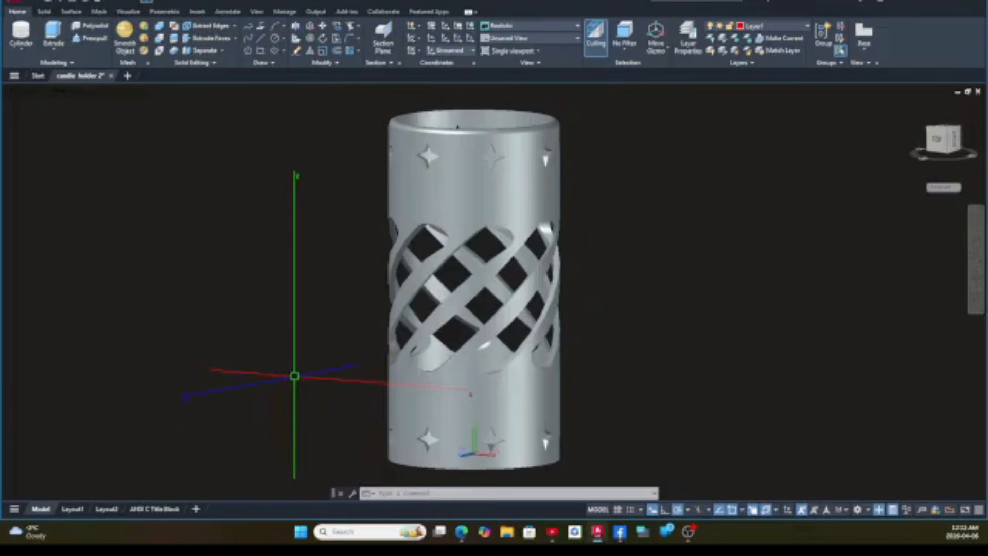
Show the ANSI C Title Block layout of the candle holder drawing and create a new drawing from the acad3D template.
click(154, 509)
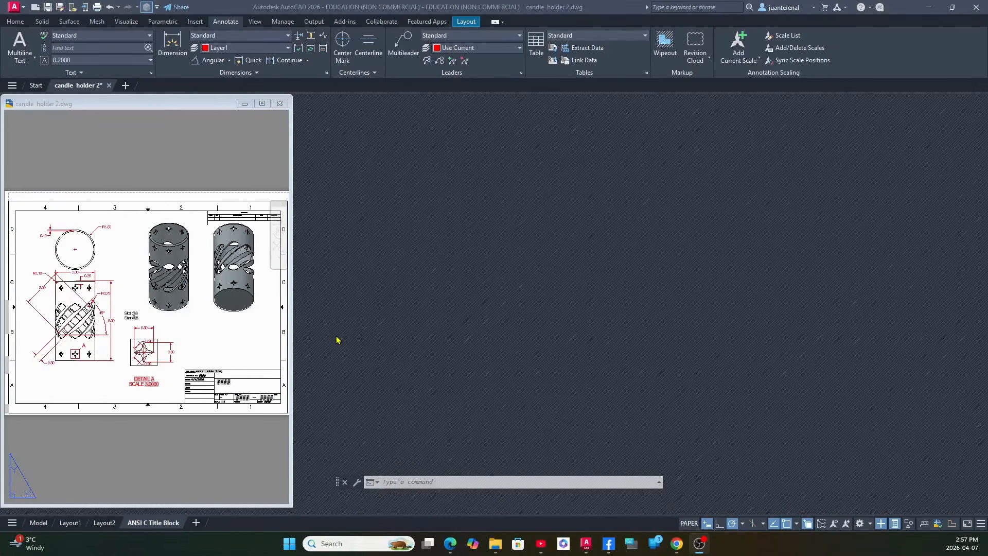
click(23, 10)
click(32, 70)
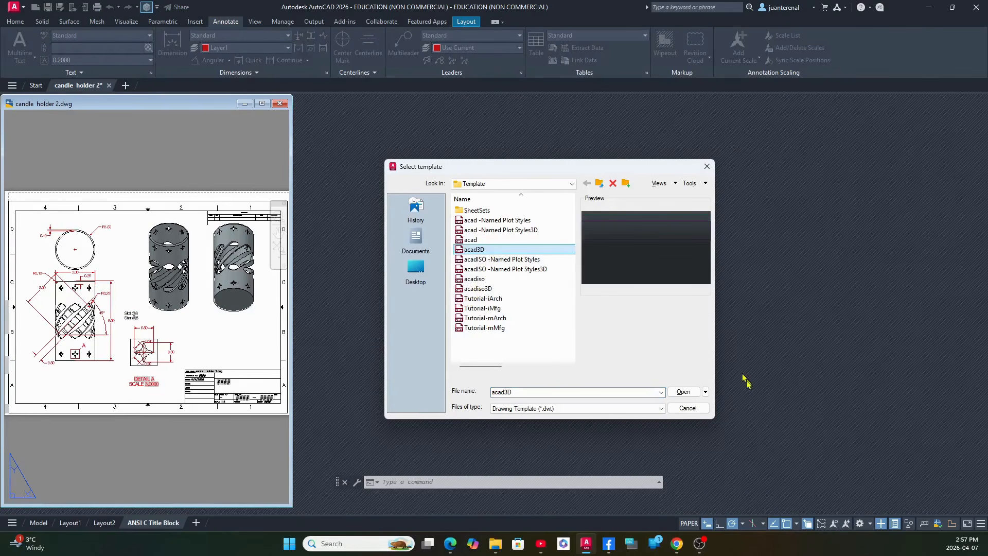
click(683, 392)
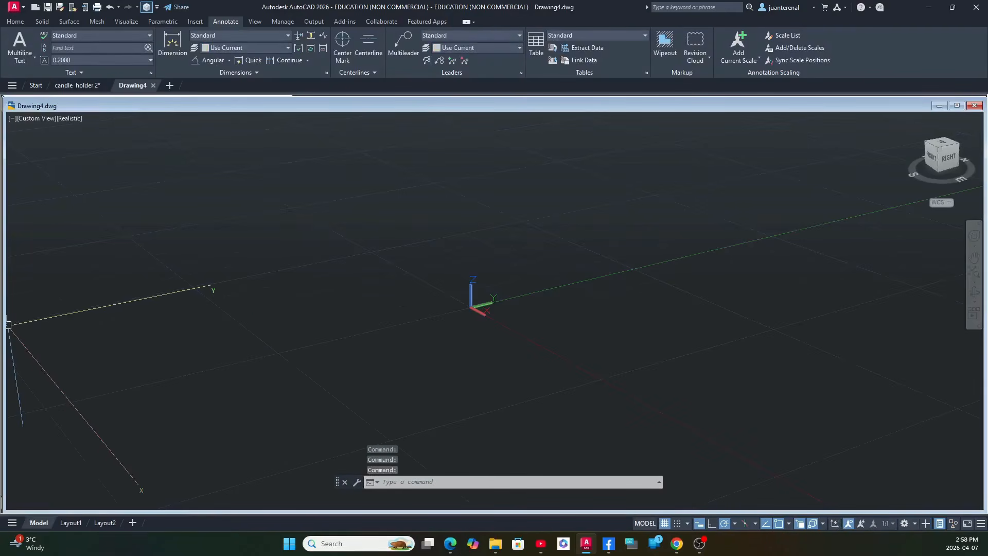
Narrow the new drawing's window so the reference drawing shows beside it, and set its view to parallel projection.
drag(5, 325, 297, 336)
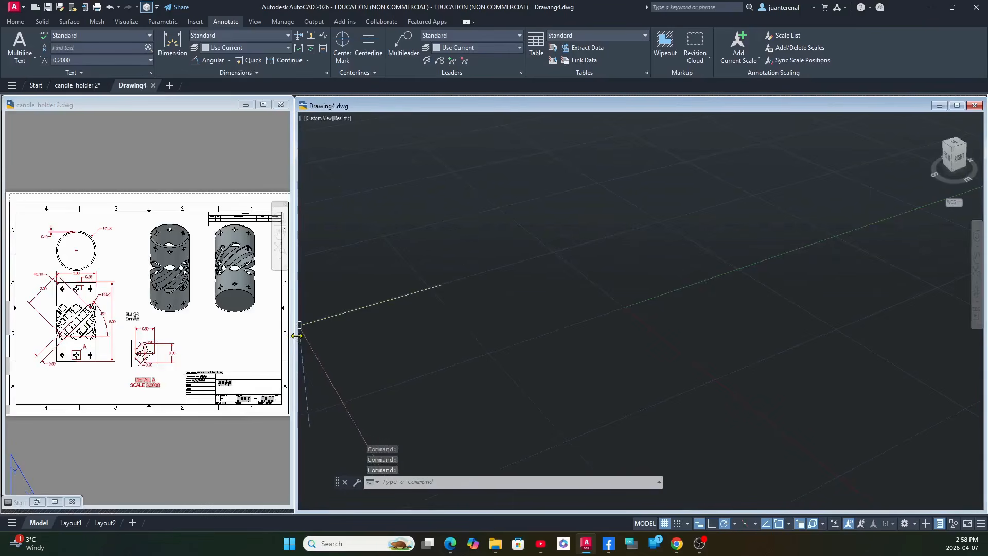
click(978, 191)
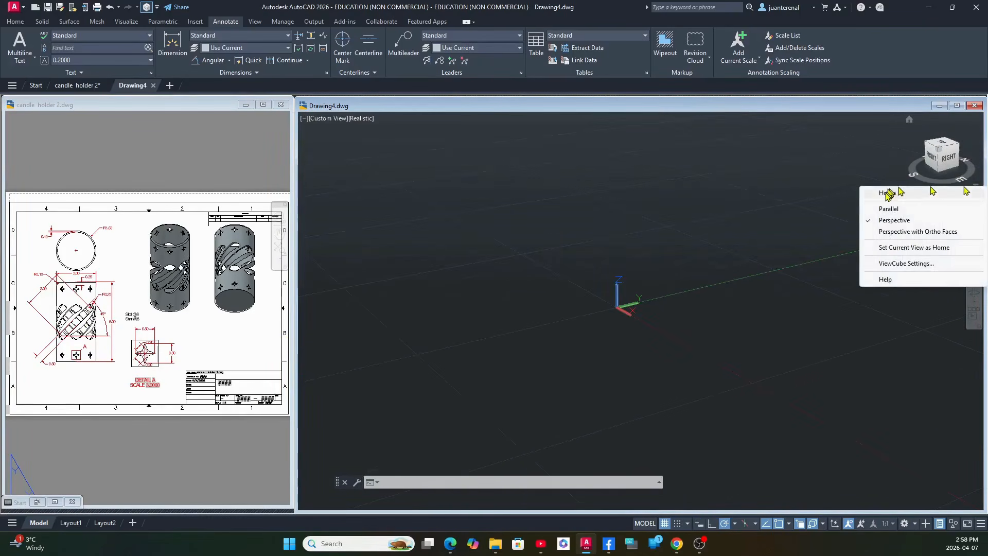
click(889, 210)
Create a solid cylinder in the new drawing with a base radius of 1.5 and a height of 6.
click(72, 250)
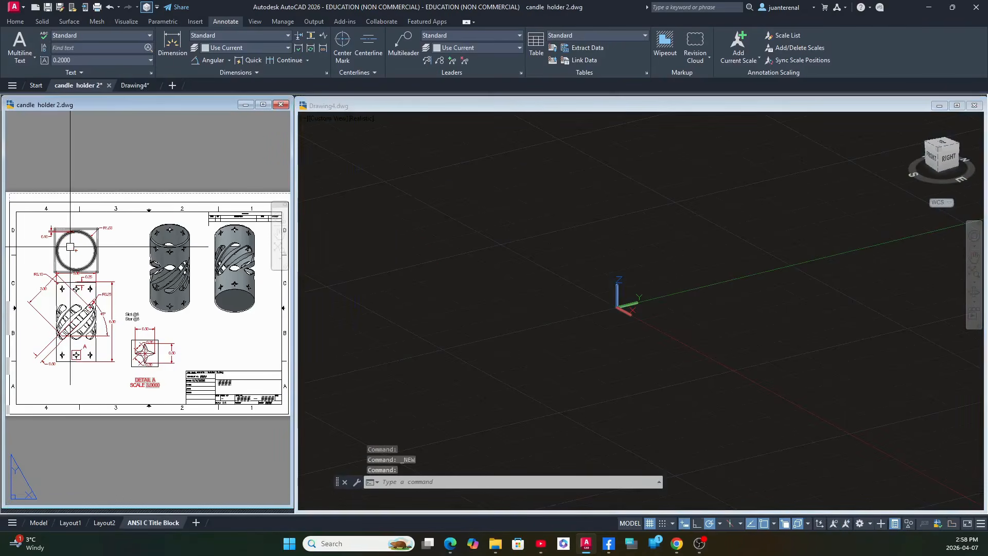
scroll(67, 298, up, 5)
middle_drag(61, 341, 108, 396)
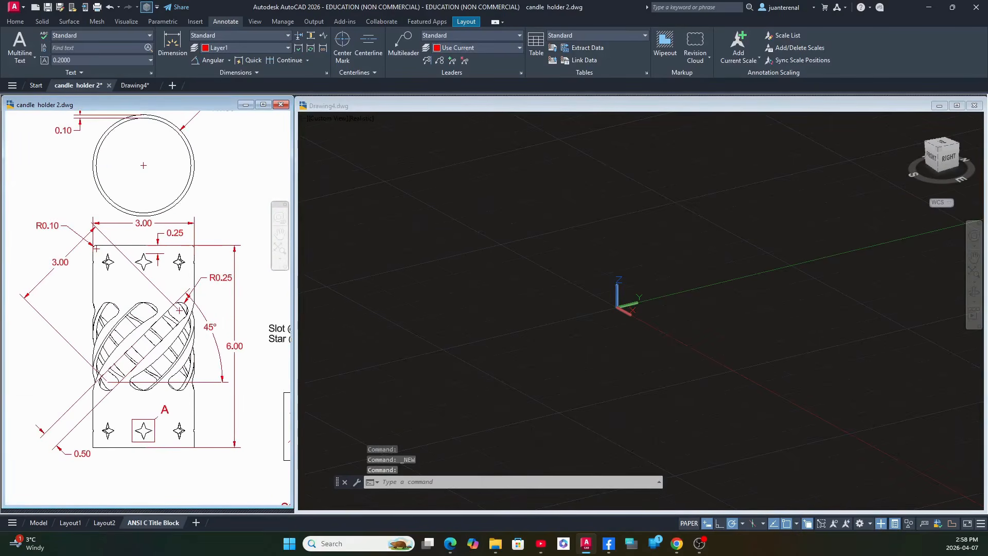
click(16, 21)
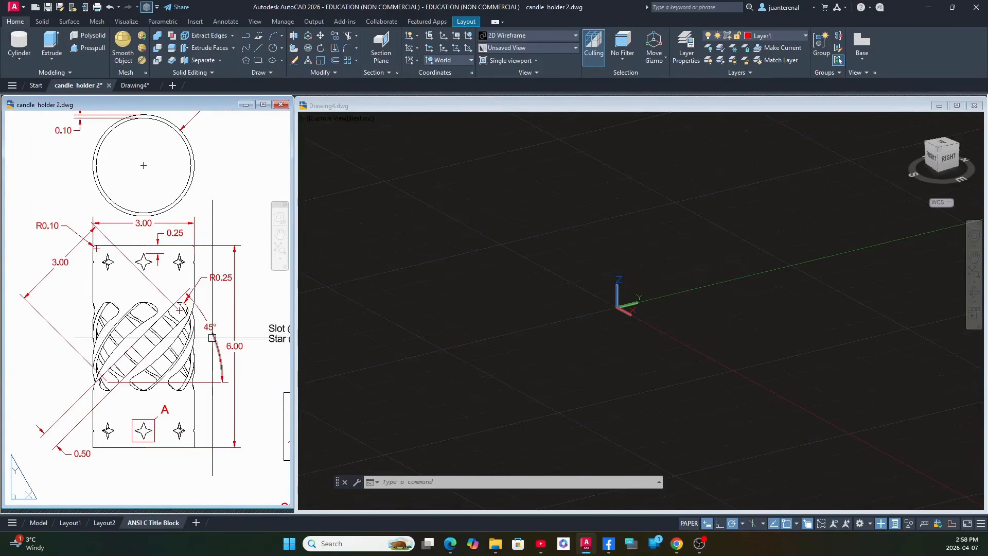
click(21, 61)
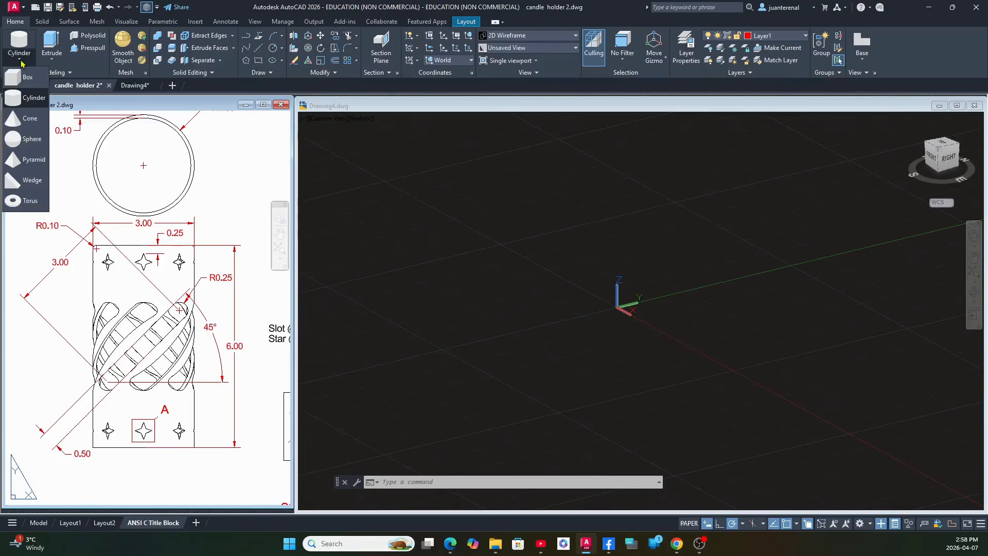
click(29, 103)
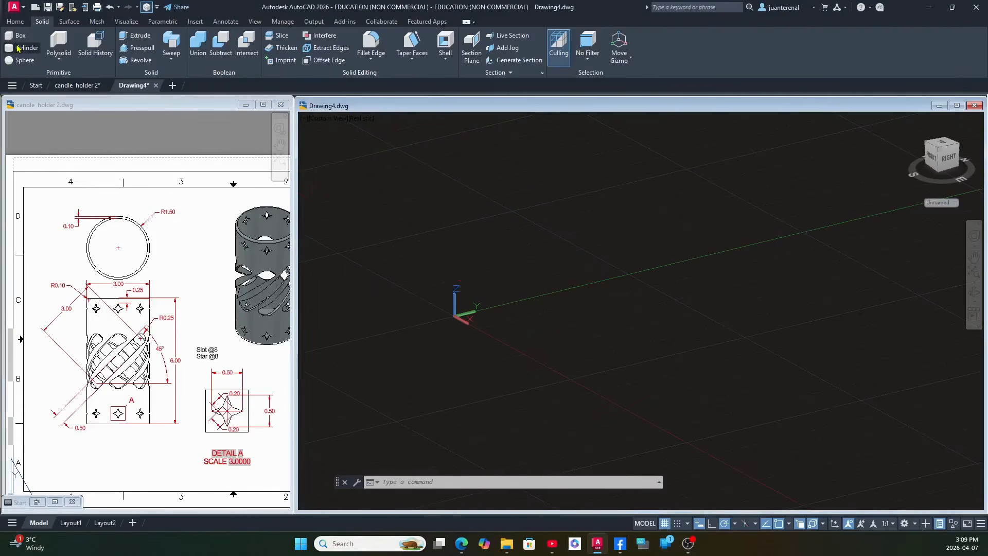
click(18, 48)
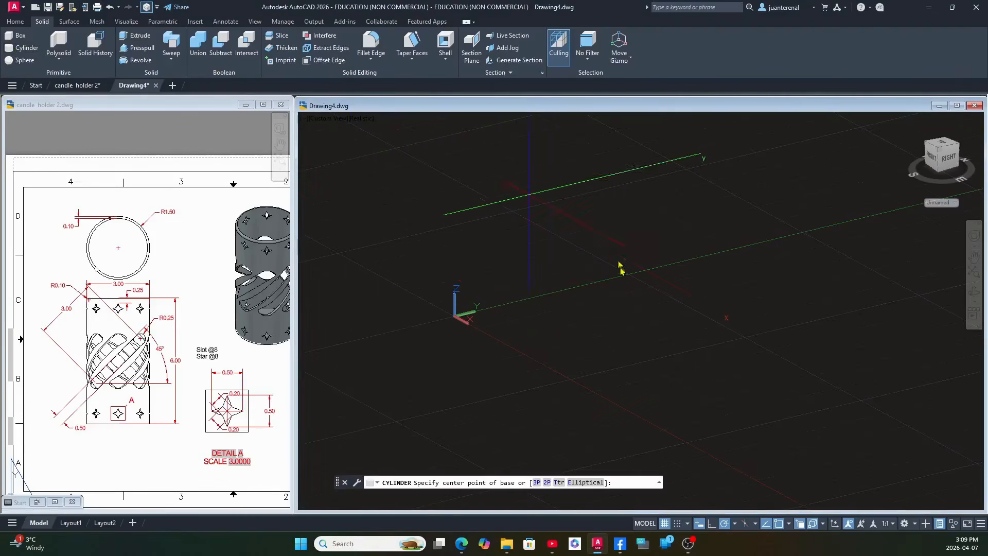
click(555, 312)
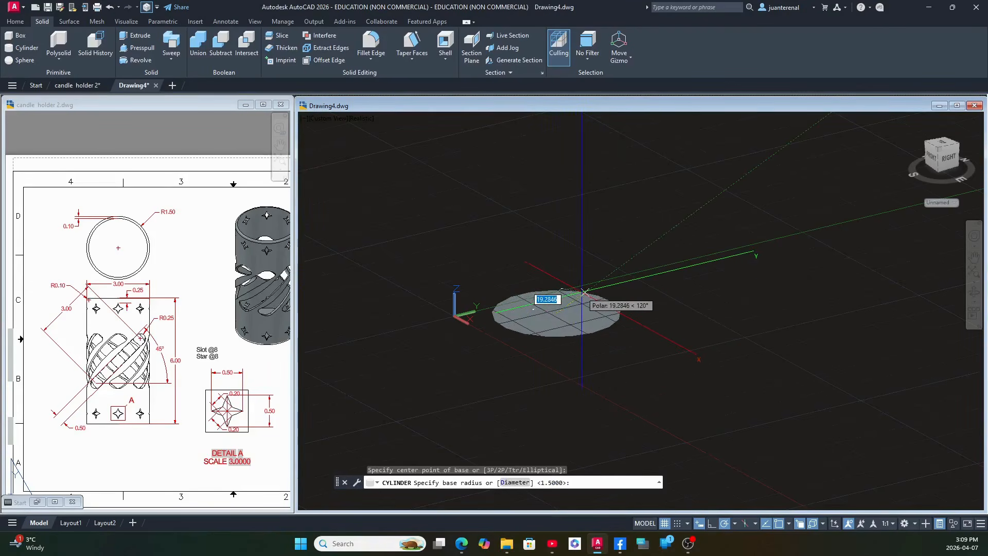
text(1)
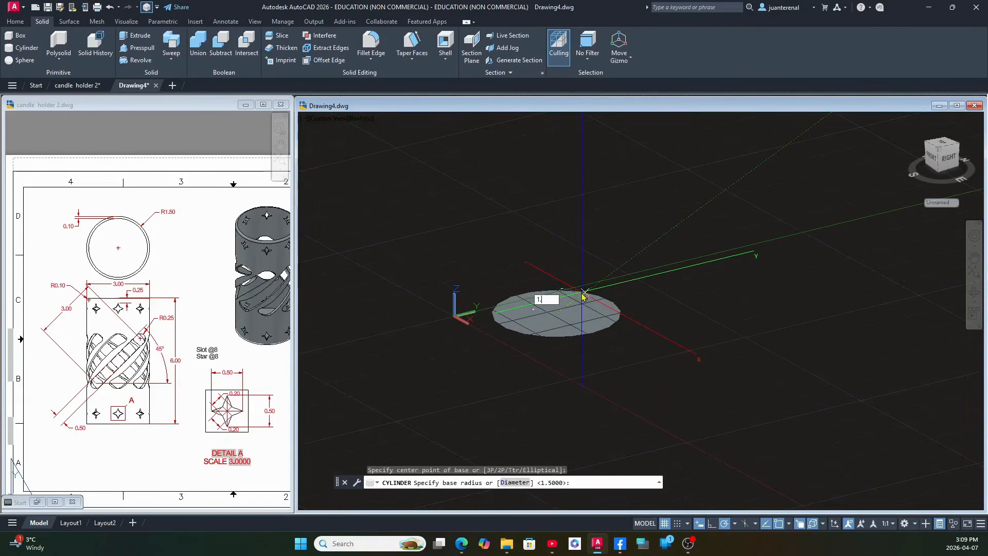
text(.5)
key(Return)
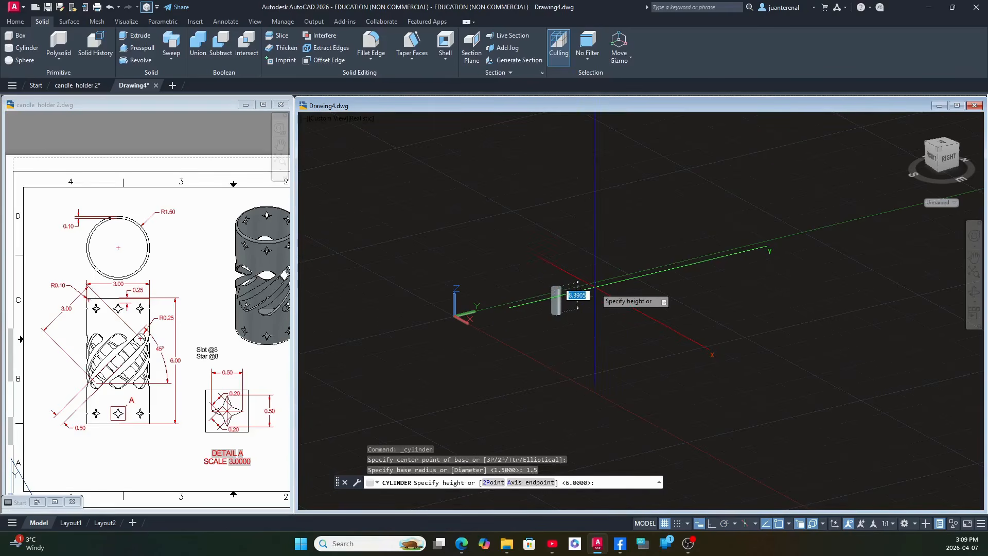
text(6)
key(Return)
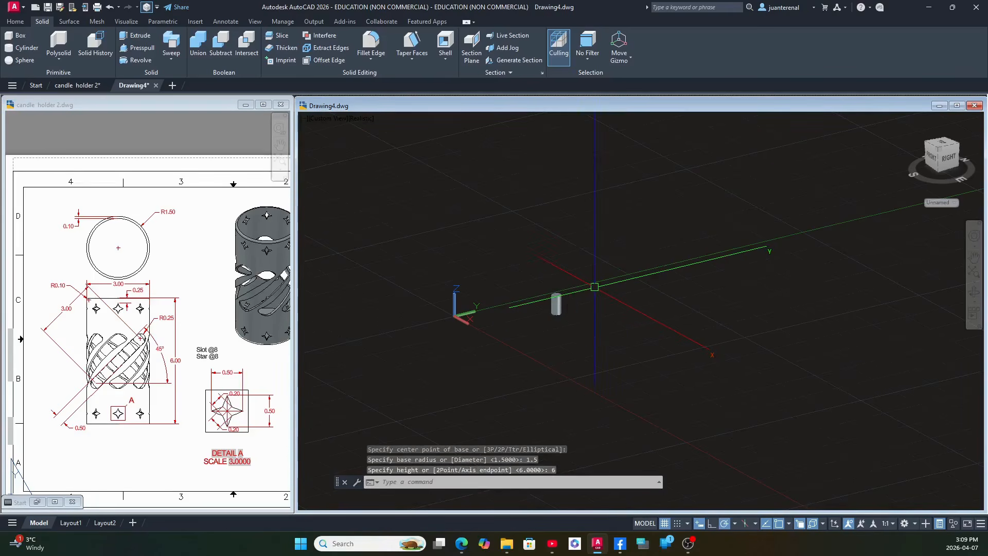
Examine the new cylinder up close and the circle's outer radius dimension in the reference drawing.
scroll(577, 330, up, 3)
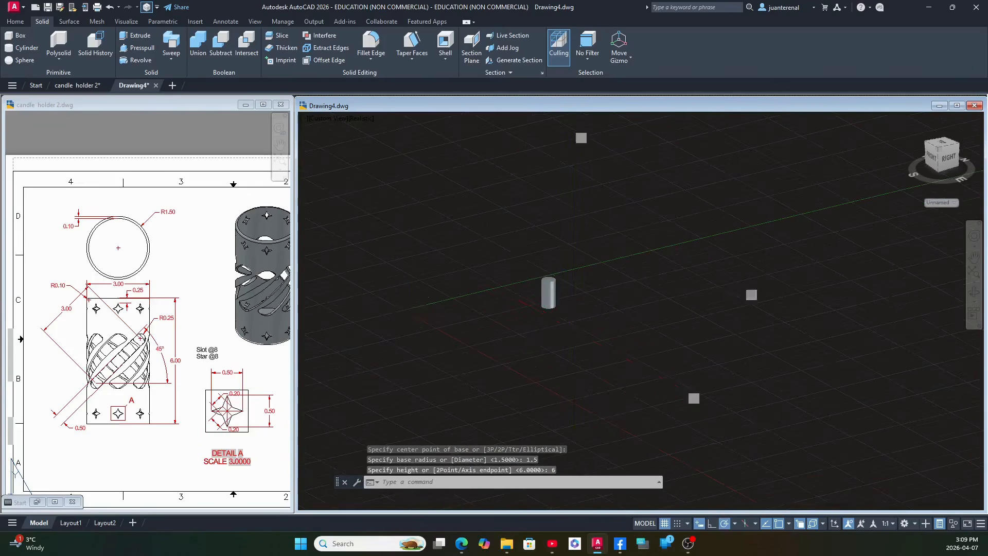
scroll(574, 330, up, 3)
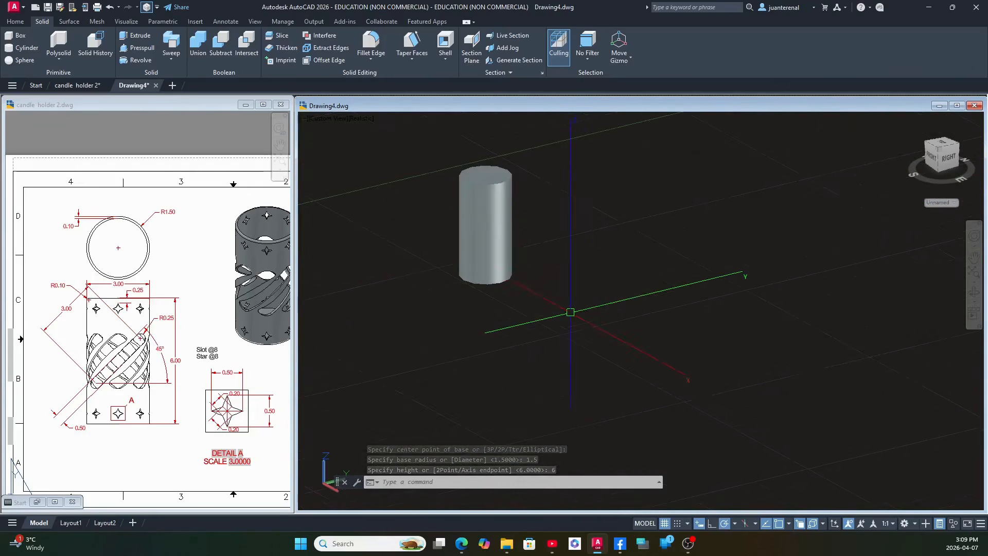
middle_drag(569, 314, 584, 379)
scroll(486, 324, up, 4)
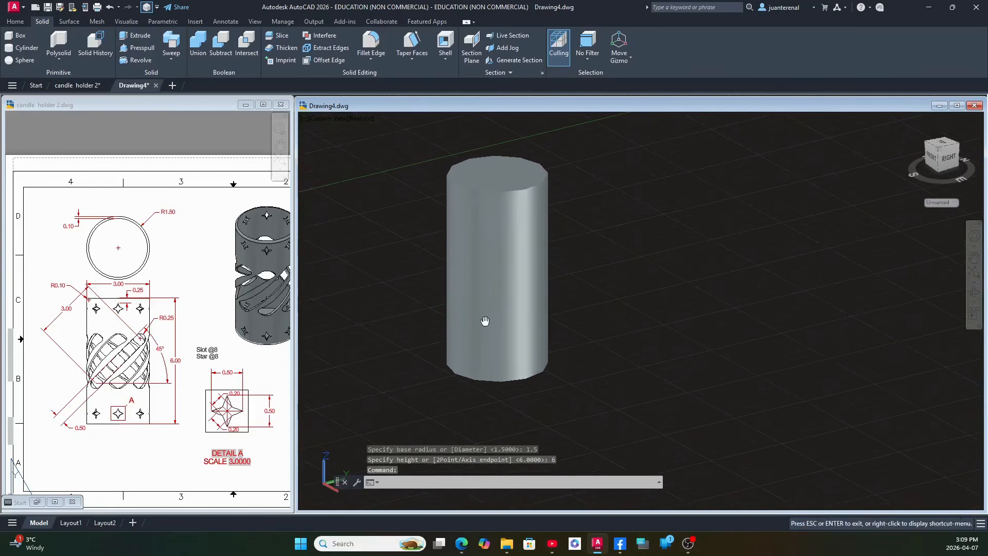
middle_drag(485, 325, 491, 341)
click(189, 246)
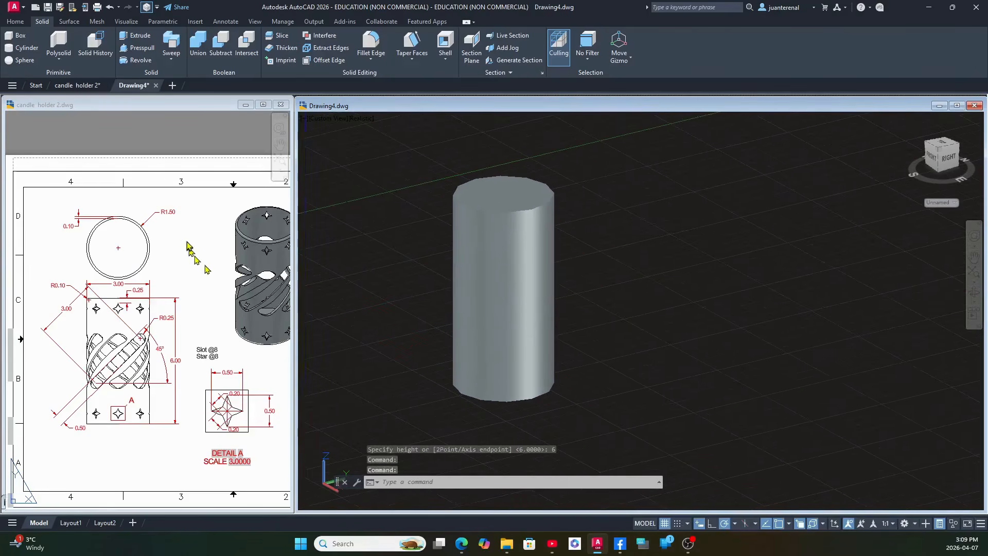
click(168, 212)
click(669, 260)
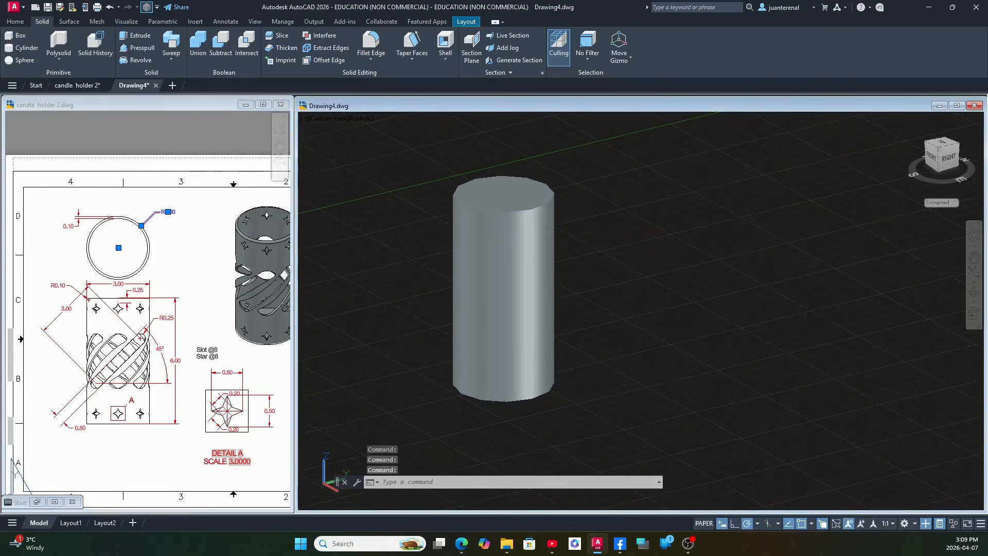
key(Escape)
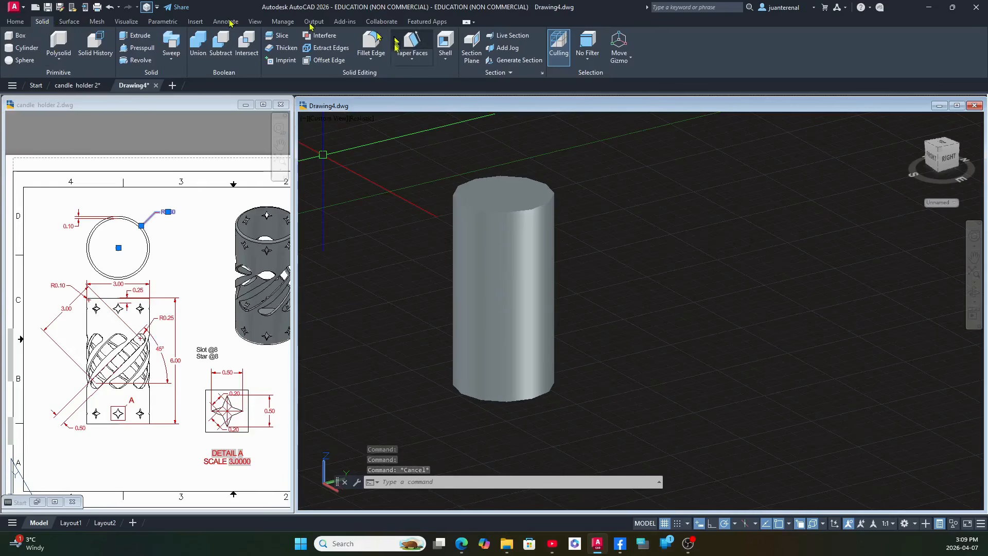
Shell the cylinder with its top face removed, using the 0.10 wall thickness given in the reference drawing.
click(445, 47)
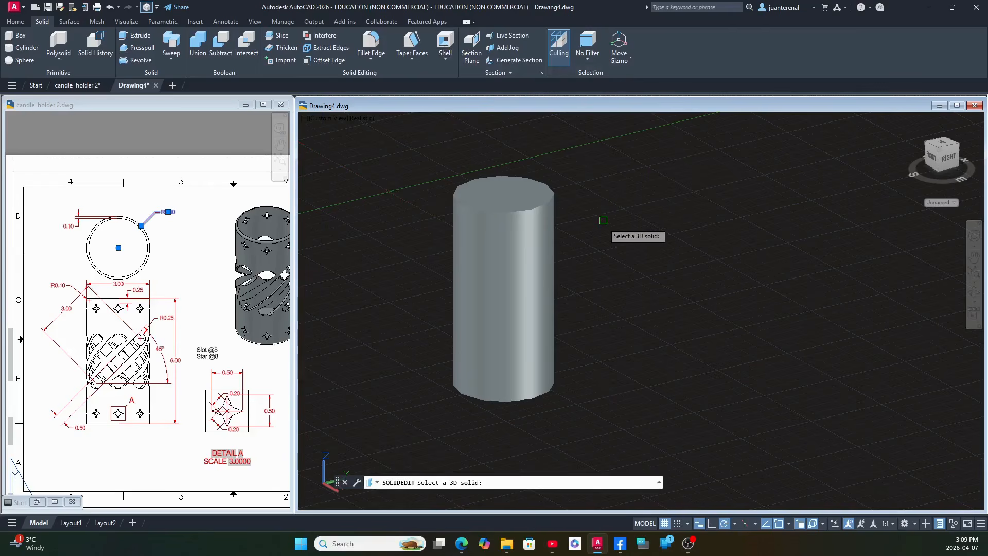
click(550, 191)
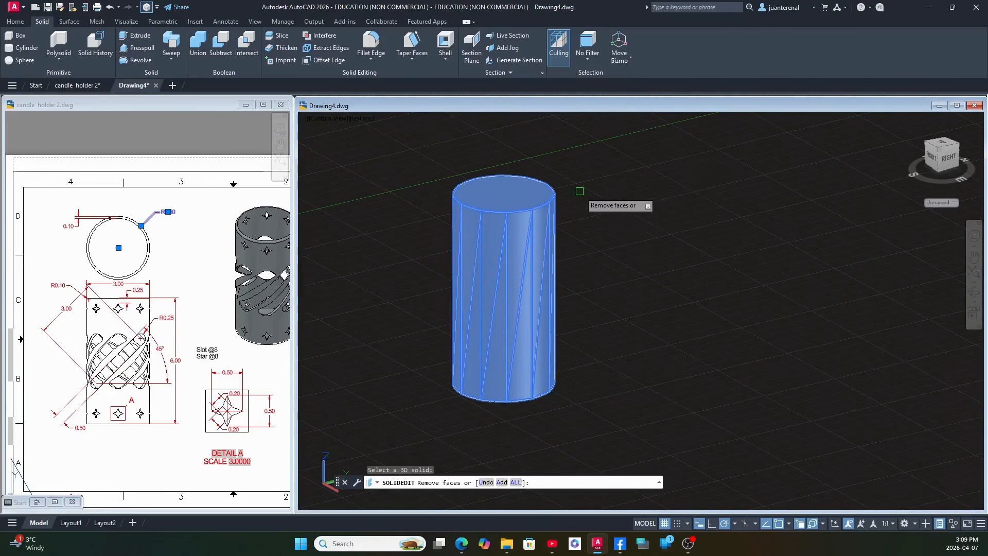
right_click(579, 191)
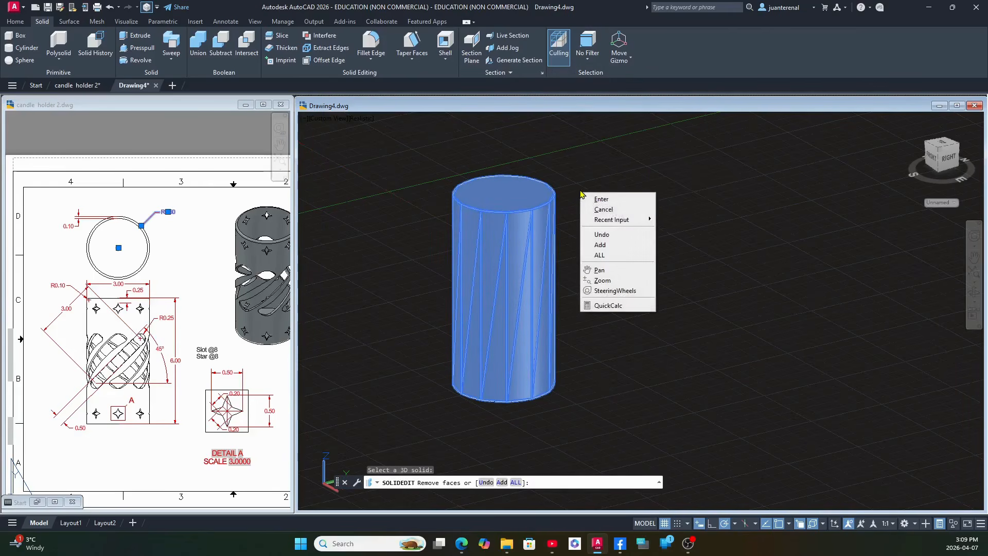
click(603, 235)
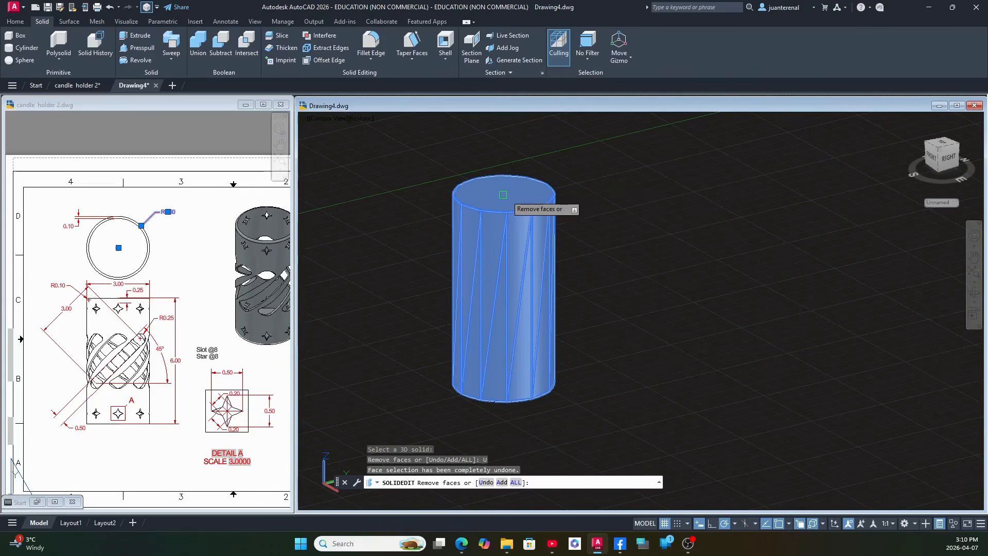
click(522, 197)
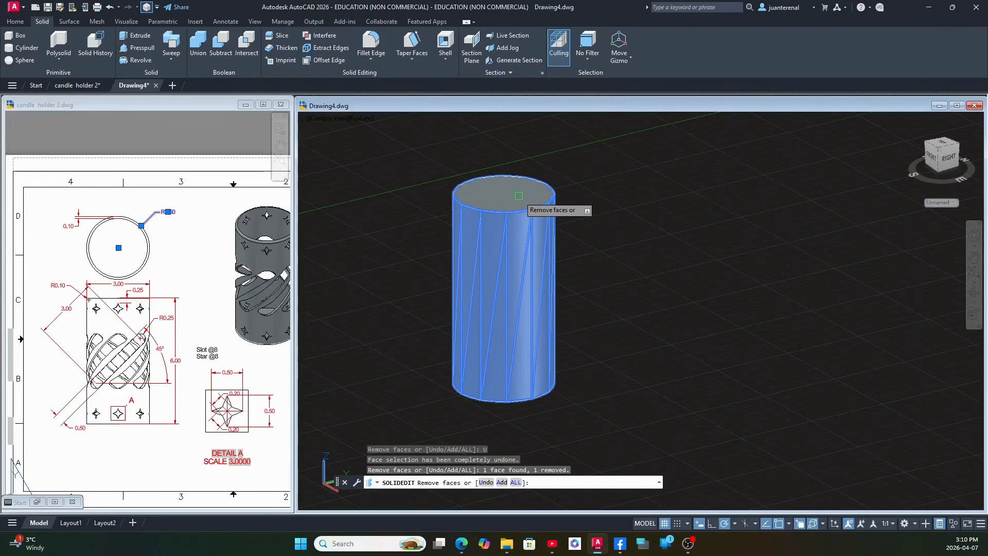
right_click(519, 195)
click(533, 201)
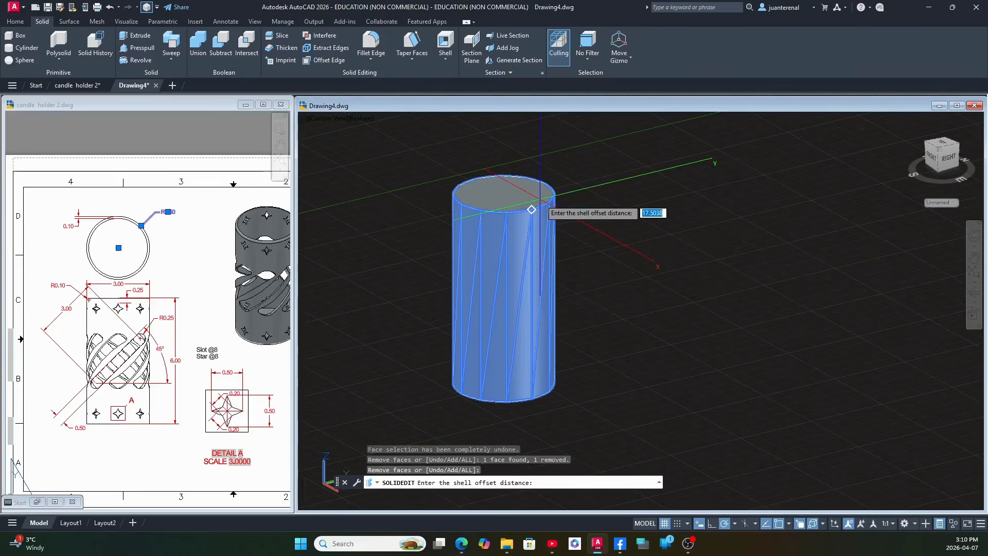
text(.)
key(Return)
key(Return)
key(Return)
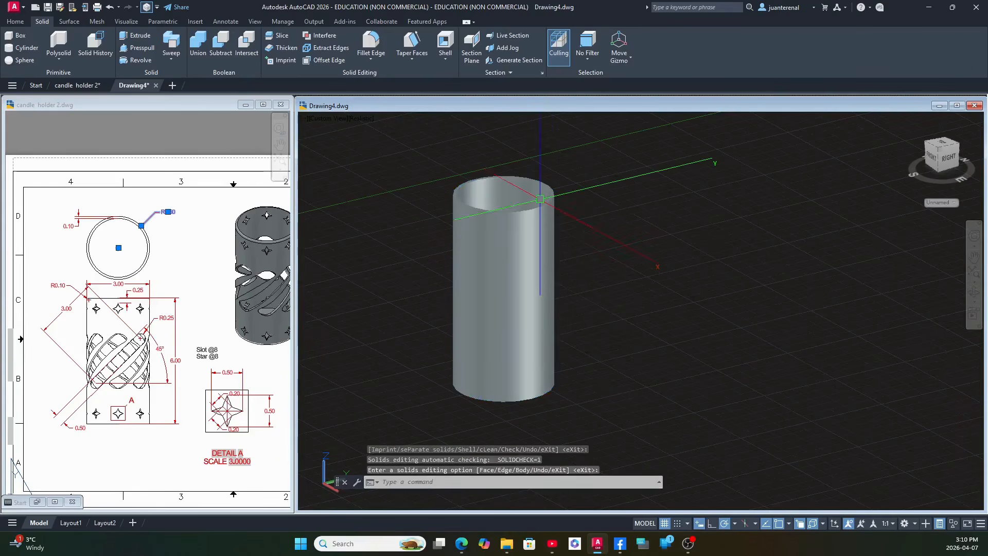
Set the candle holder model to the Front view and turn off the grid display.
click(167, 306)
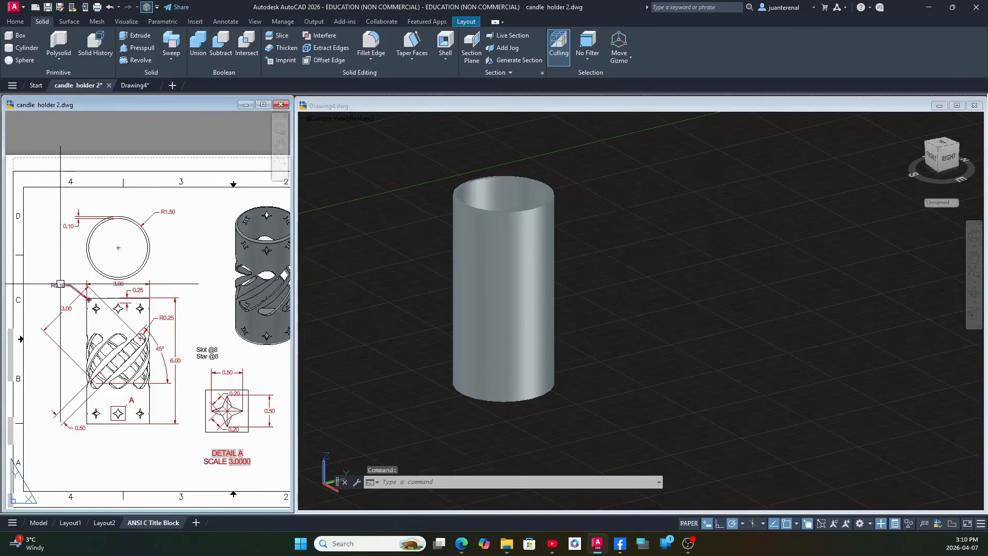
click(58, 285)
click(692, 279)
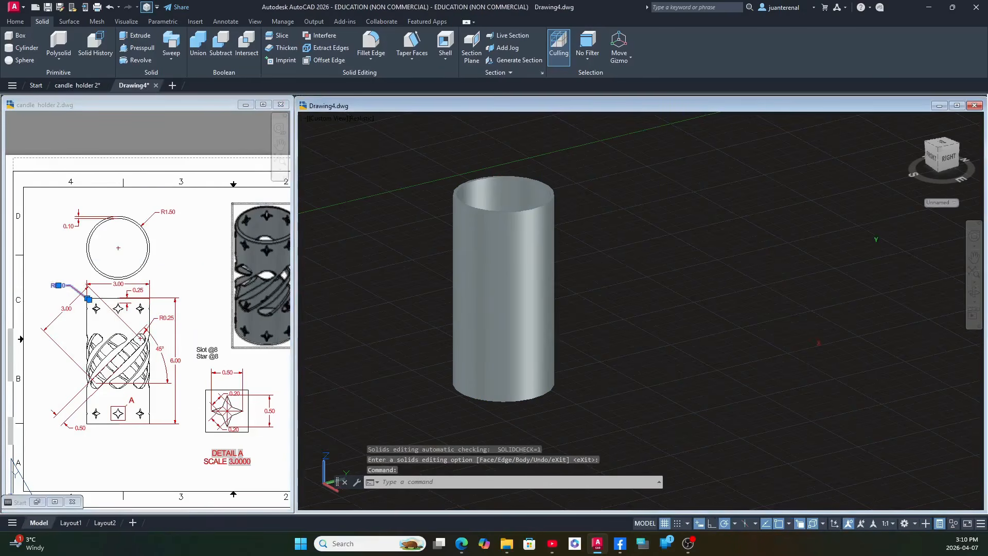
click(343, 121)
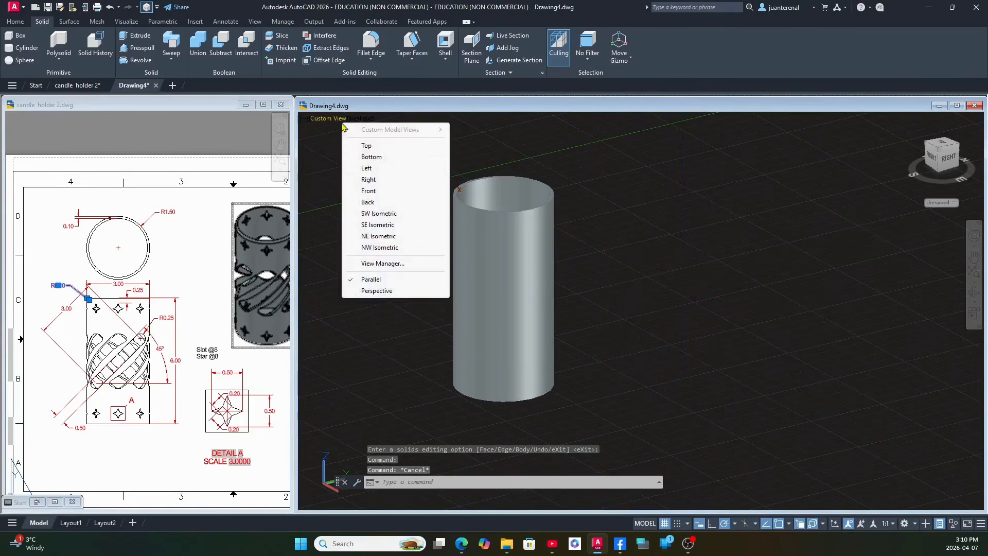
click(368, 190)
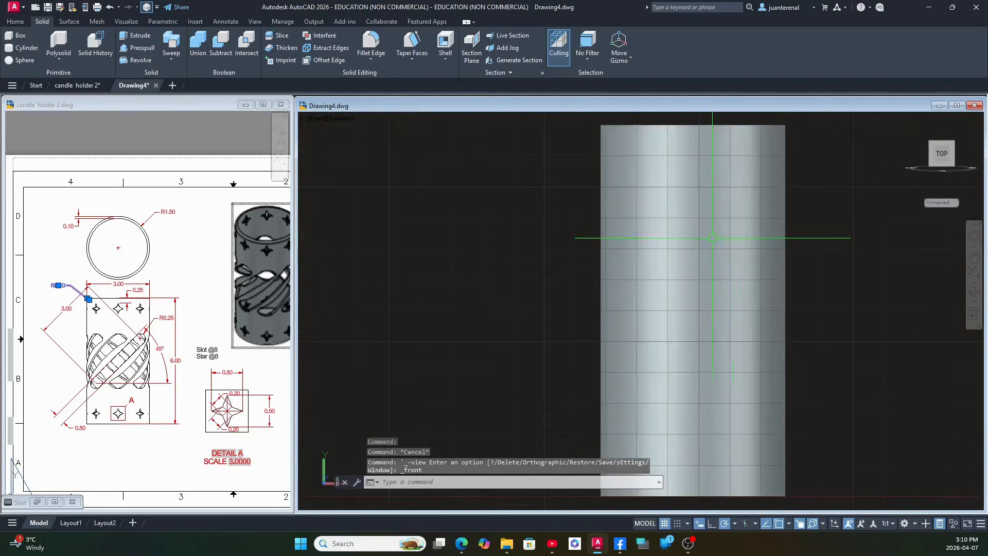
middle_drag(713, 238, 541, 239)
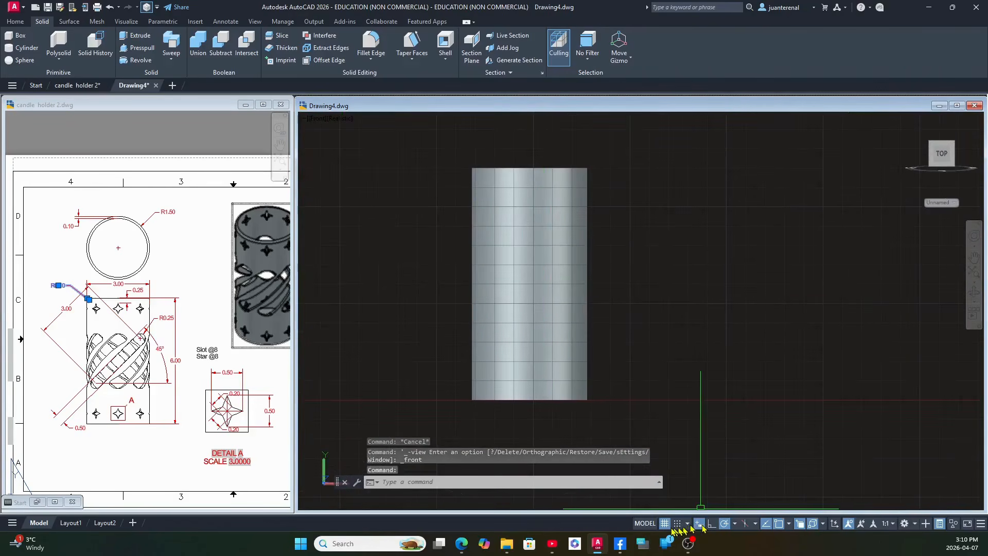
click(665, 525)
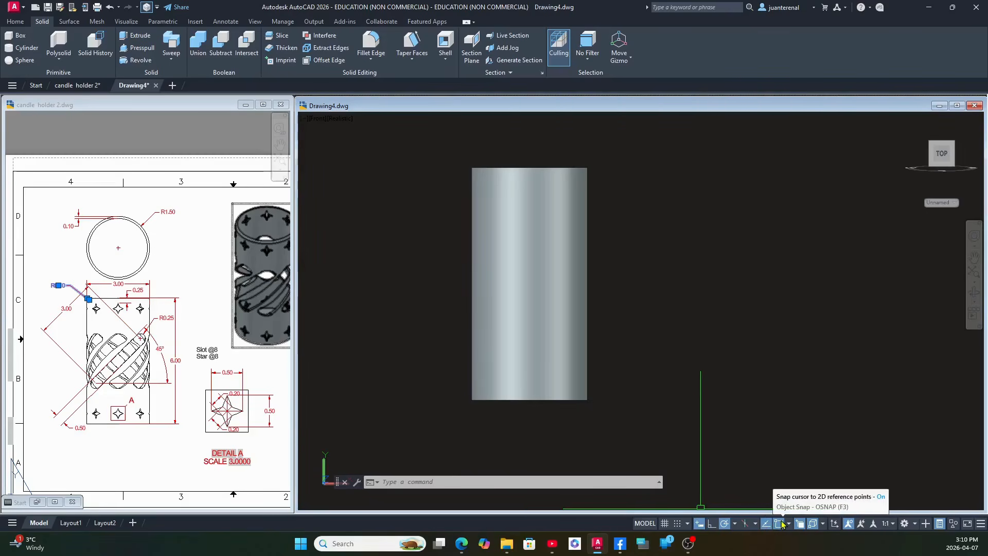
click(119, 426)
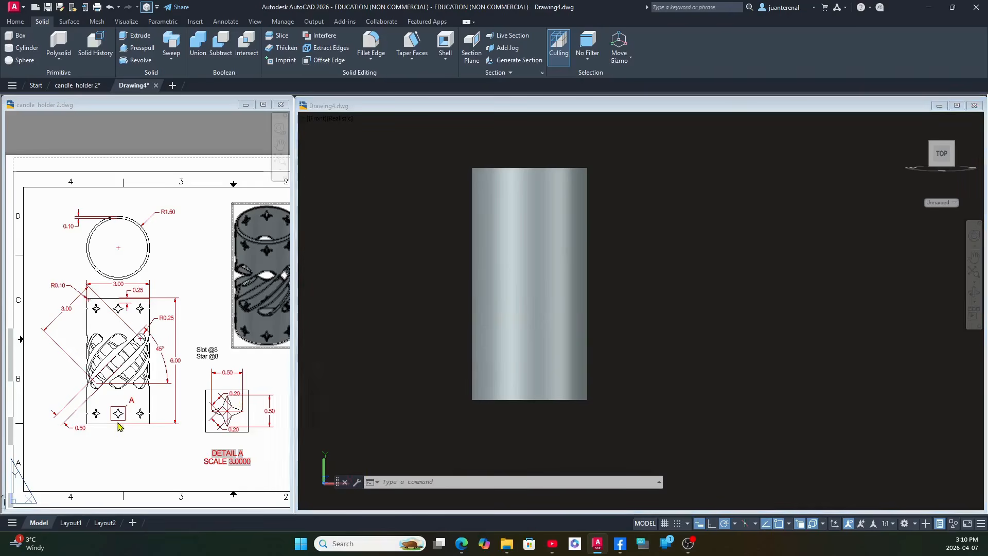
Draw a line 3 units long at 45° in the empty space beside the cylinder, following the slot dimensions in the reference drawing.
scroll(32, 390, up, 2)
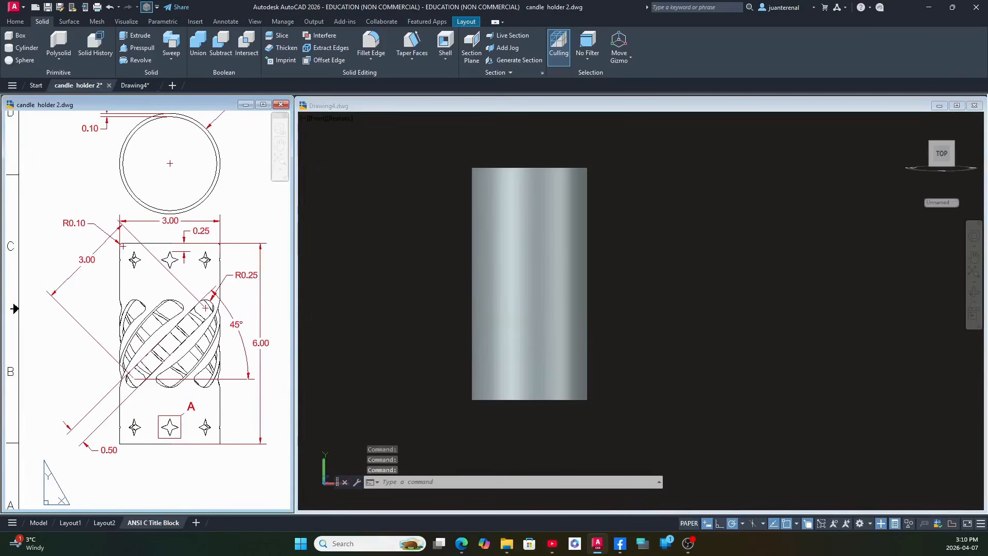
middle_drag(120, 394, 110, 394)
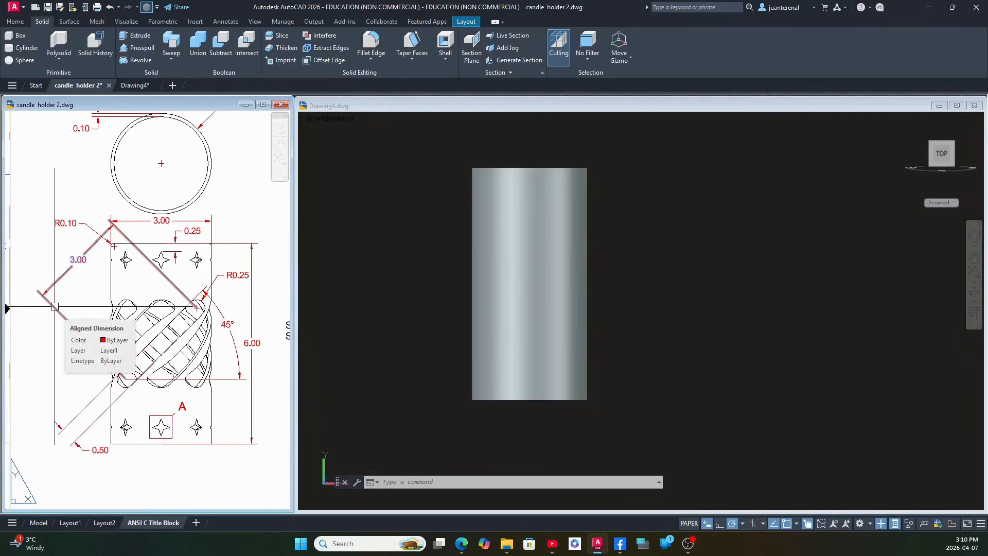
click(733, 276)
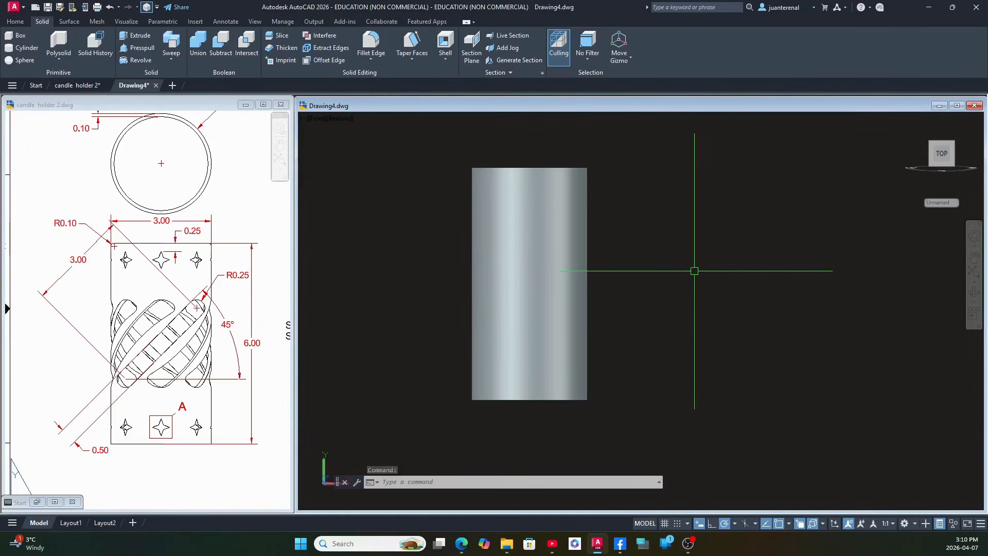
text(l)
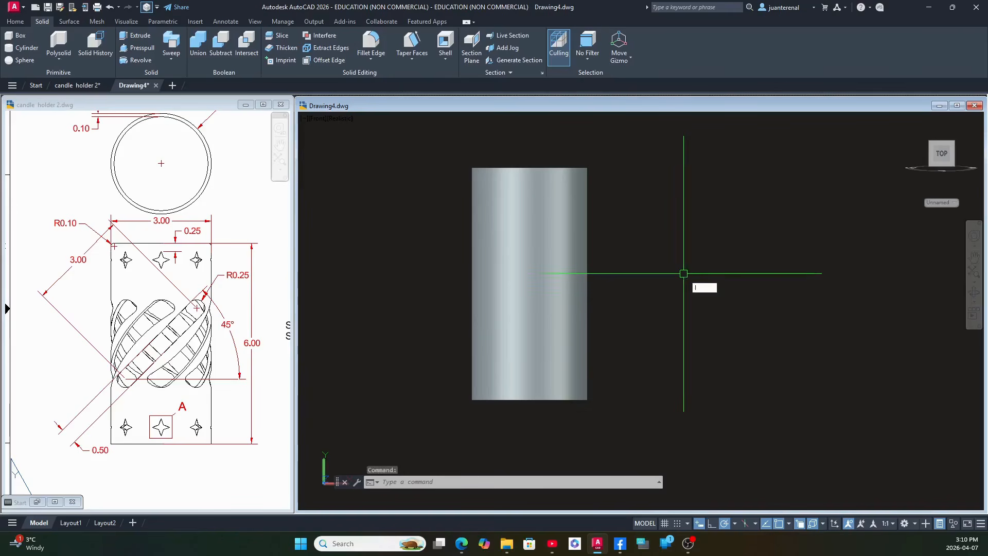
key(Return)
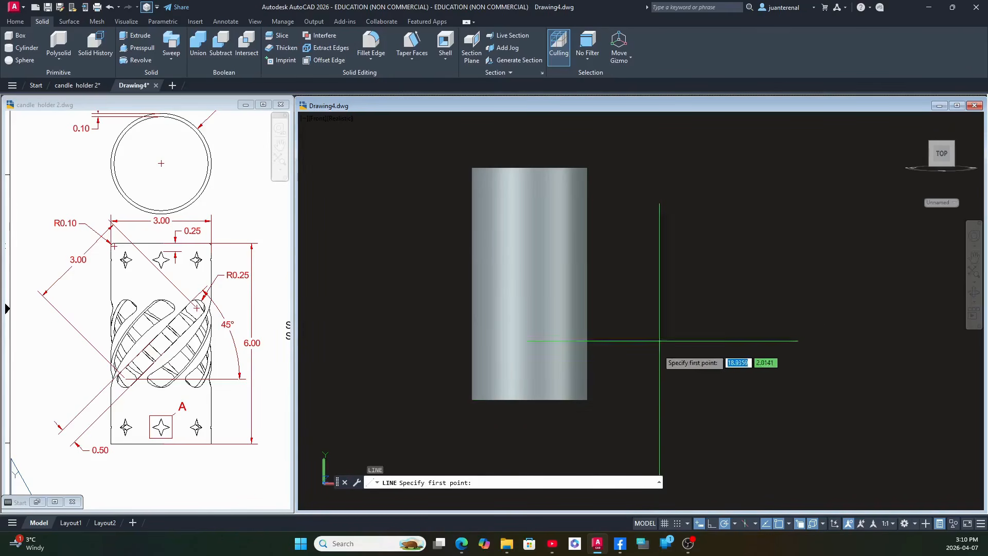
click(663, 360)
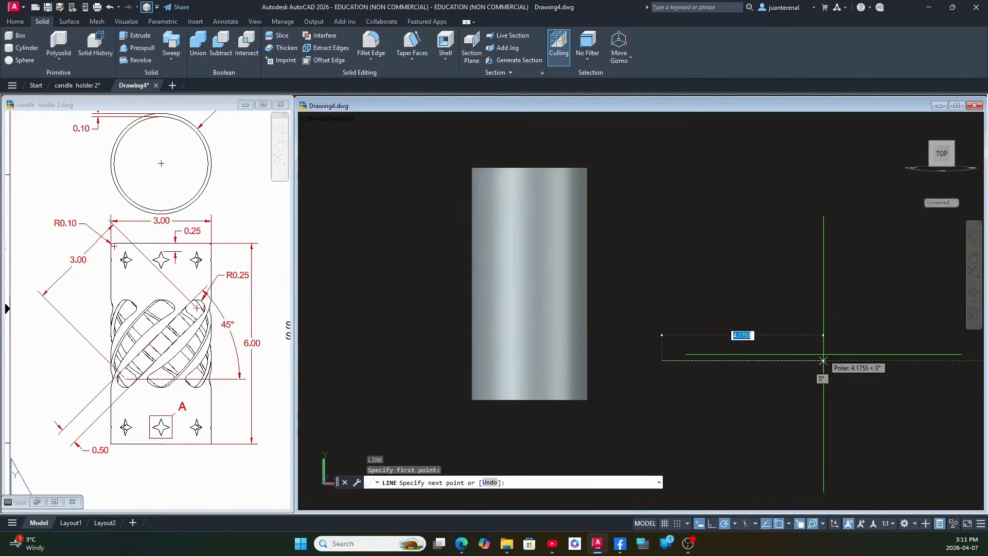
text(3)
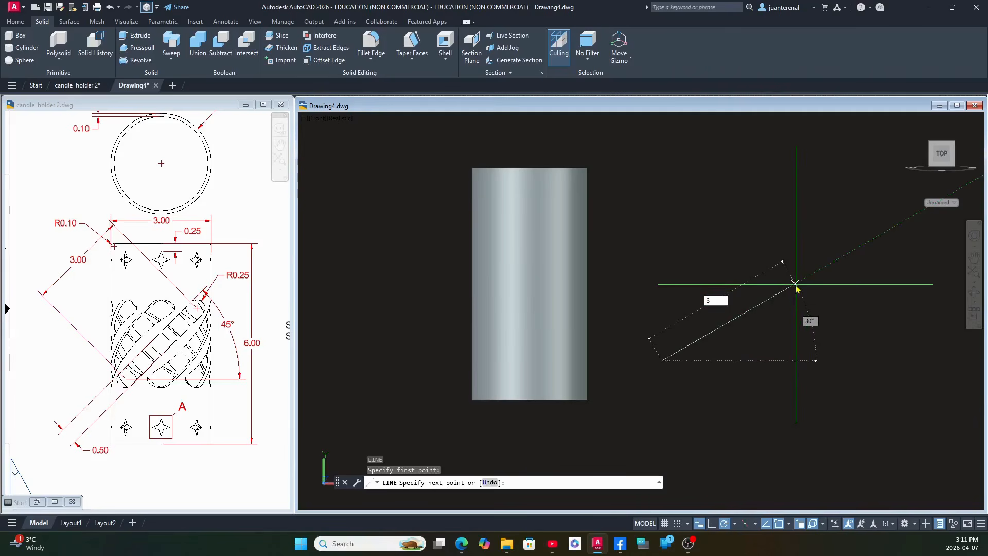
key(Tab)
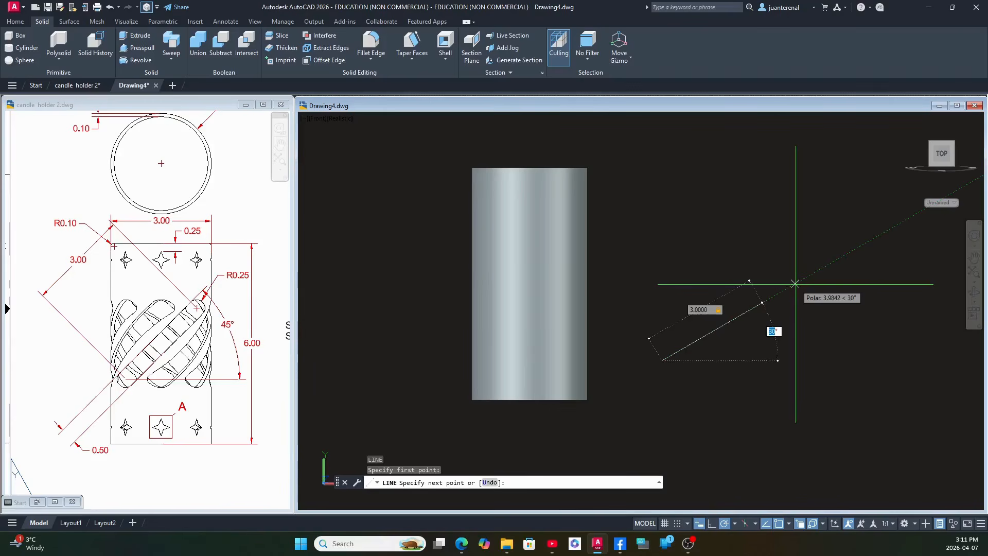
text(45)
key(Return)
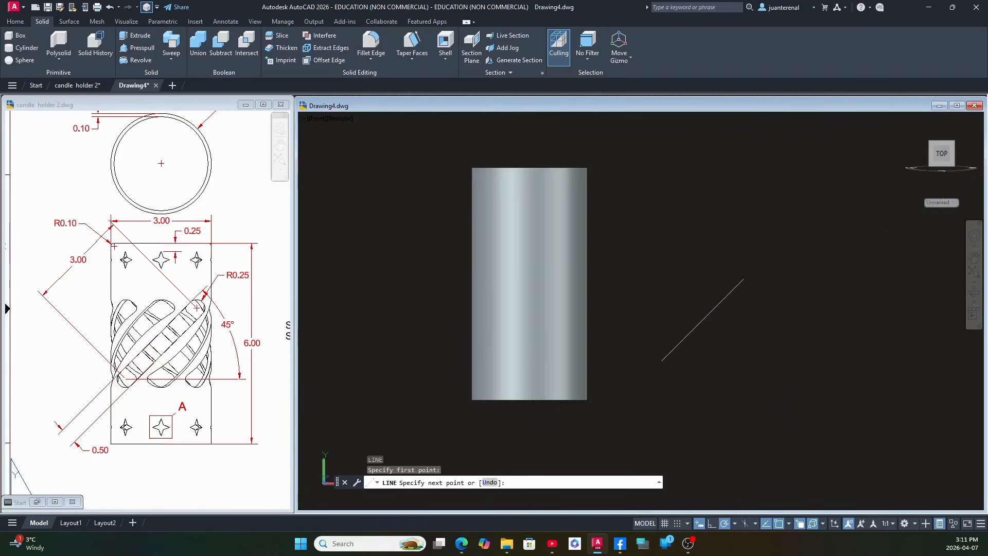
key(Return)
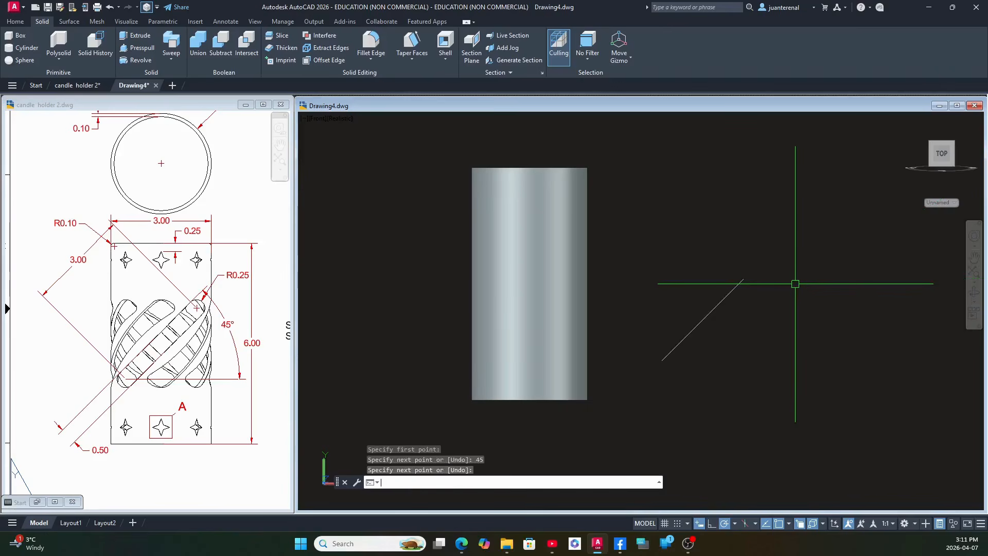
Offset the 45° line by 0.5 toward its lower-right side to form the slot's second edge.
click(98, 458)
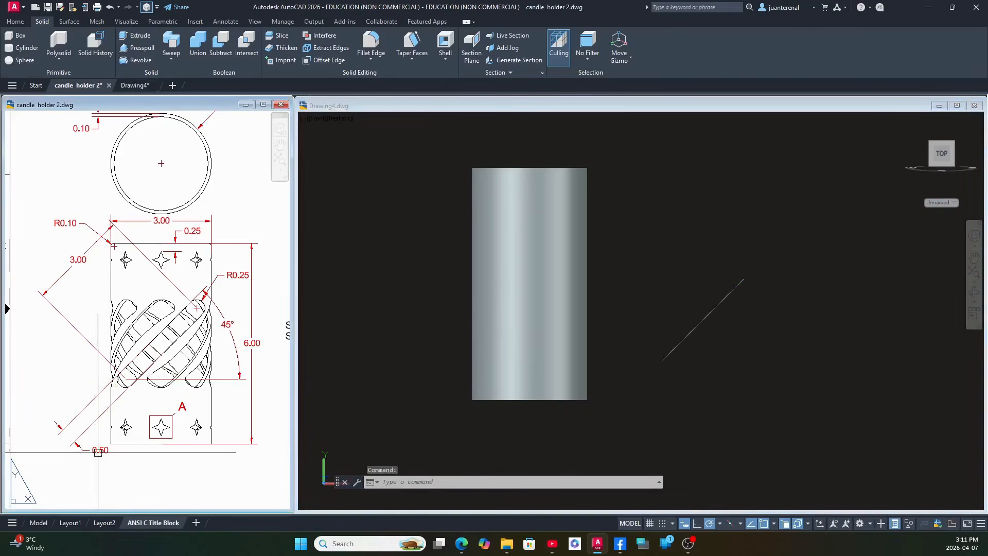
click(94, 449)
key(Escape)
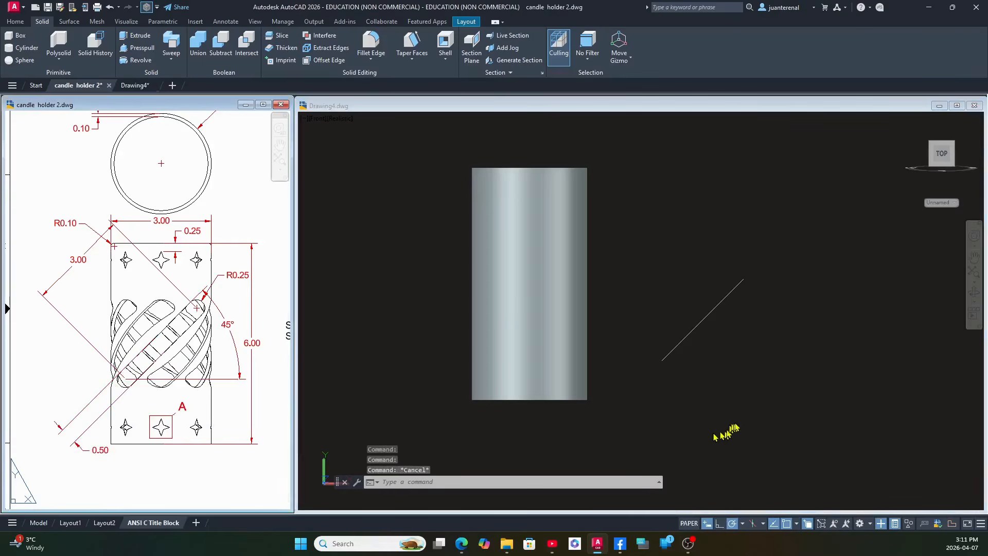
click(728, 430)
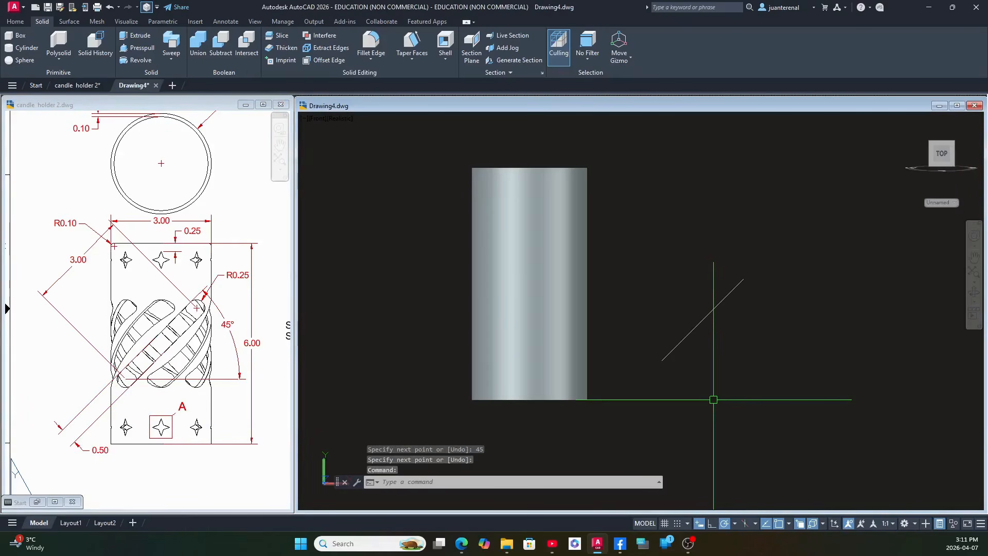
key(Return)
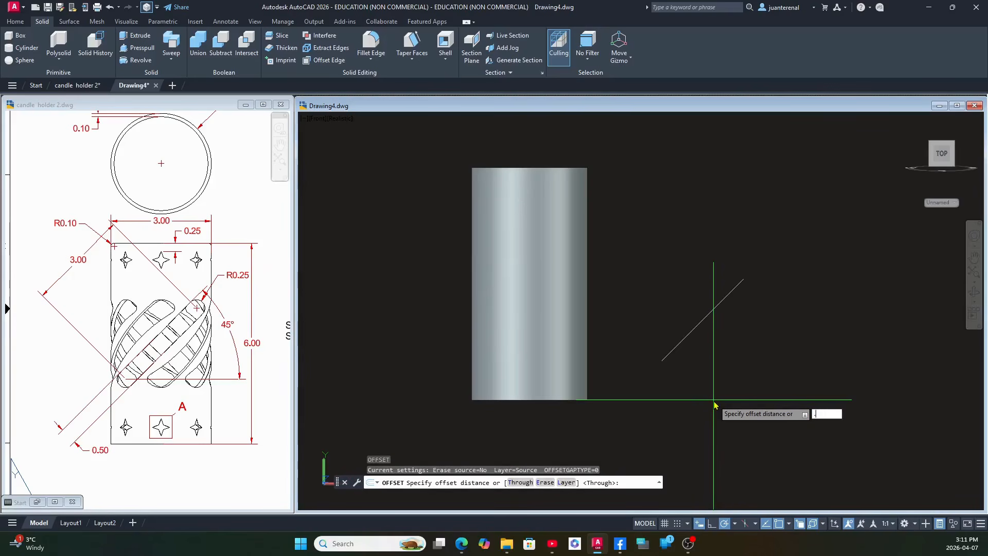
key(Return)
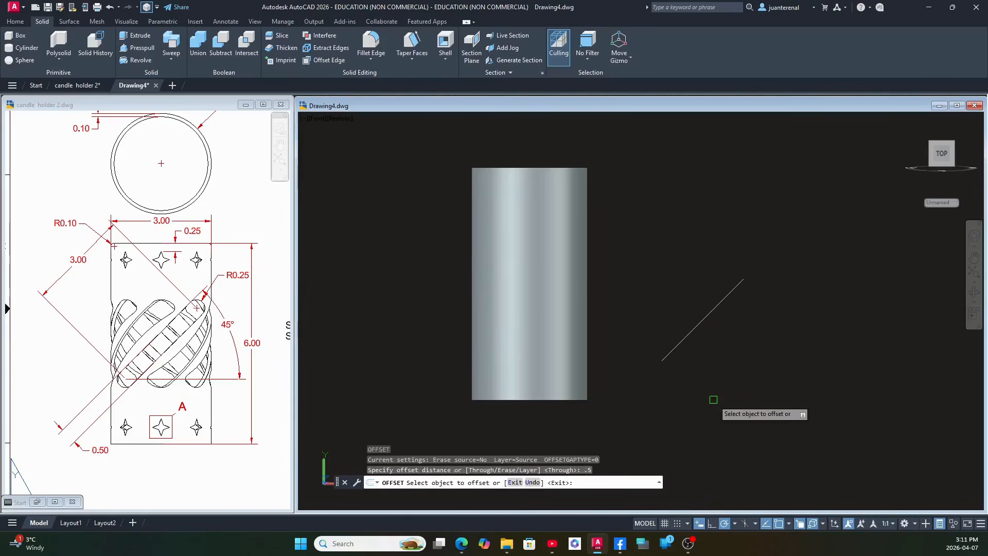
click(683, 339)
click(716, 332)
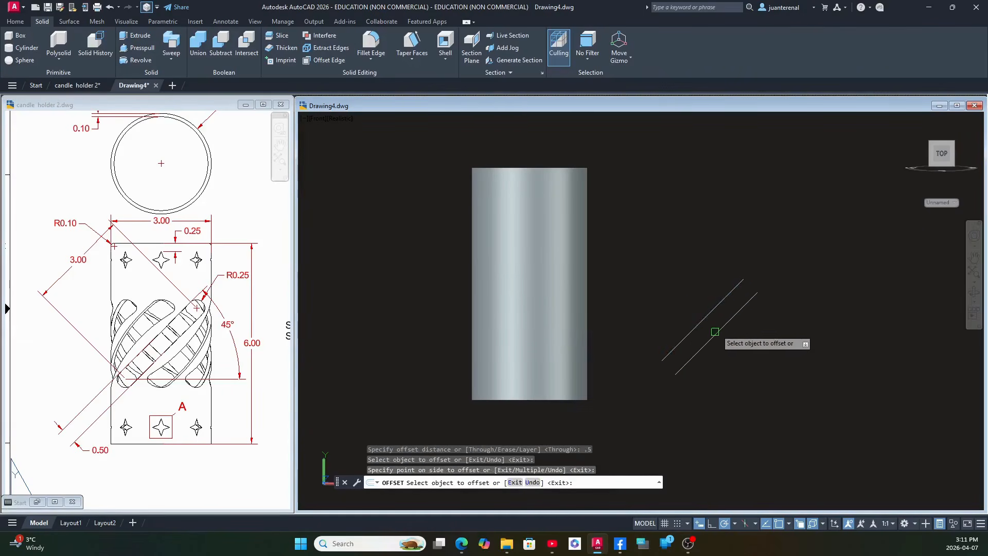
right_click(723, 330)
click(736, 335)
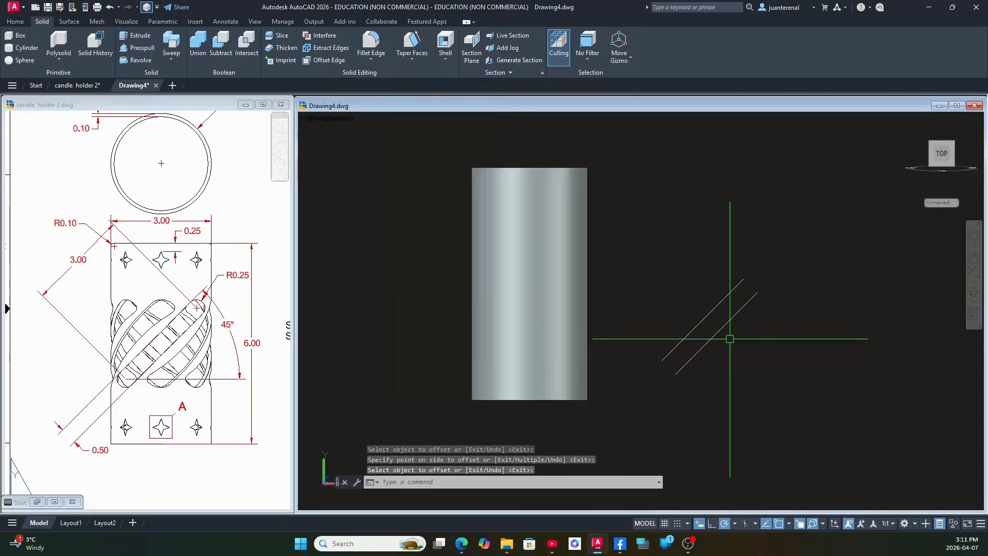
Draw a circle of radius 0.25 centred midway between the upper endpoints of the two parallel lines, passing through an endpoint.
scroll(731, 335, up, 1)
middle_drag(731, 340, 660, 348)
key(Return)
scroll(714, 264, up, 2)
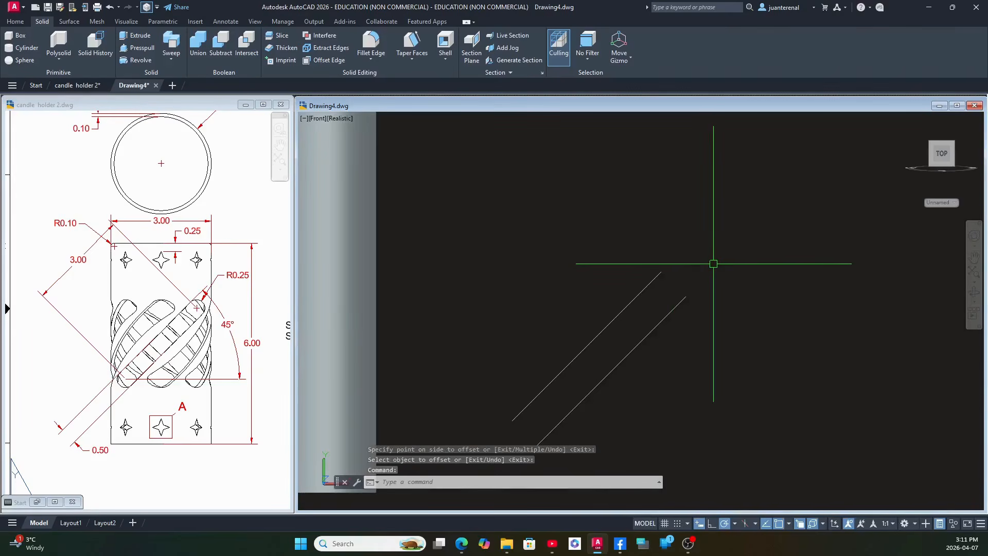
text(c)
key(Return)
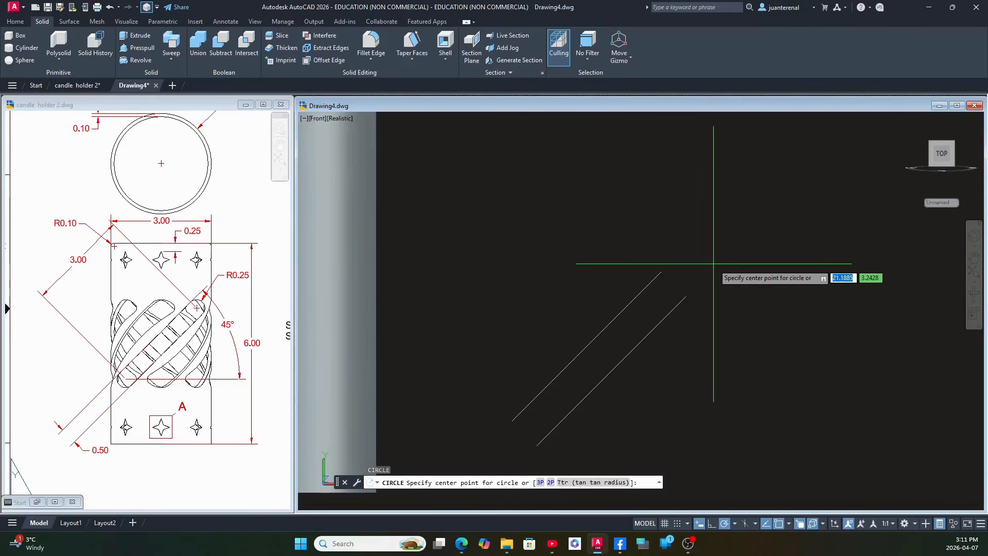
shift+right_click(713, 263)
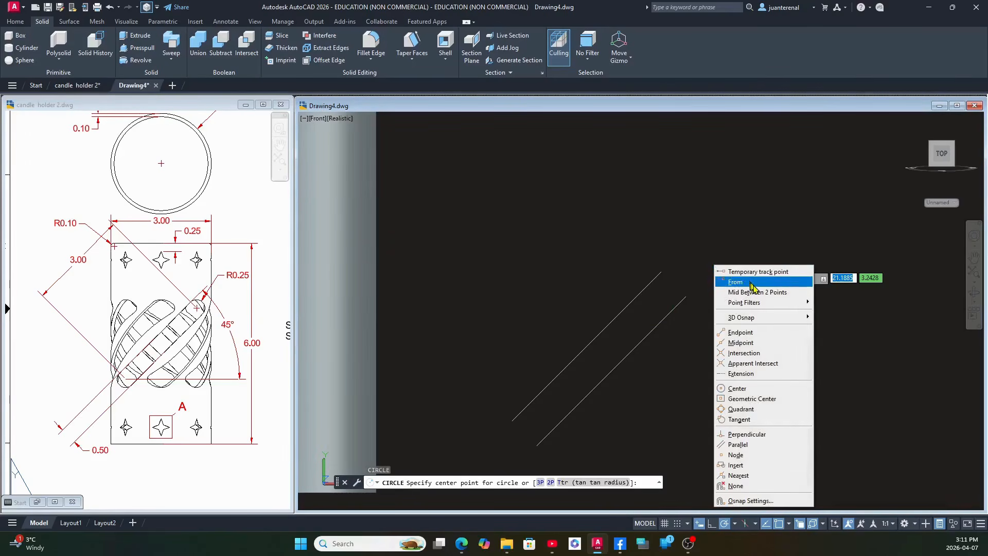
click(764, 293)
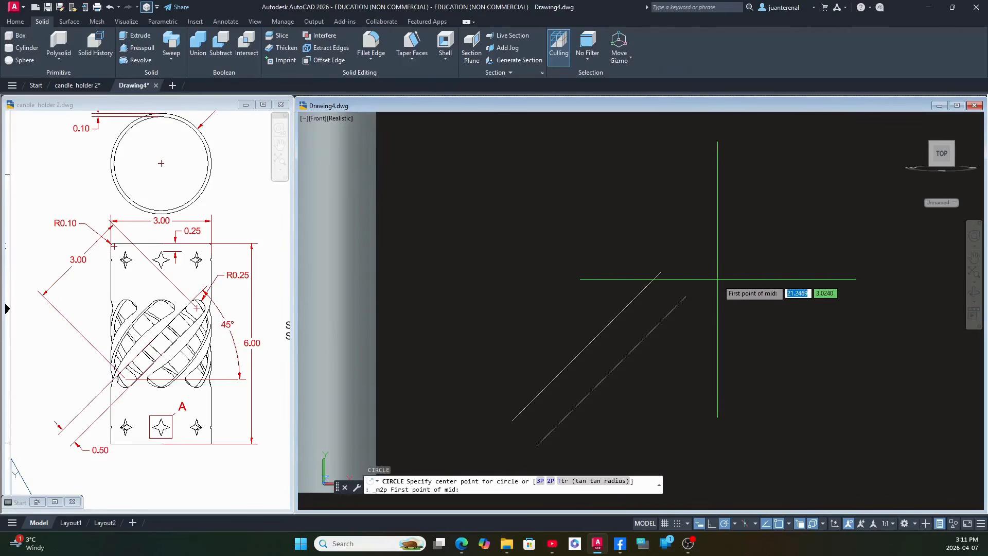
click(661, 271)
click(687, 297)
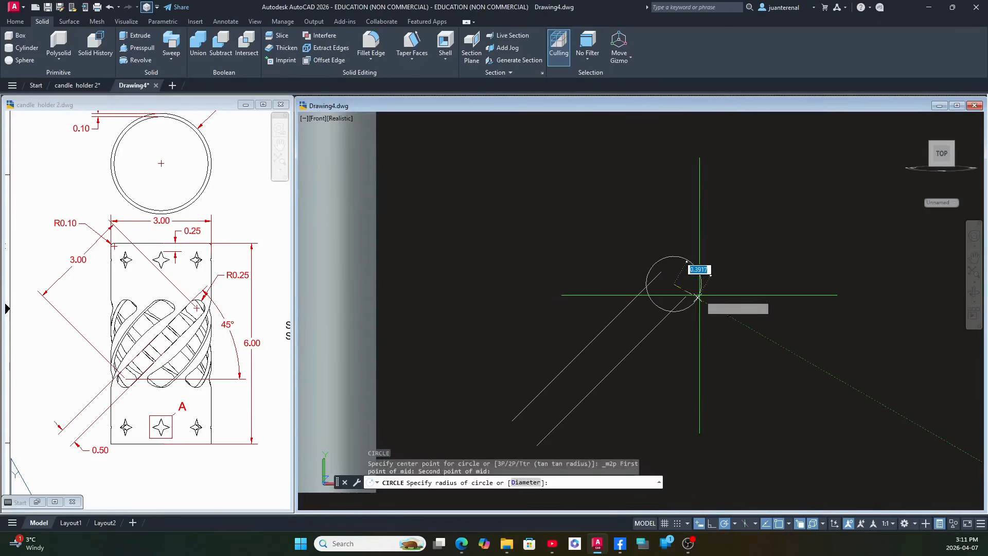
click(662, 272)
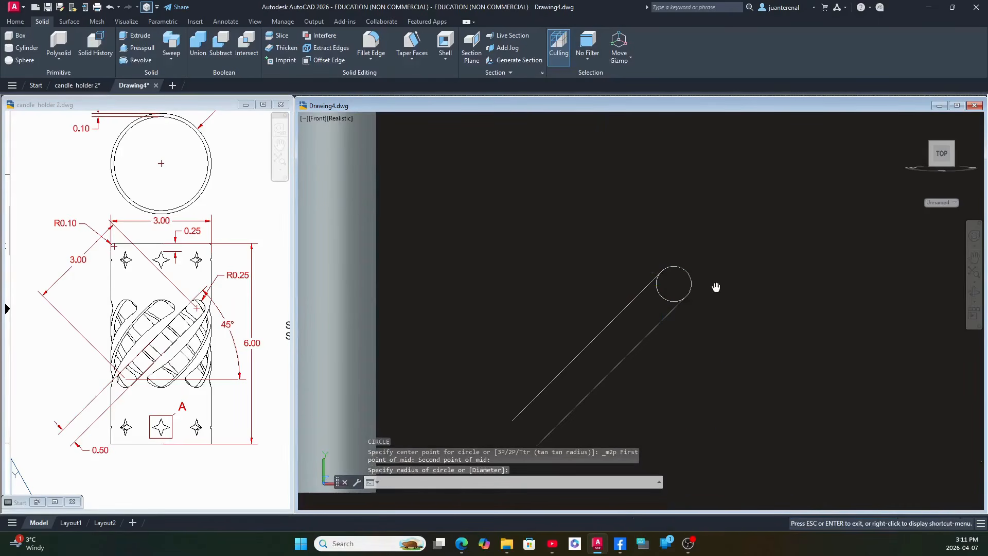
middle_drag(715, 286, 808, 187)
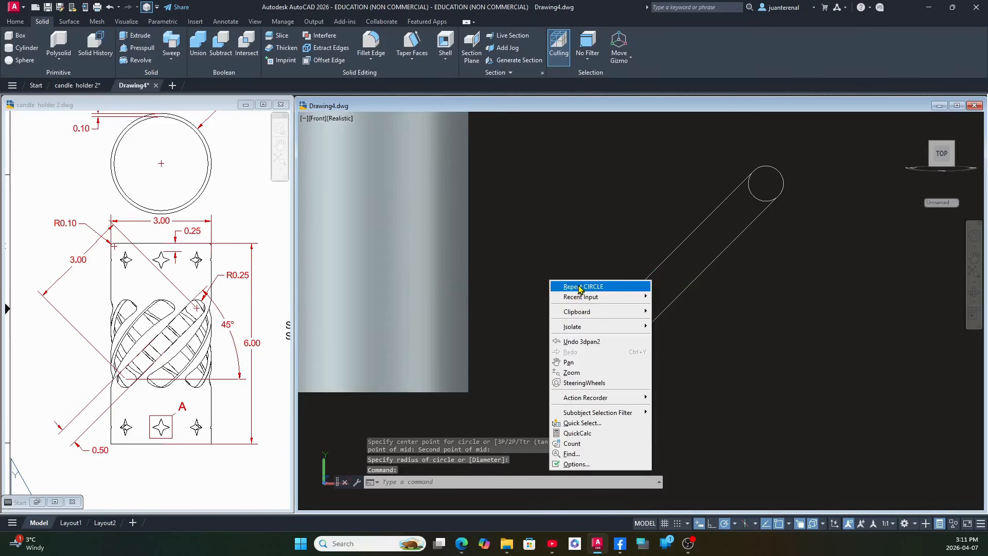
click(569, 287)
shift+right_click(578, 283)
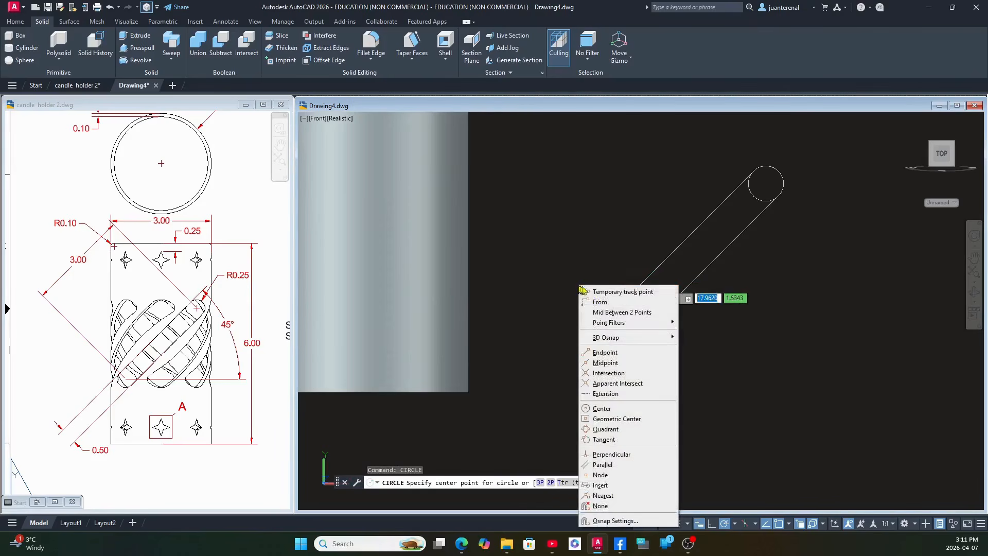
click(612, 312)
click(604, 321)
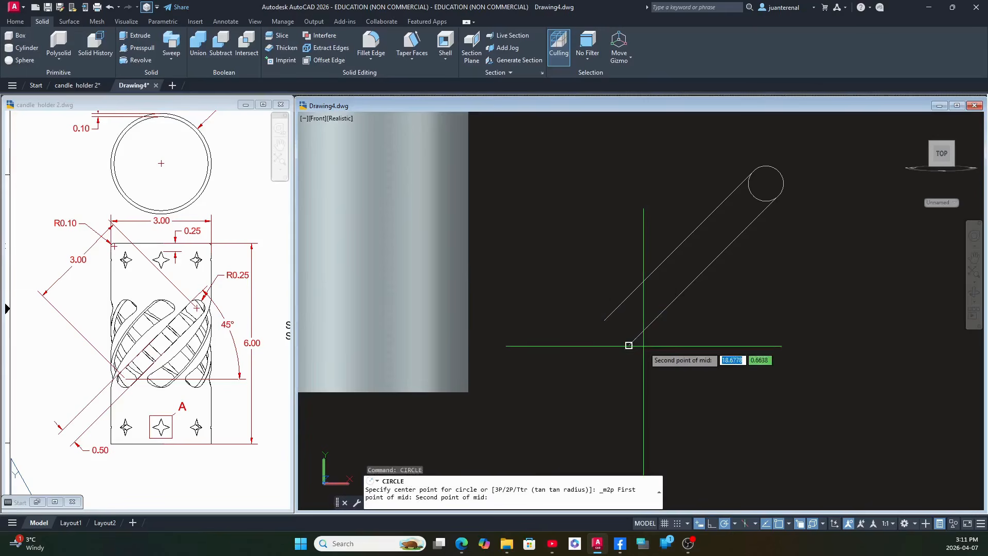
click(642, 345)
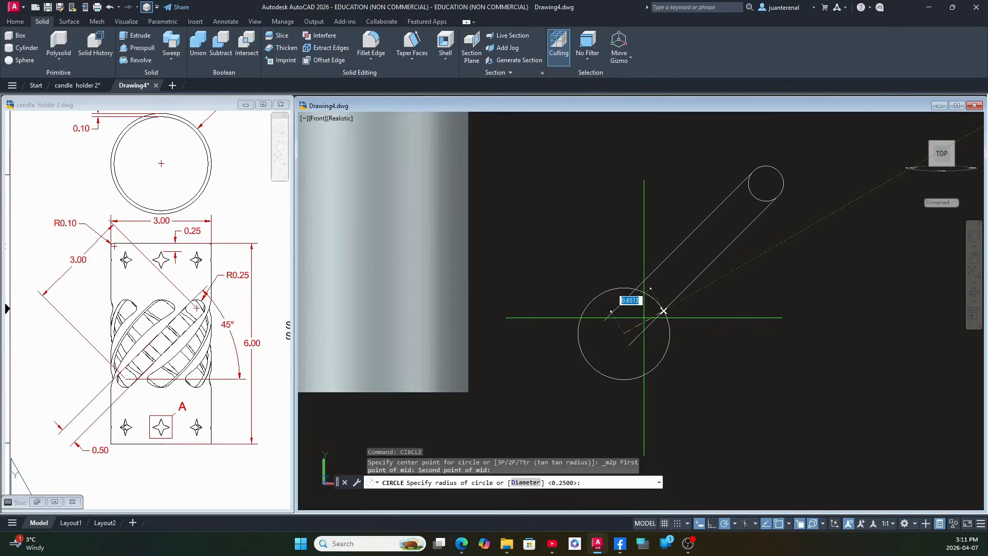
key(Escape)
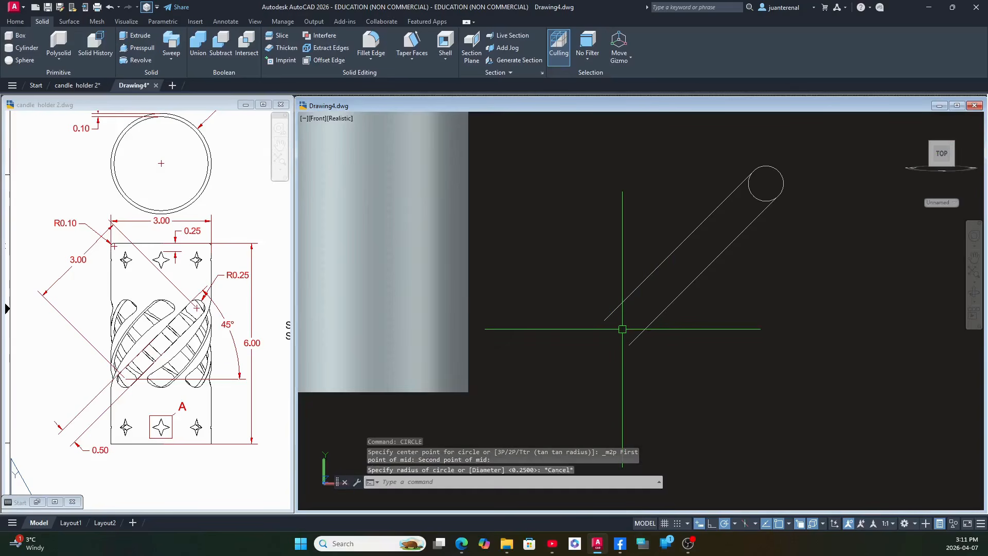
Draw a matching 0.25 radius circle centred midway between the lower endpoints of the two parallel slot lines.
key(Return)
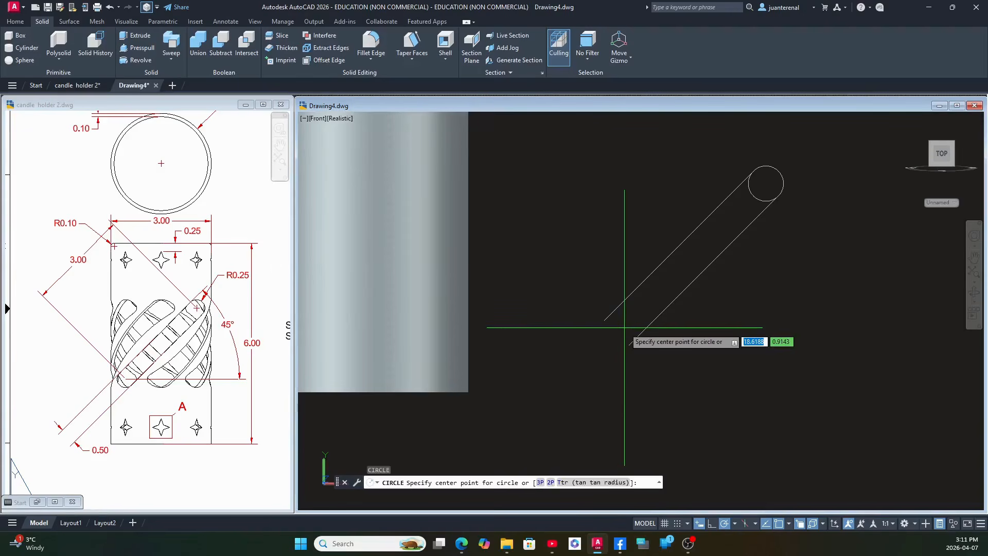
shift+right_click(624, 328)
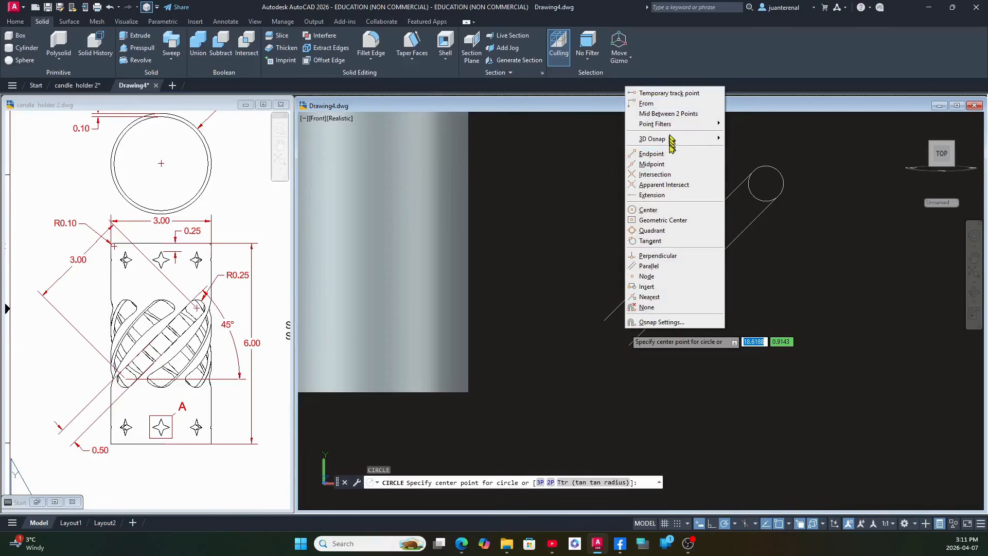
click(669, 114)
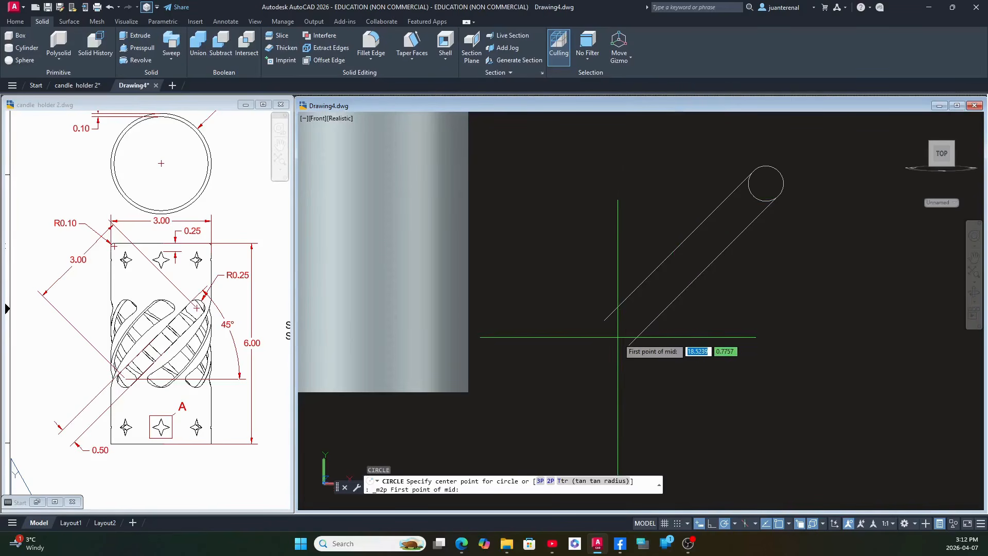
click(577, 287)
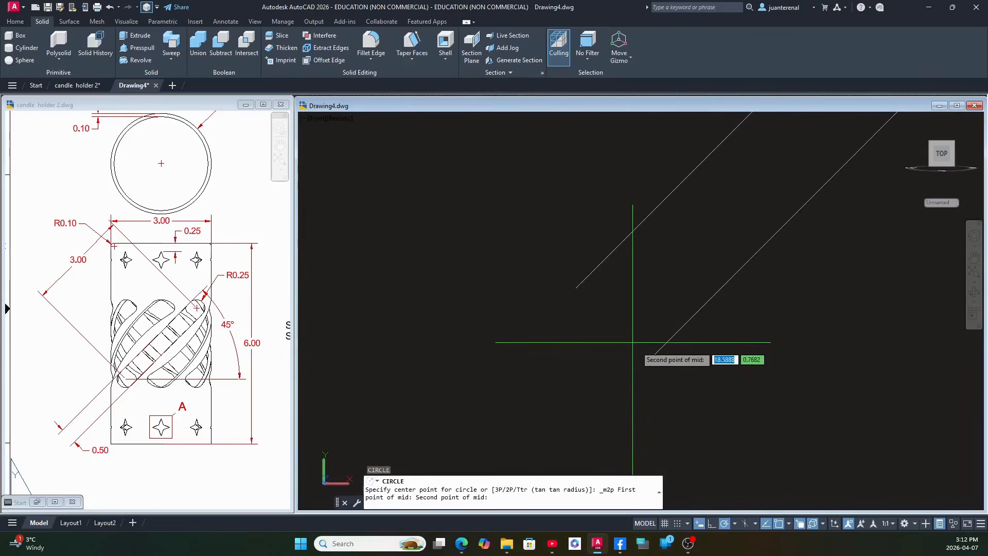
click(649, 360)
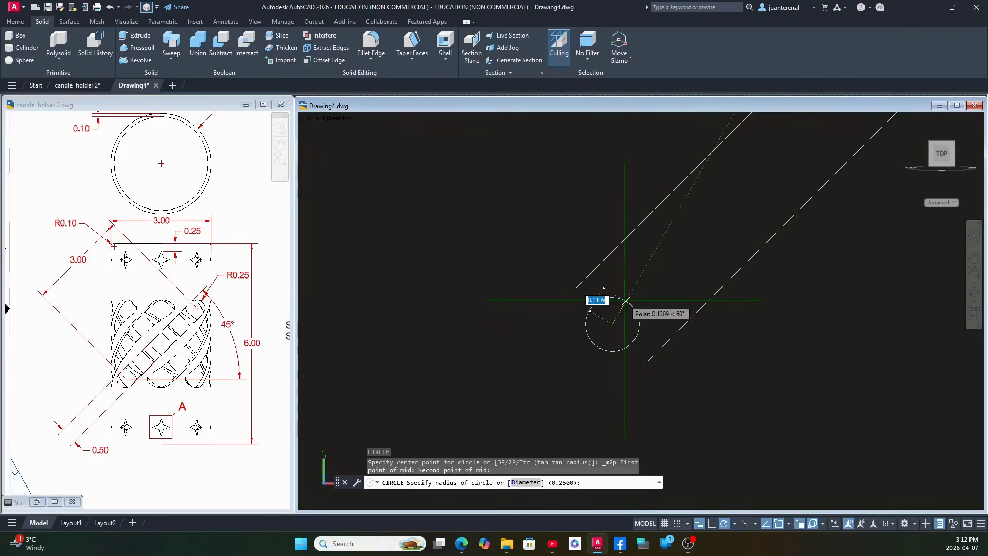
click(651, 359)
scroll(649, 340, down, 7)
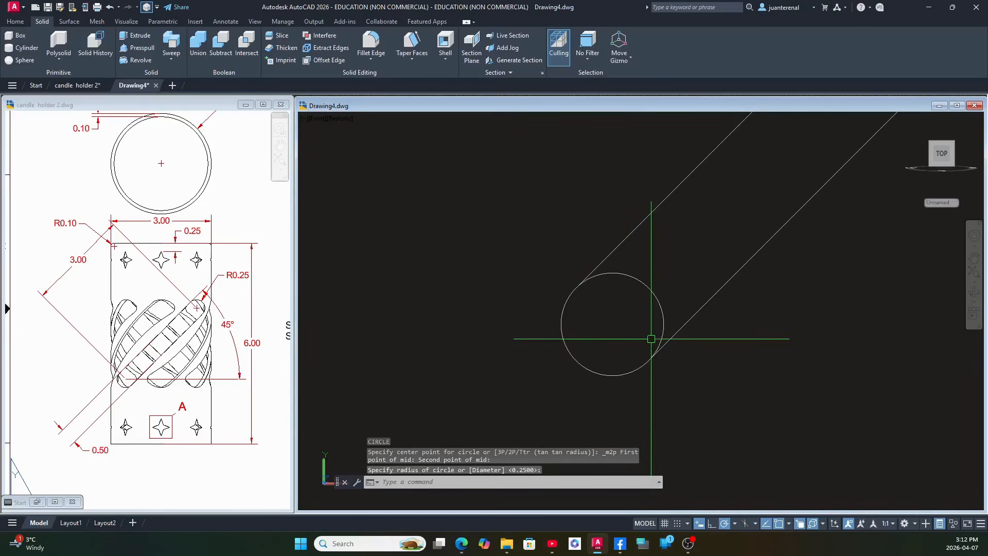
middle_drag(642, 336, 611, 342)
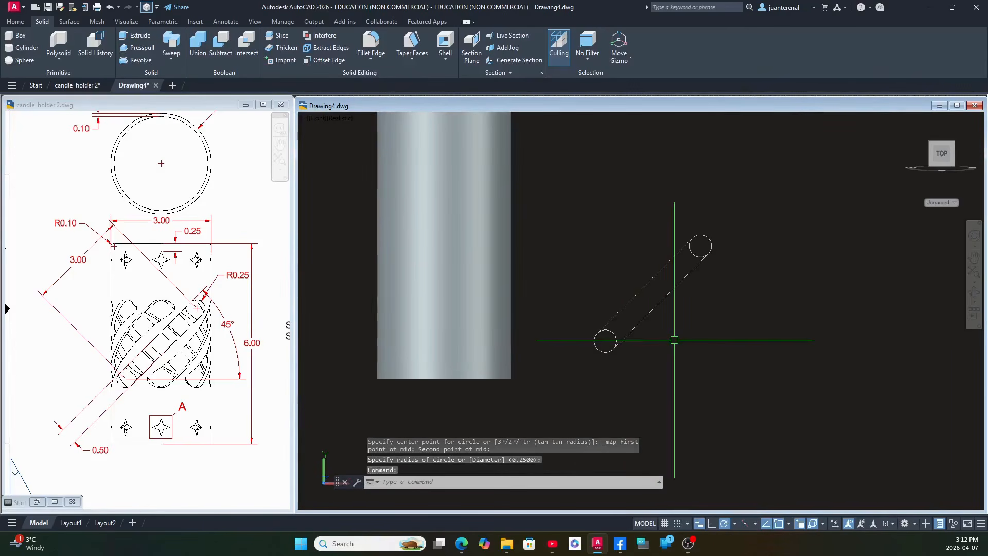
Trim away the inner halves of both end circles to leave a rounded slot outline.
scroll(674, 340, up, 2)
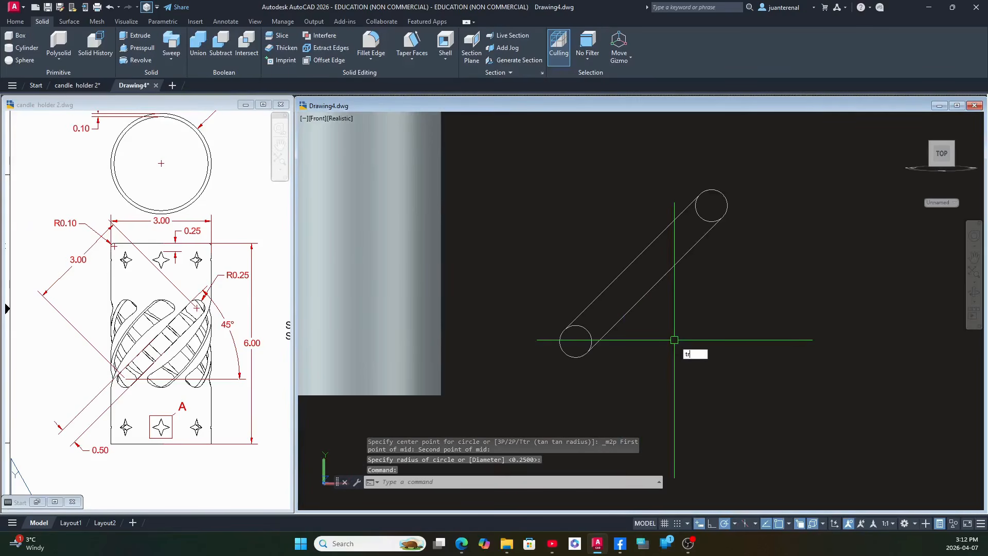
key(Return)
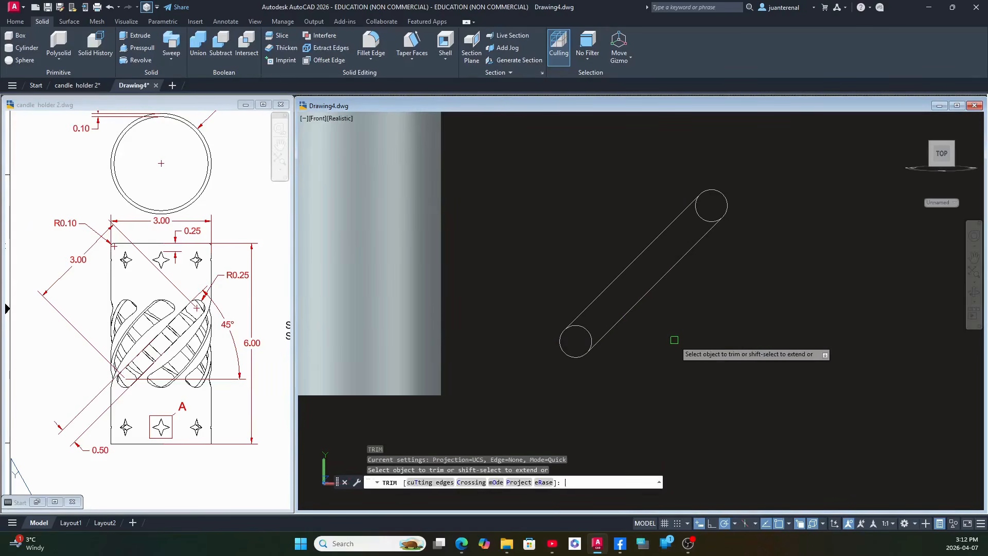
click(586, 332)
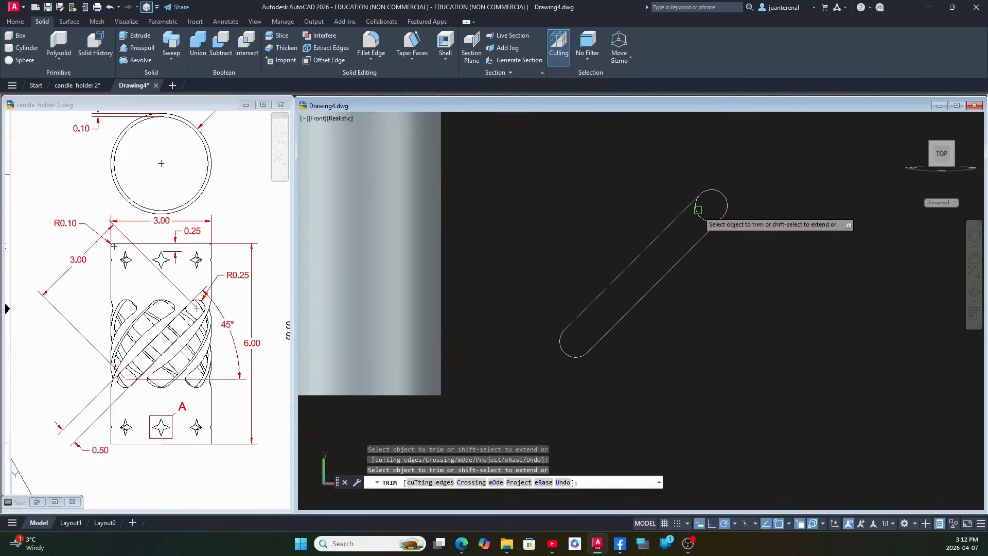
click(698, 210)
right_click(718, 288)
click(740, 298)
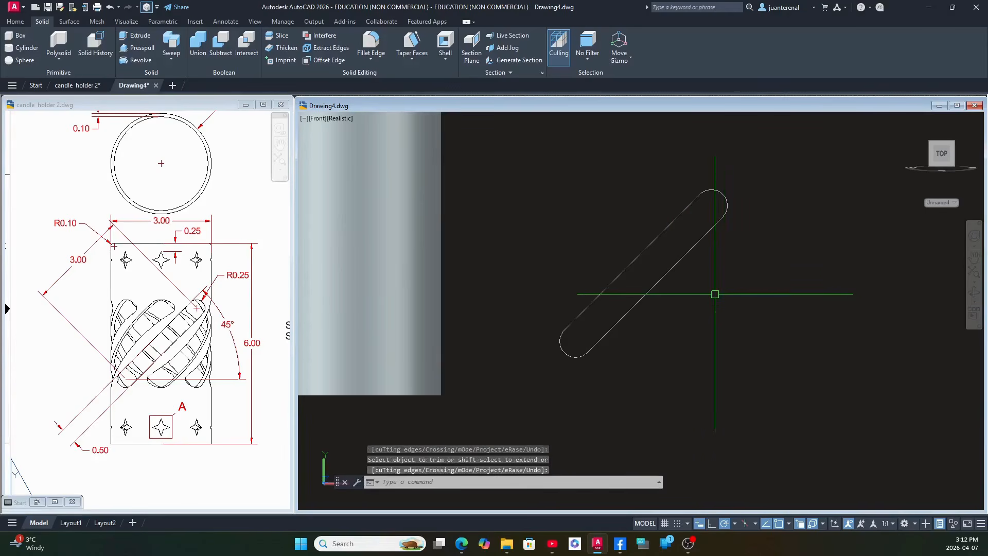
Join the two lines and two end arcs of the slot into a single closed polyline.
text(J)
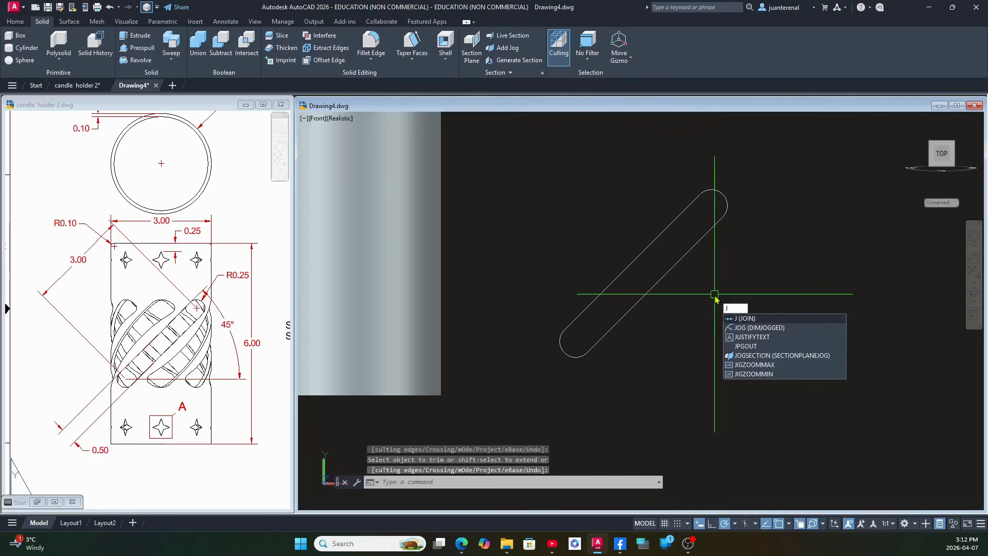
key(Return)
click(794, 407)
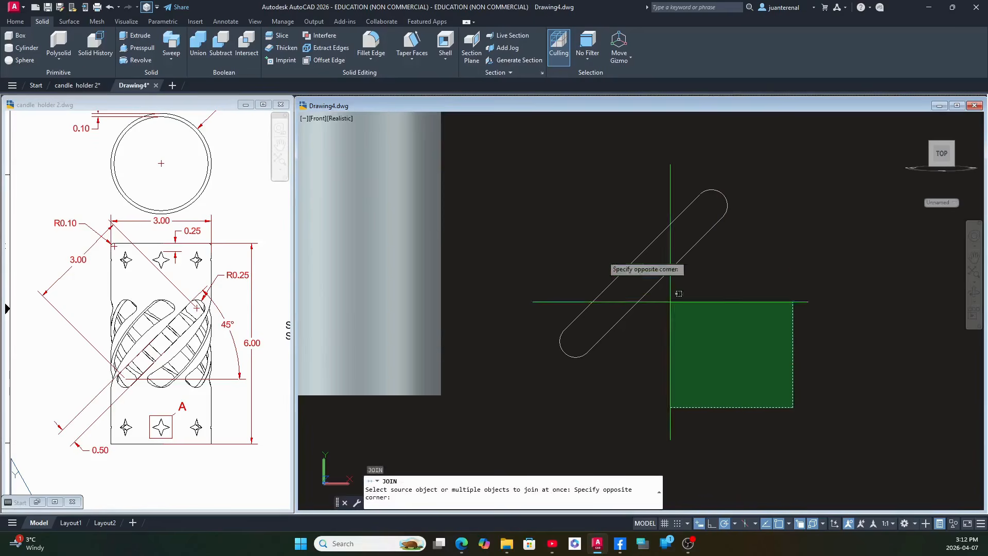
click(532, 193)
key(Return)
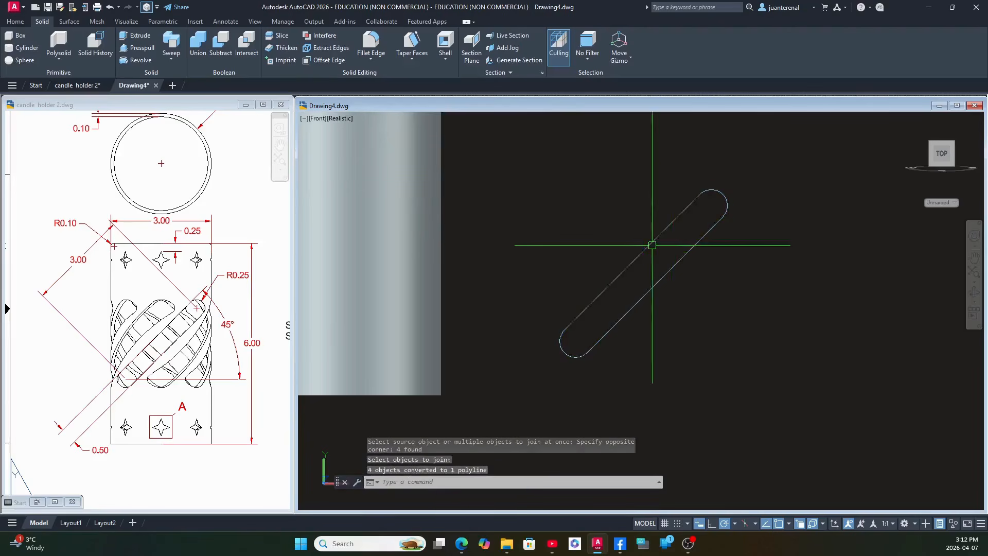
click(653, 241)
right_click(570, 207)
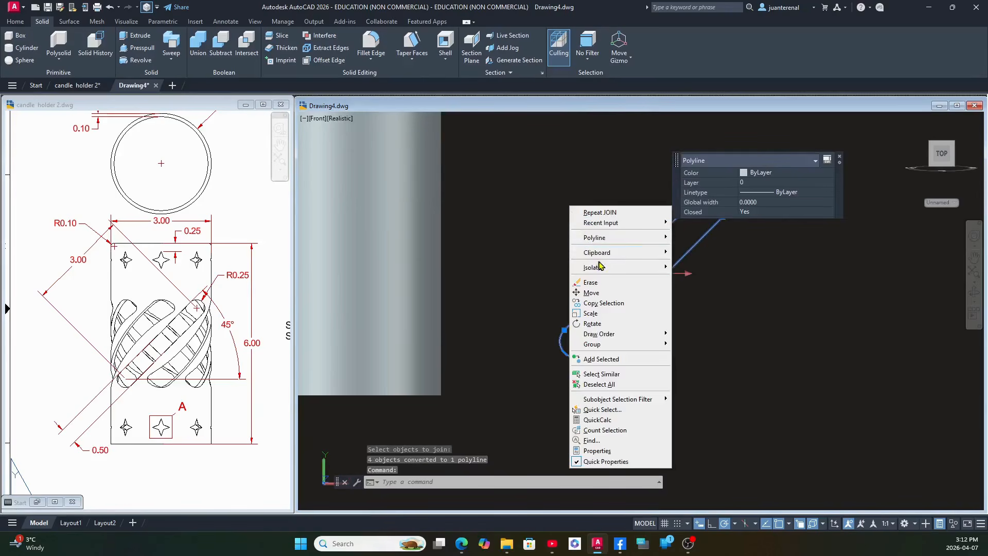
click(613, 292)
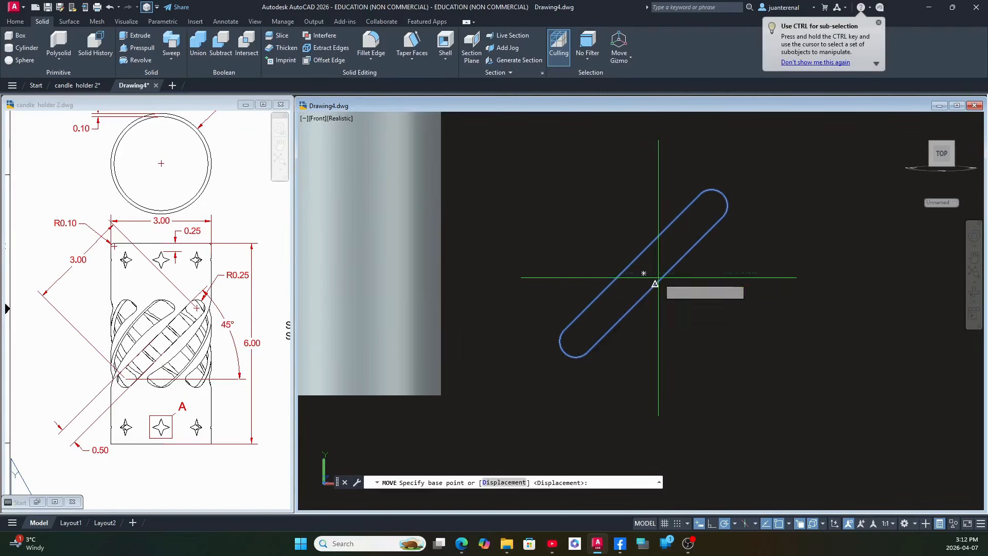
key(Escape)
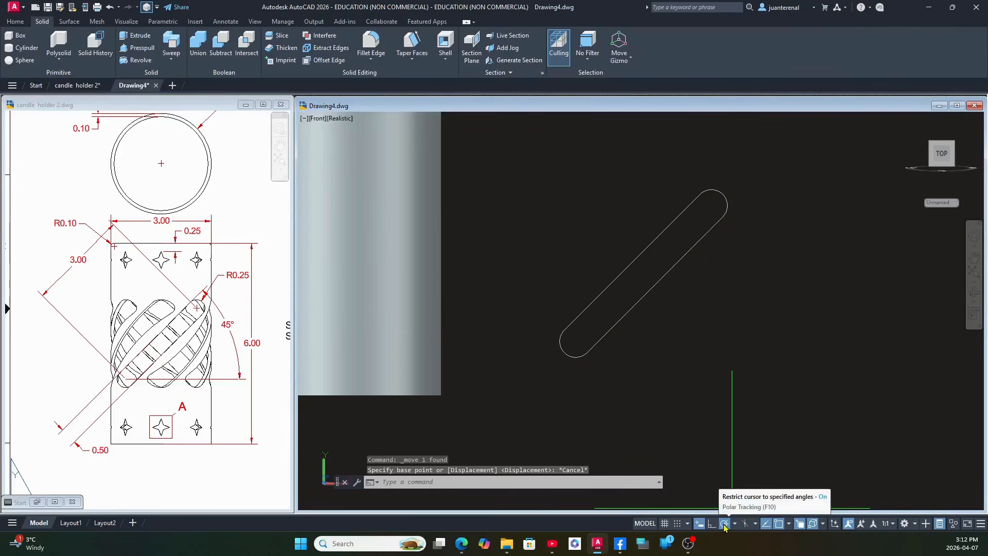
Turn off the Geometric Center object snap and the Center of face 3D object snap in the drafting settings.
right_click(724, 526)
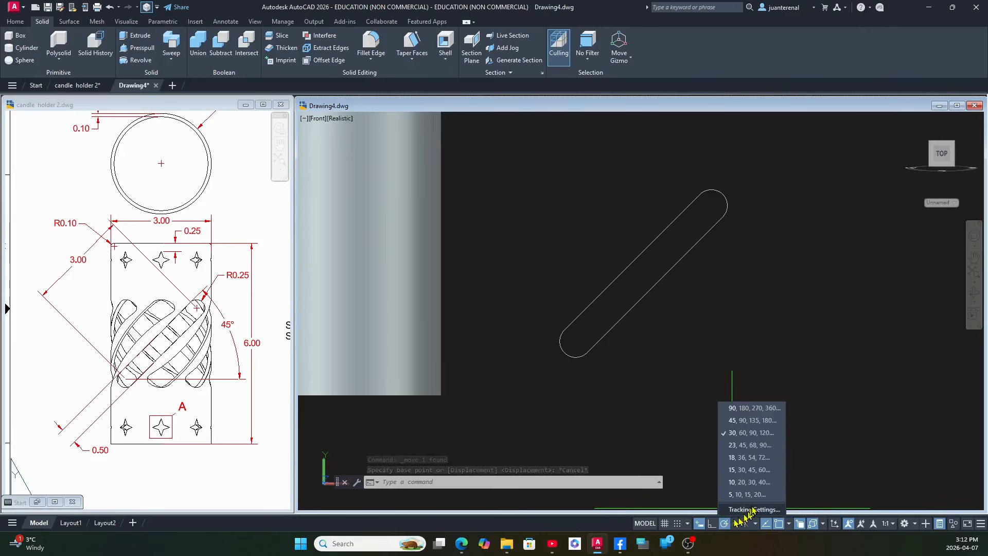
click(743, 511)
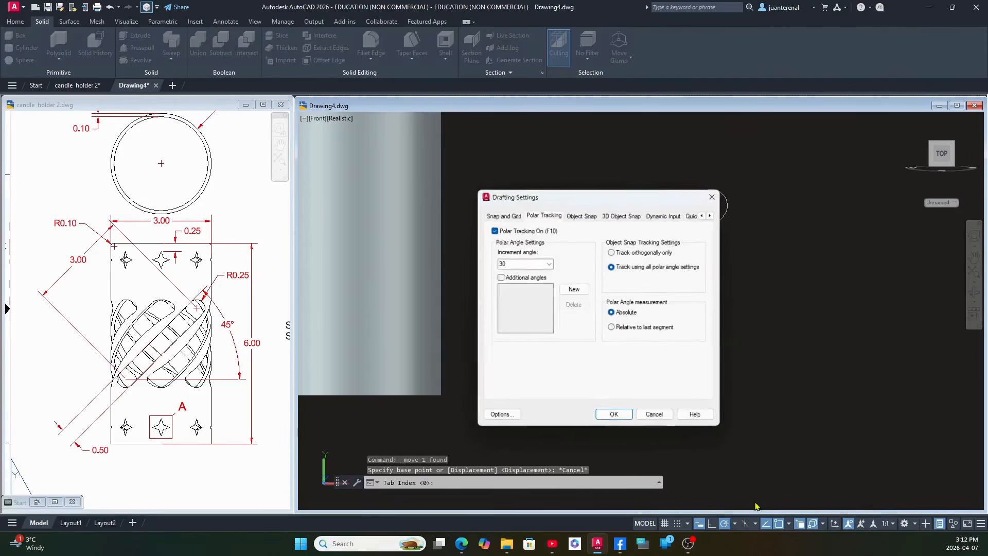
drag(558, 198, 647, 208)
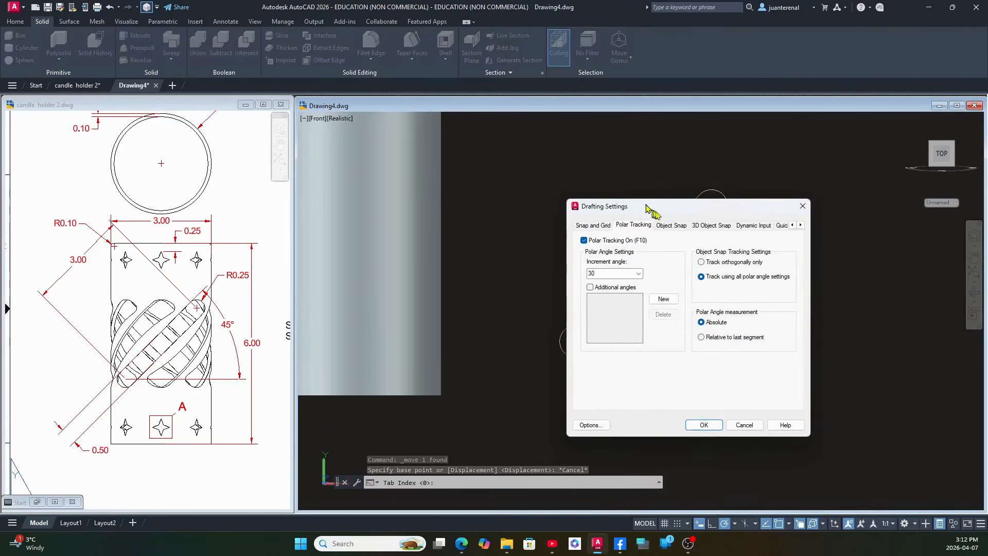
click(673, 227)
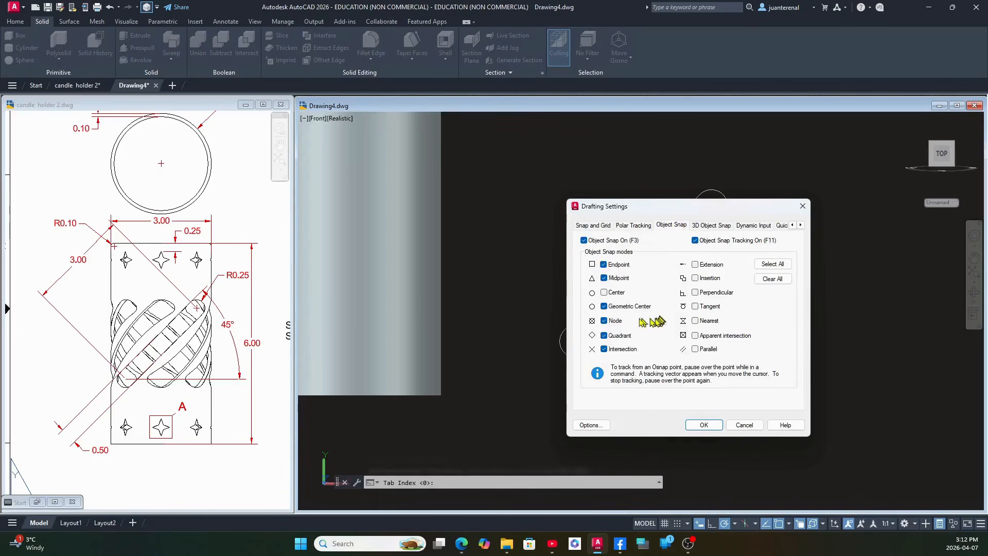
click(605, 307)
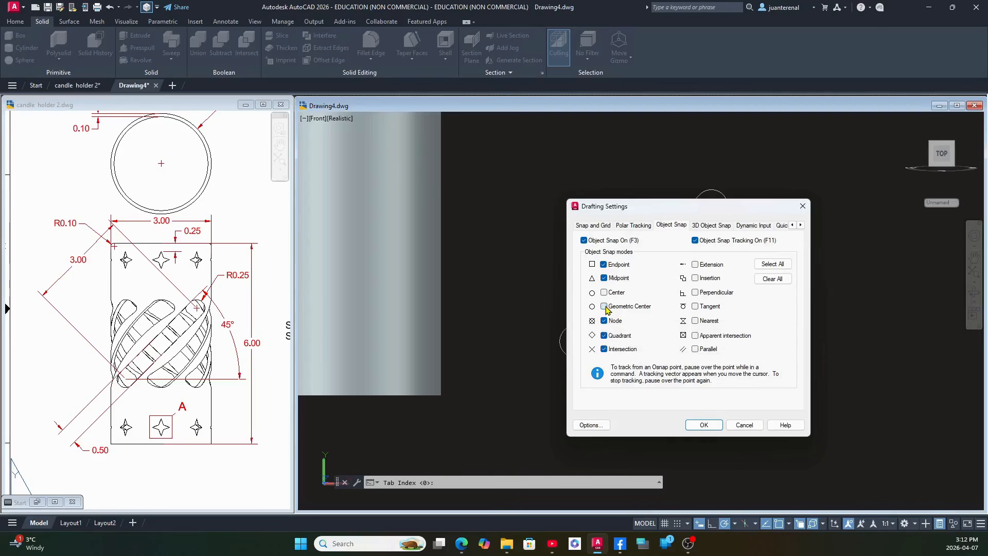
click(710, 225)
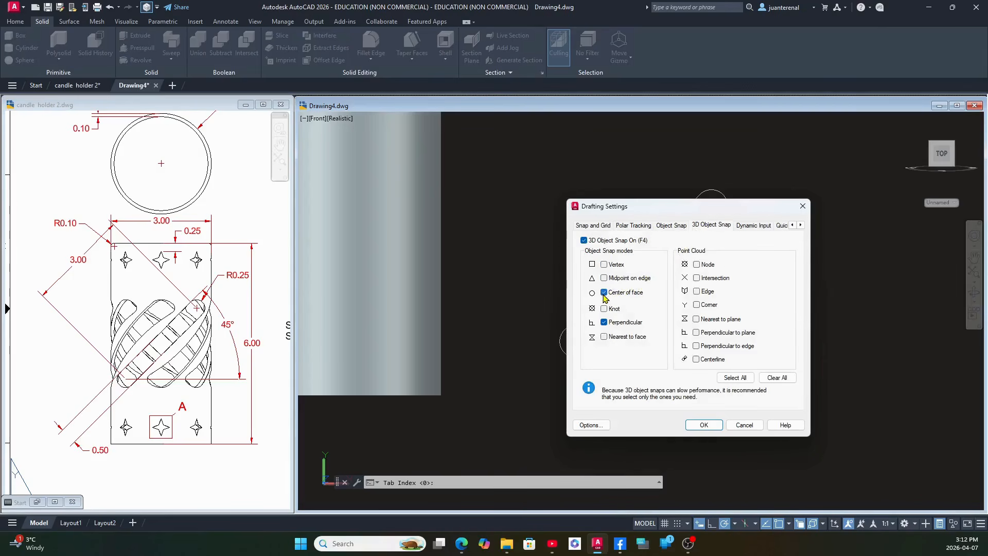
click(701, 423)
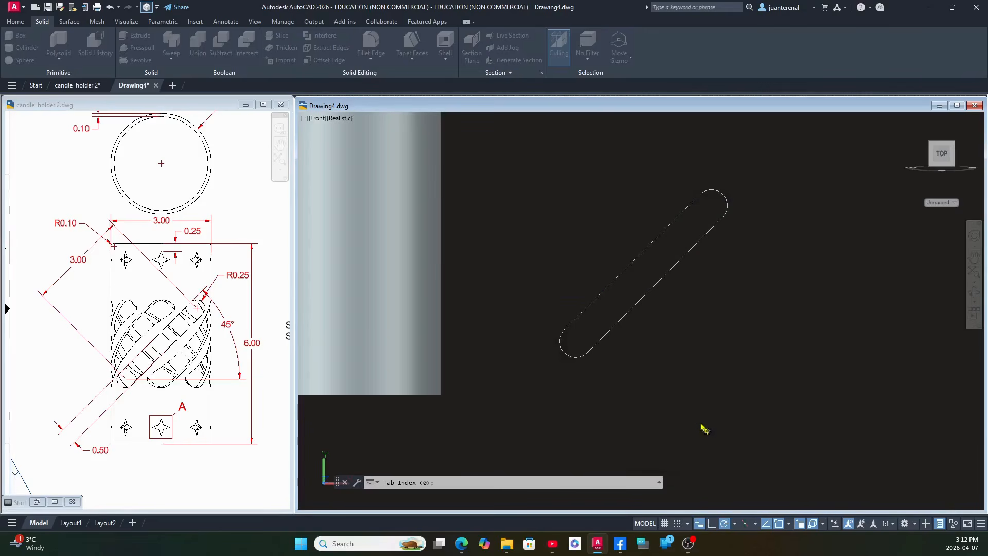
click(612, 288)
right_click(538, 212)
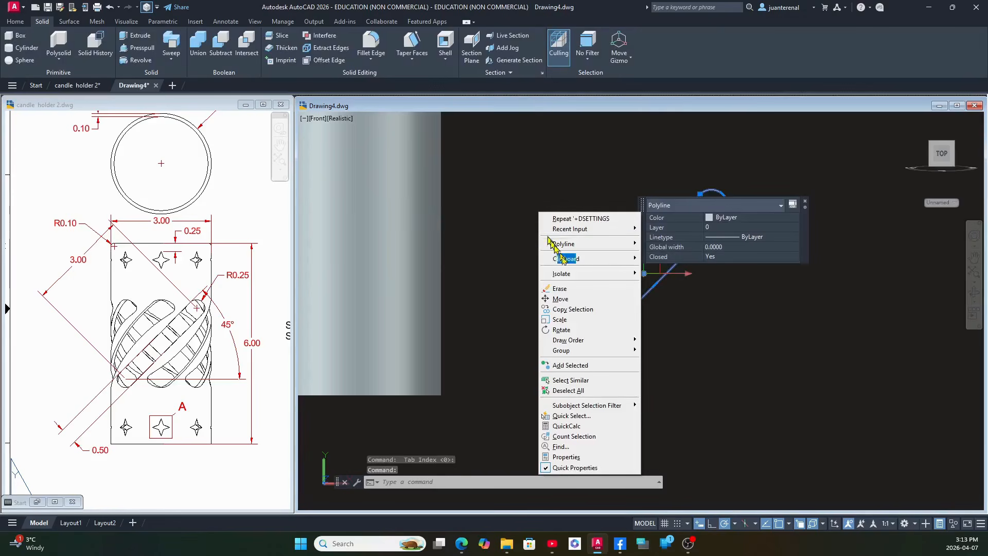
click(553, 294)
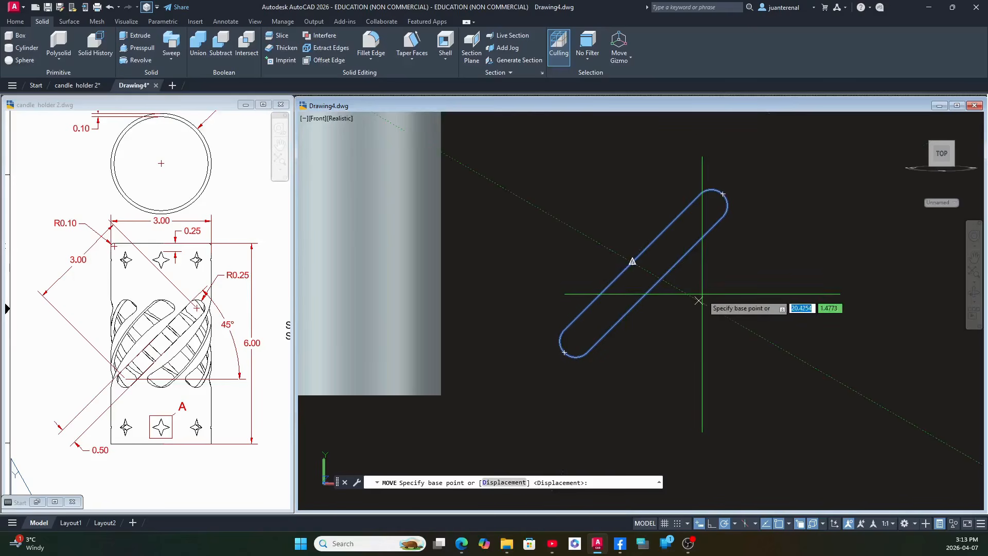
key(Escape)
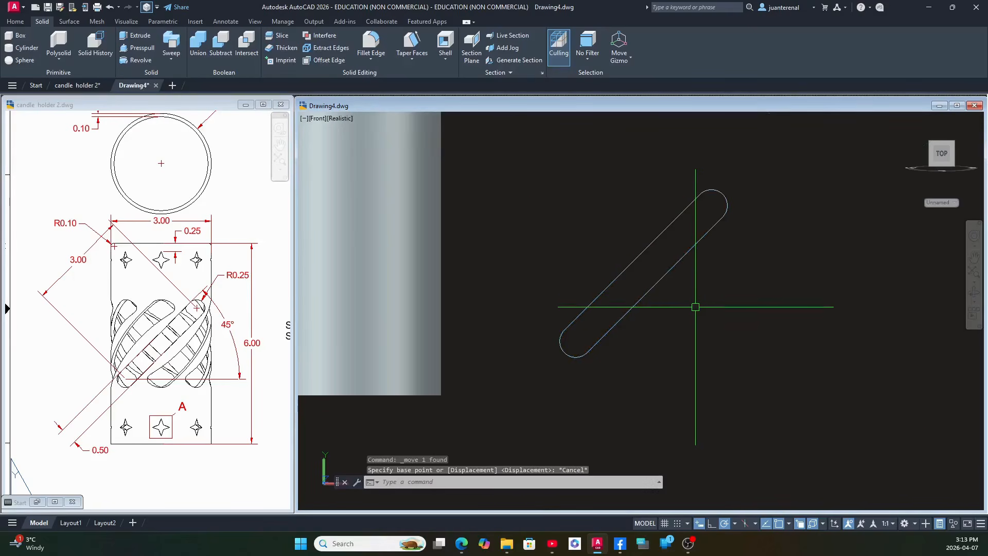
Enable the Geometric Center object snap and the Center of face 3D object snap in the drafting settings.
right_click(728, 527)
click(735, 510)
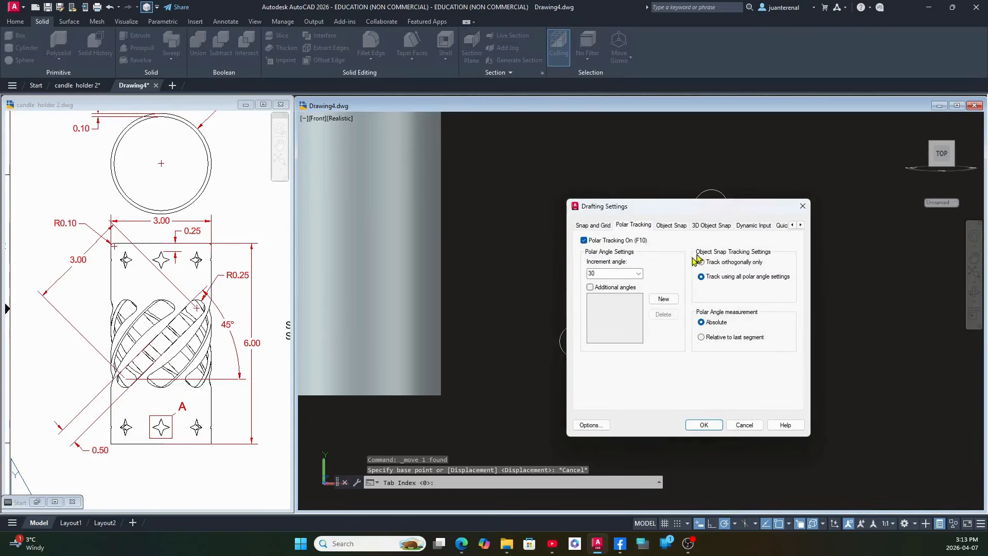
click(672, 225)
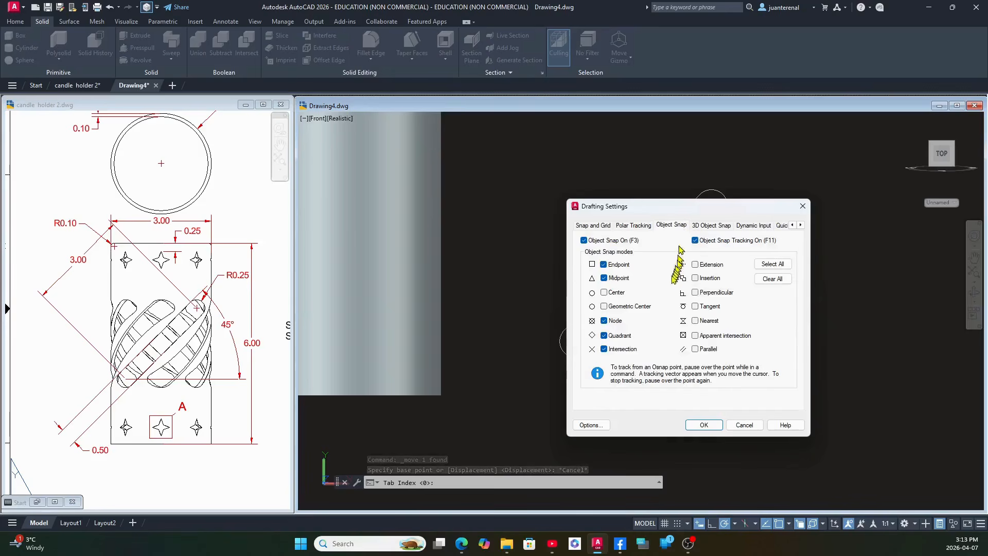
click(607, 310)
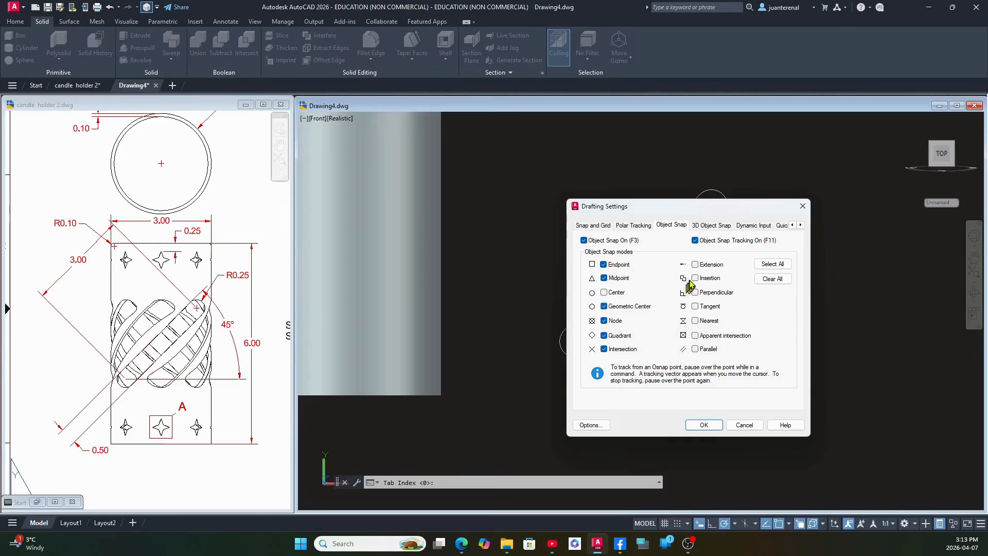
click(713, 227)
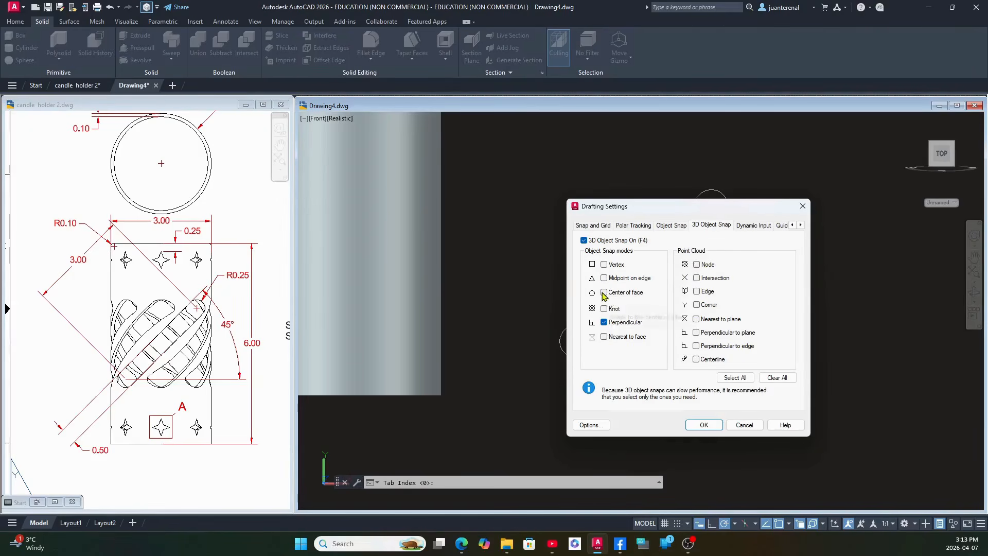
click(703, 425)
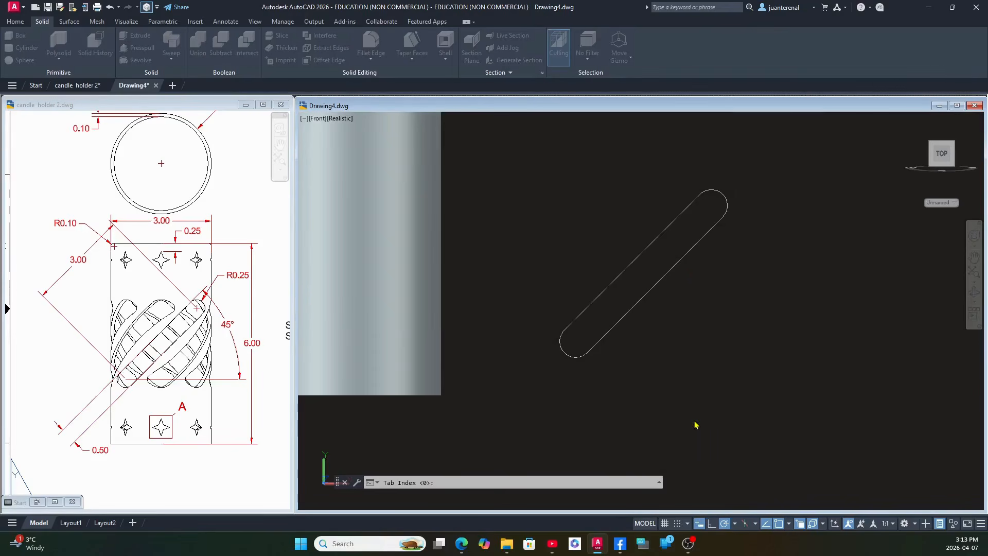
Move the slot polyline from its geometric center to the center of the cylinder.
click(627, 314)
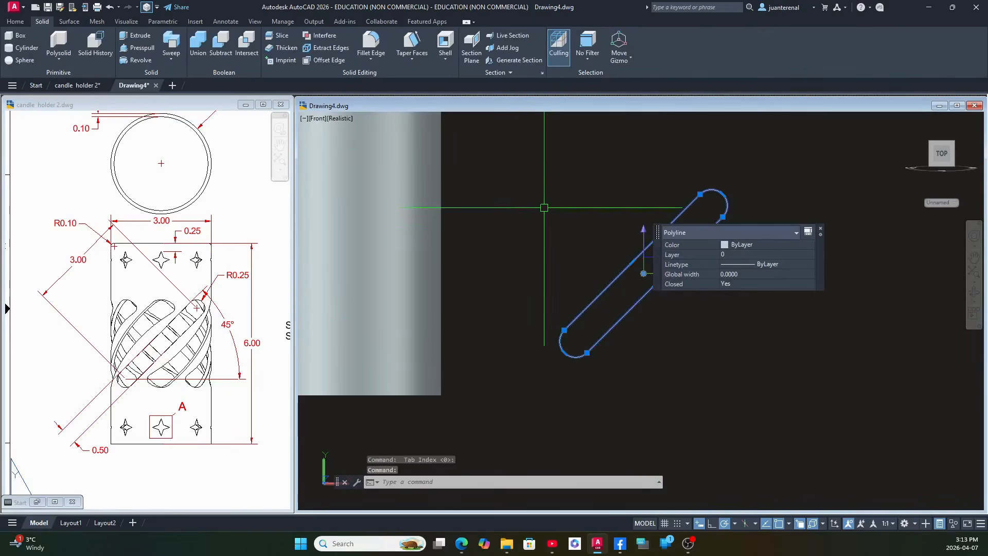
right_click(545, 208)
click(567, 296)
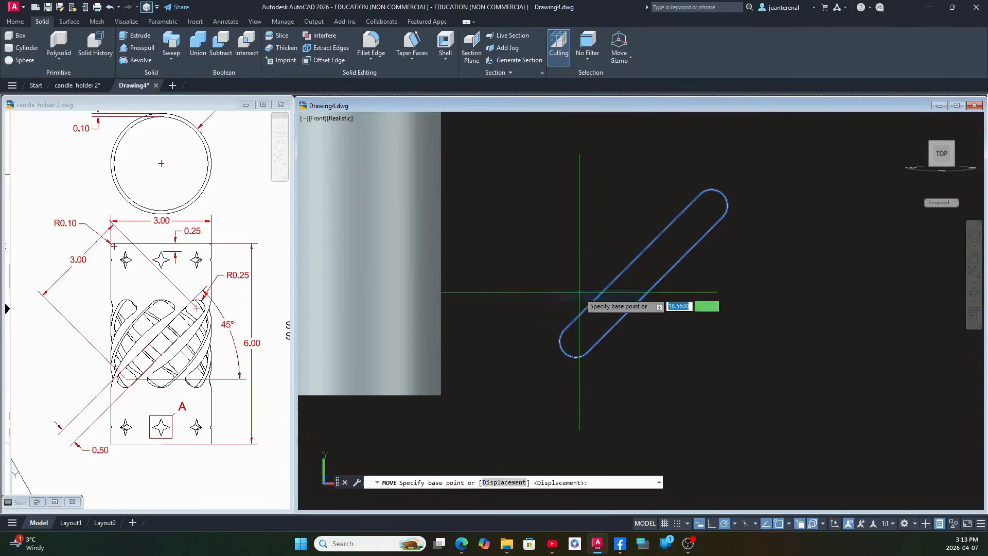
click(644, 273)
scroll(634, 281, down, 2)
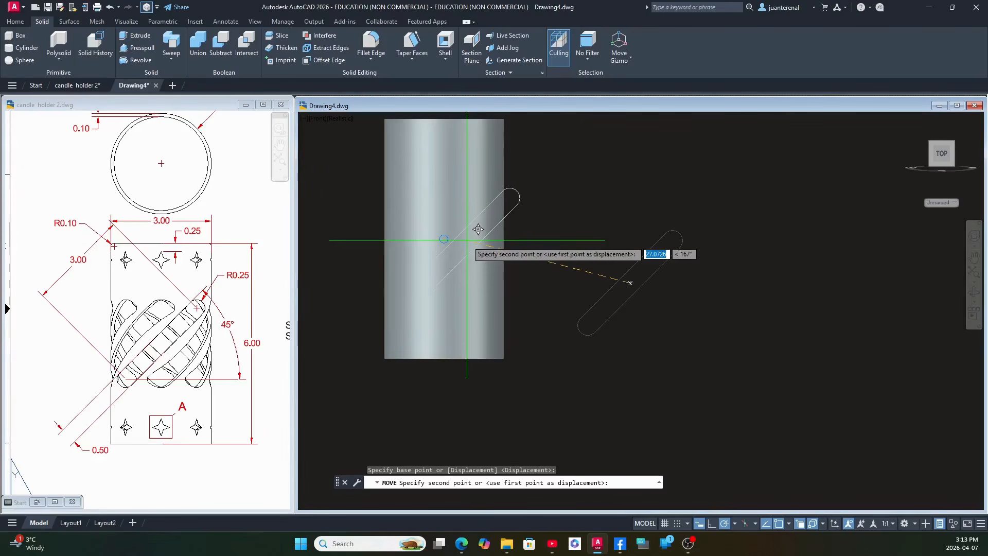
click(444, 238)
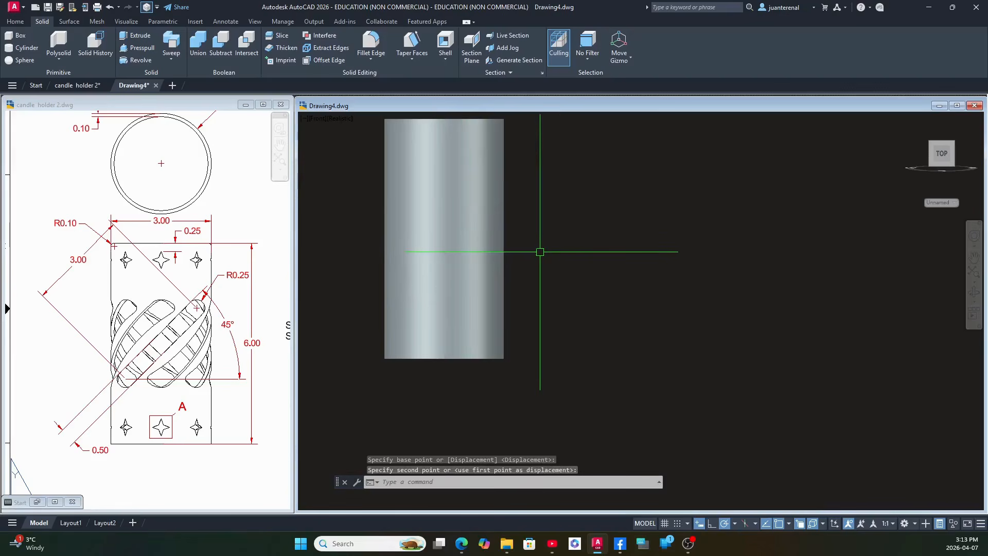
Examine the slot polyline's placement inside the hollow cylinder from tilted 3D views.
shift+middle_drag(540, 251, 582, 378)
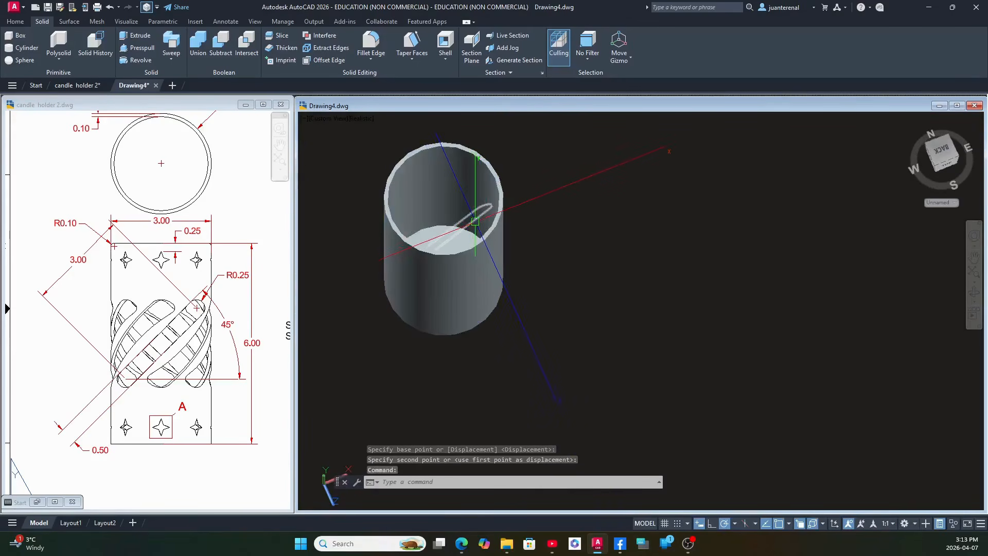
click(475, 208)
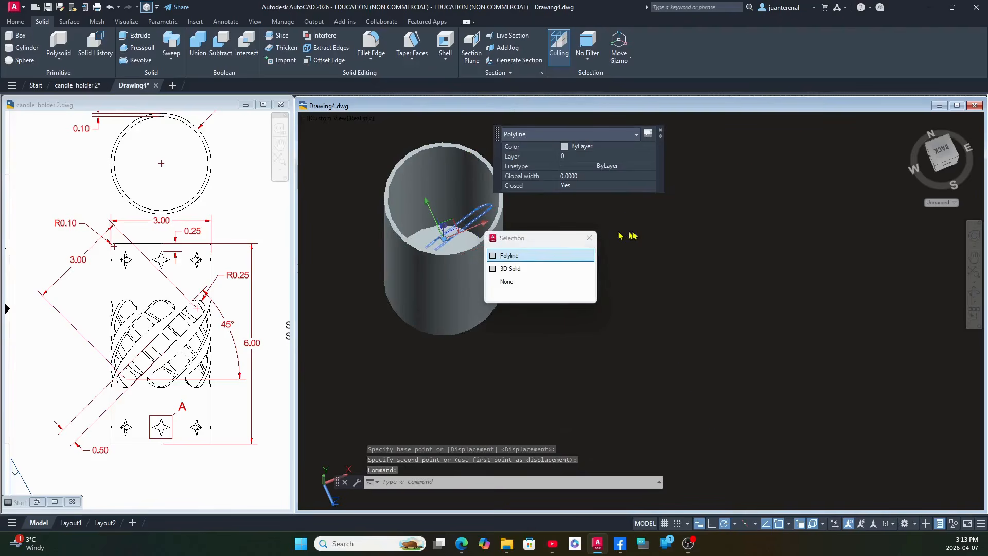
key(Escape)
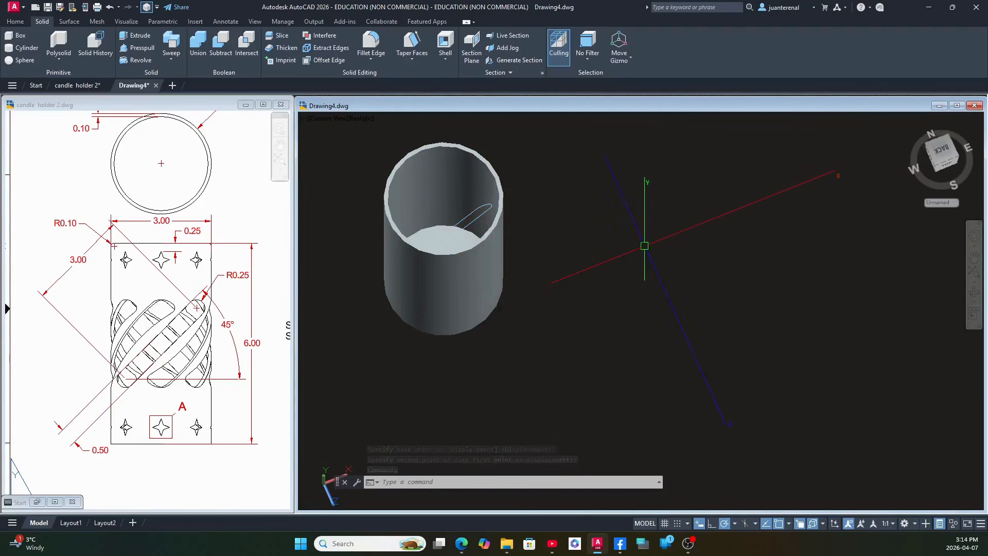
shift+middle_drag(642, 249, 675, 288)
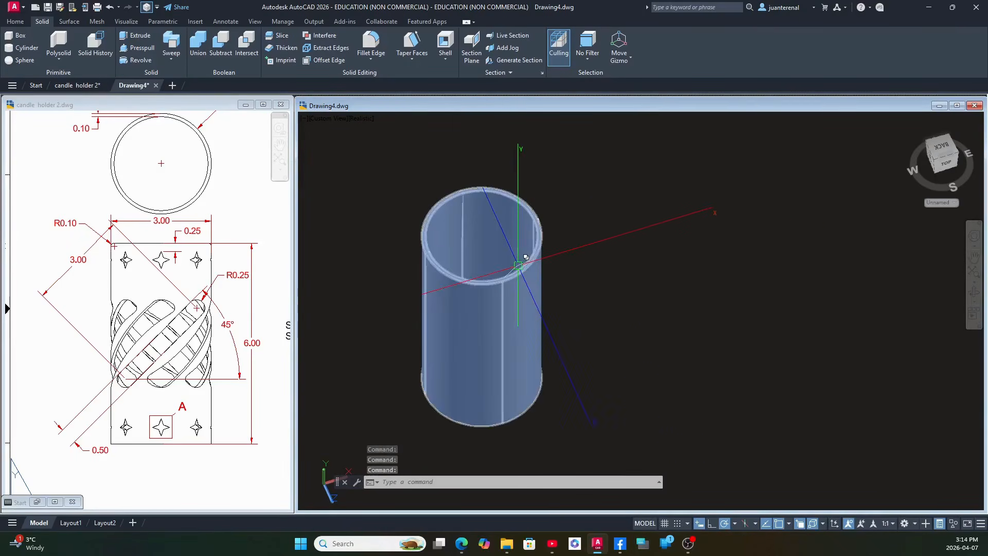
shift+middle_drag(759, 213, 678, 289)
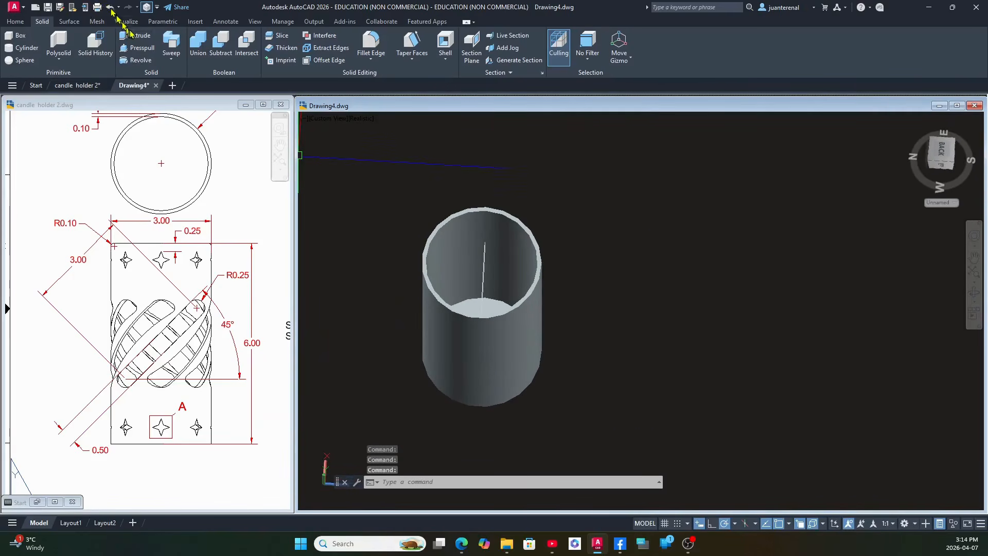
middle_drag(462, 182, 465, 164)
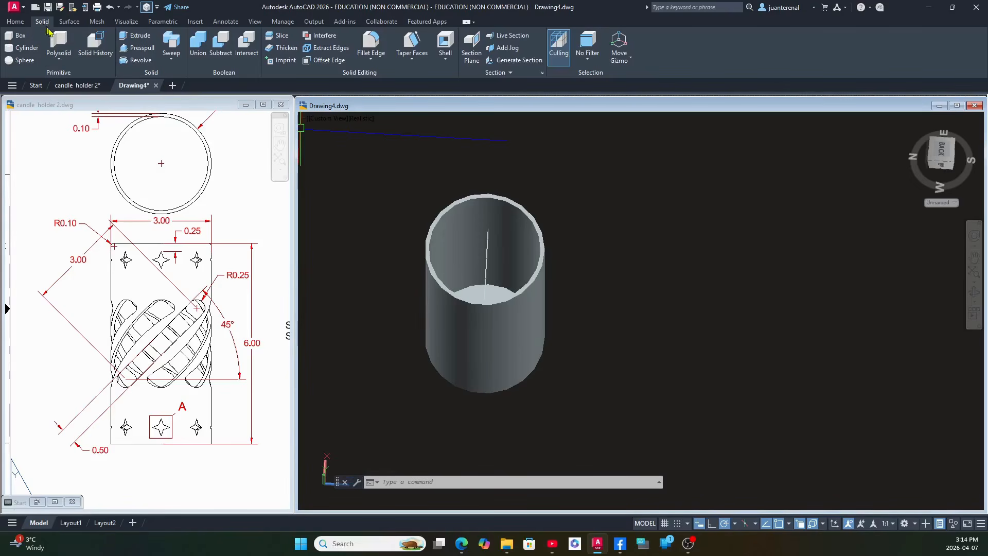
Extrude the slot polyline about 3.2 outward from the cylinder's center through and past its wall.
click(148, 37)
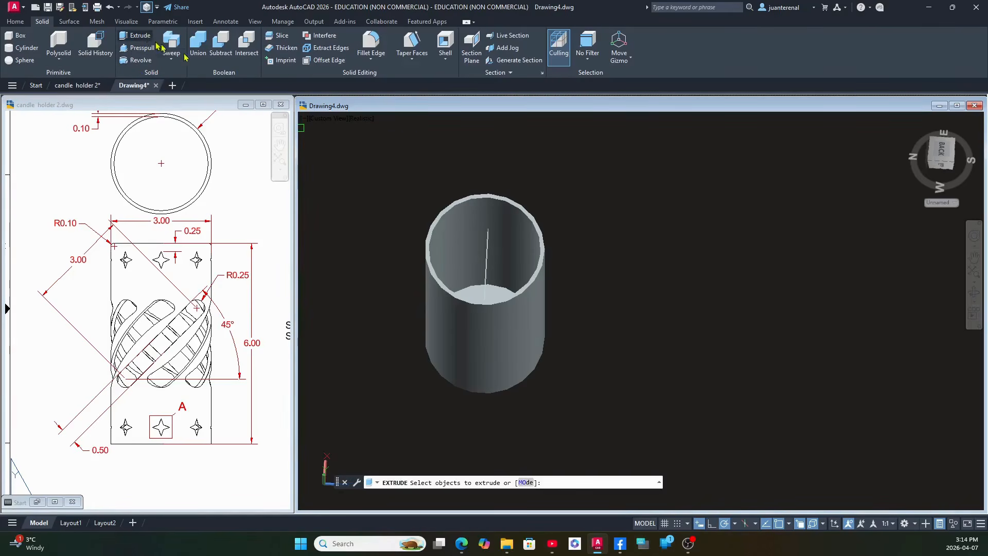
click(487, 260)
click(587, 296)
right_click(572, 222)
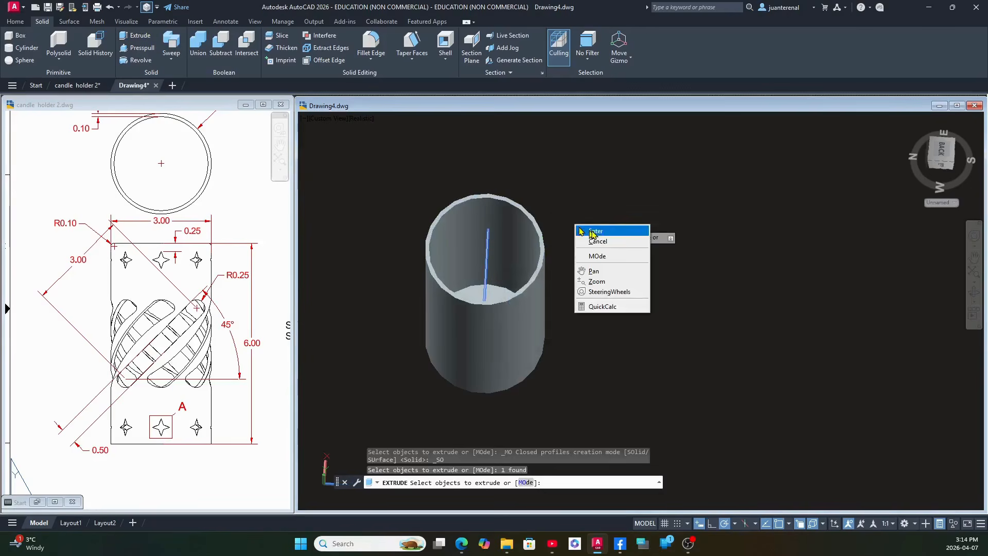
click(589, 230)
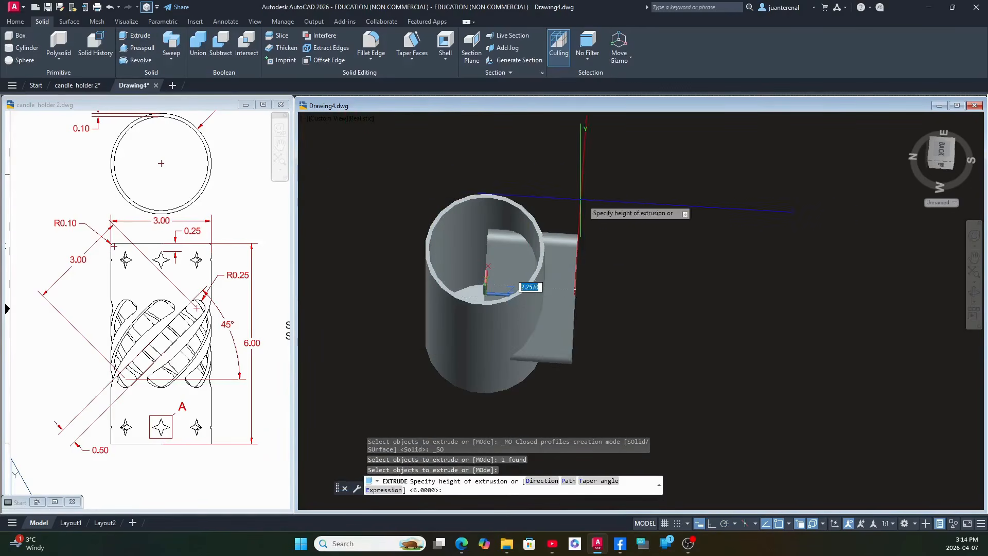
click(618, 208)
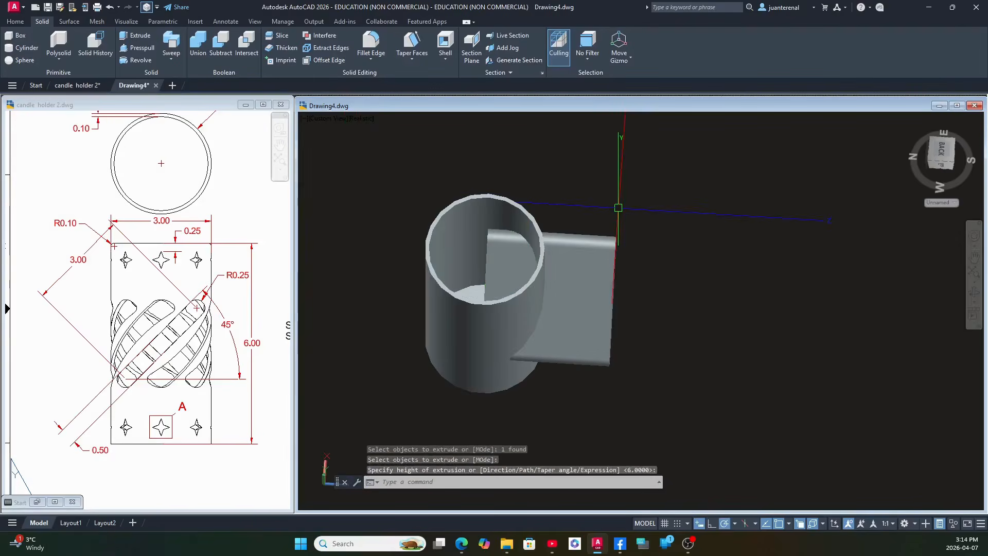
mouse_move(618, 208)
shift+middle_down()
mouse_move(564, 247)
mouse_move(495, 181)
mouse_move(535, 198)
mouse_move(605, 206)
shift+middle_up()
click(600, 253)
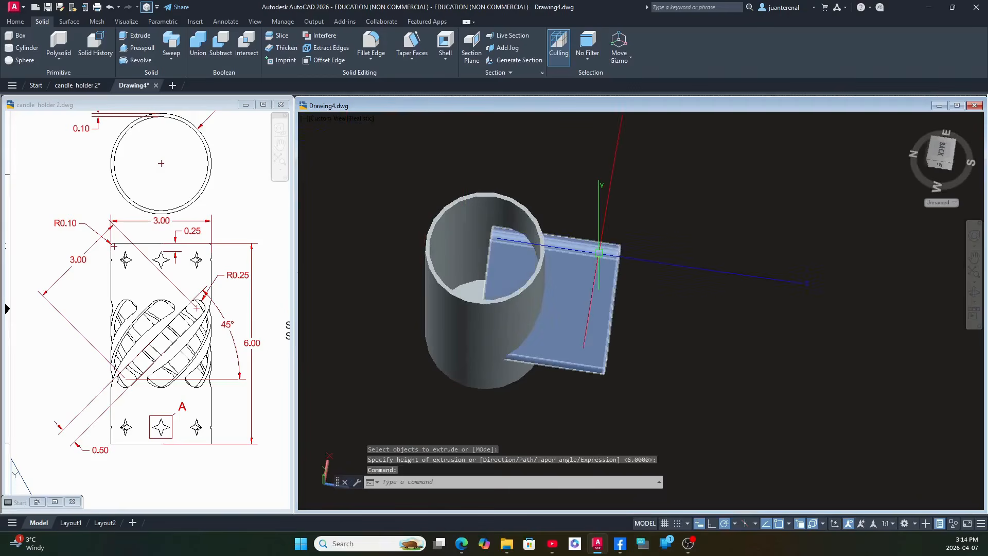
key(Escape)
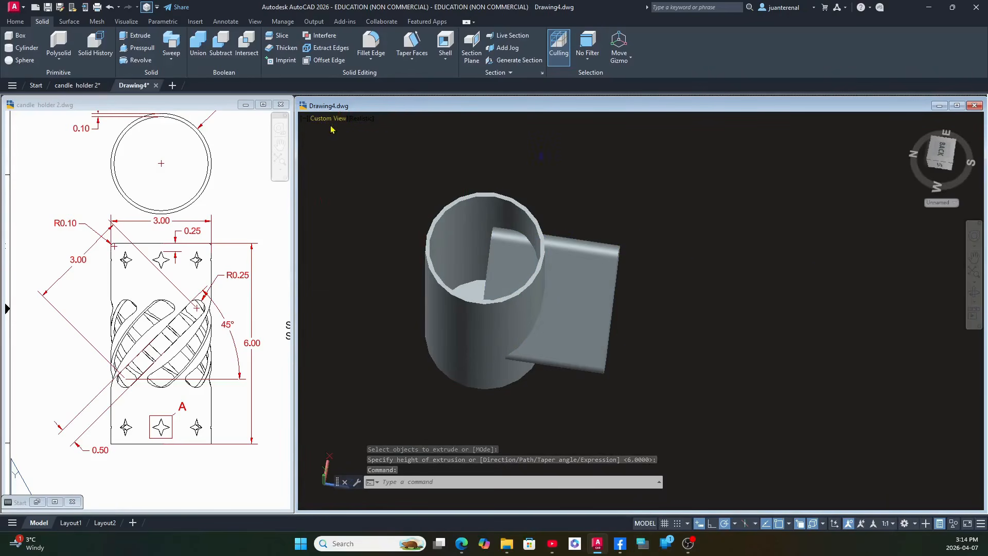
From the Top view, create a full polar array of the extruded slot solid around the cylinder's center with 8 items.
click(329, 119)
click(356, 145)
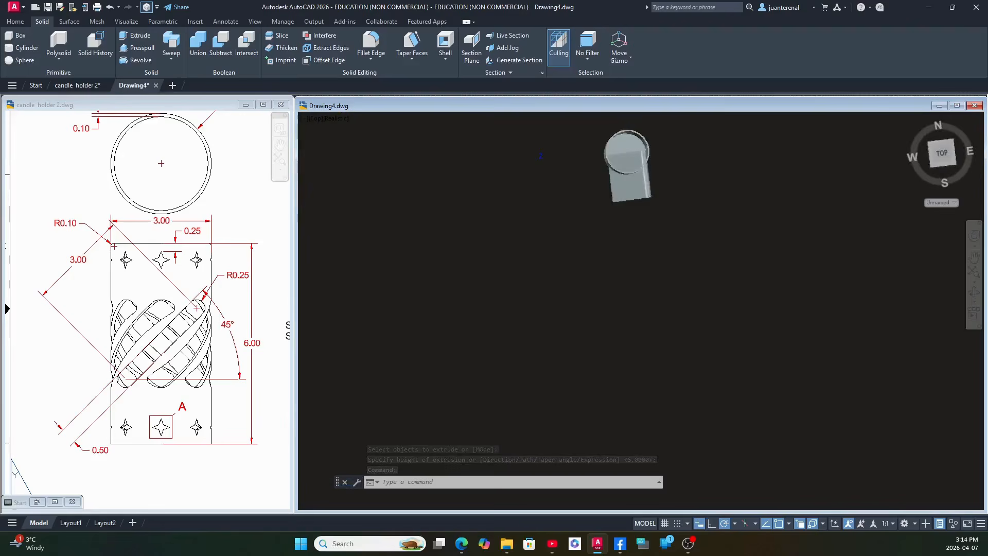
middle_drag(673, 172, 628, 235)
scroll(512, 215, up, 5)
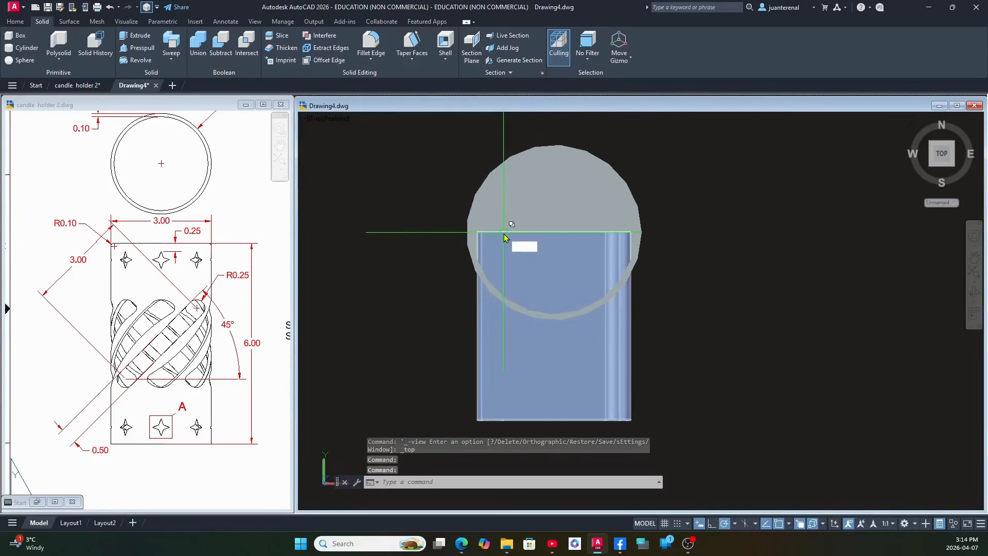
text(ARRAYPOLAR)
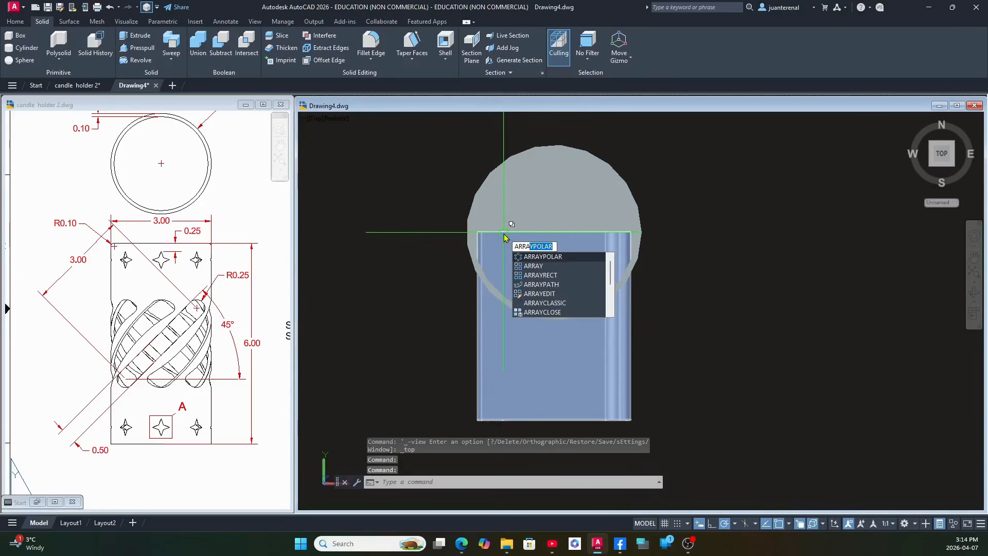
click(577, 258)
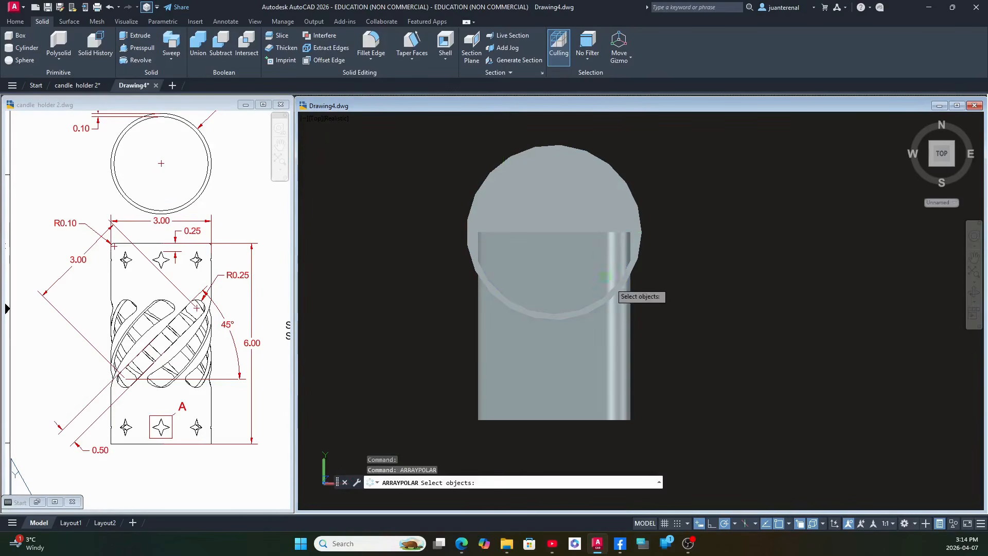
click(625, 307)
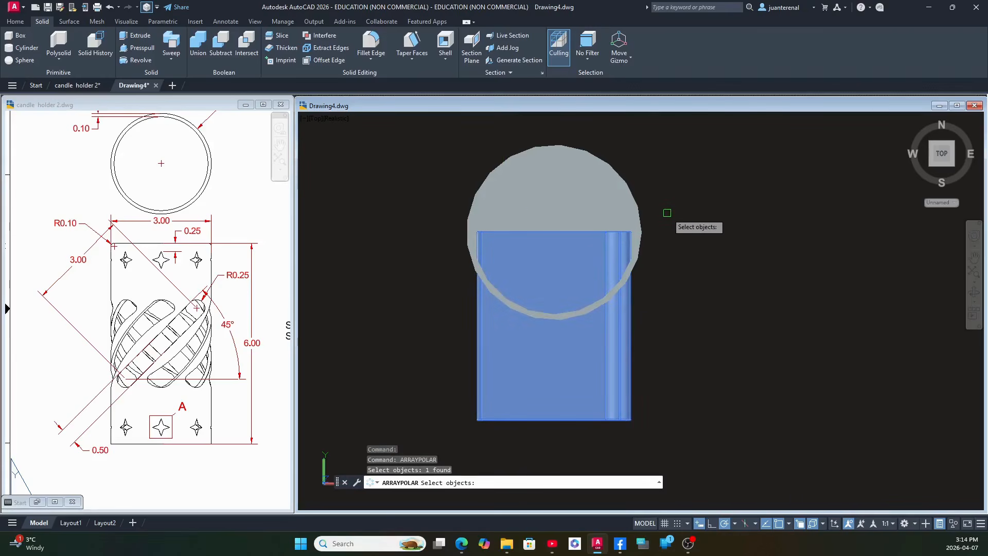
key(Return)
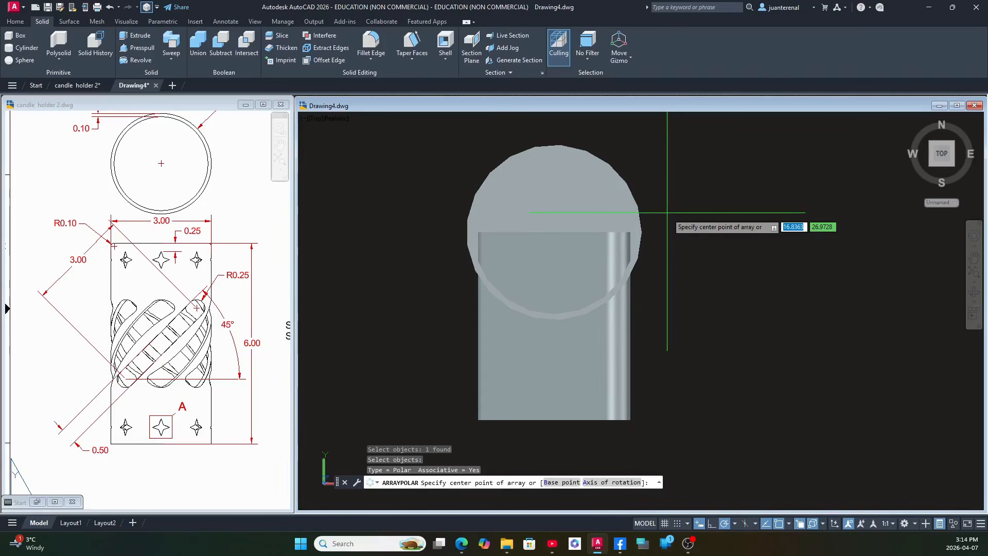
shift+right_click(669, 210)
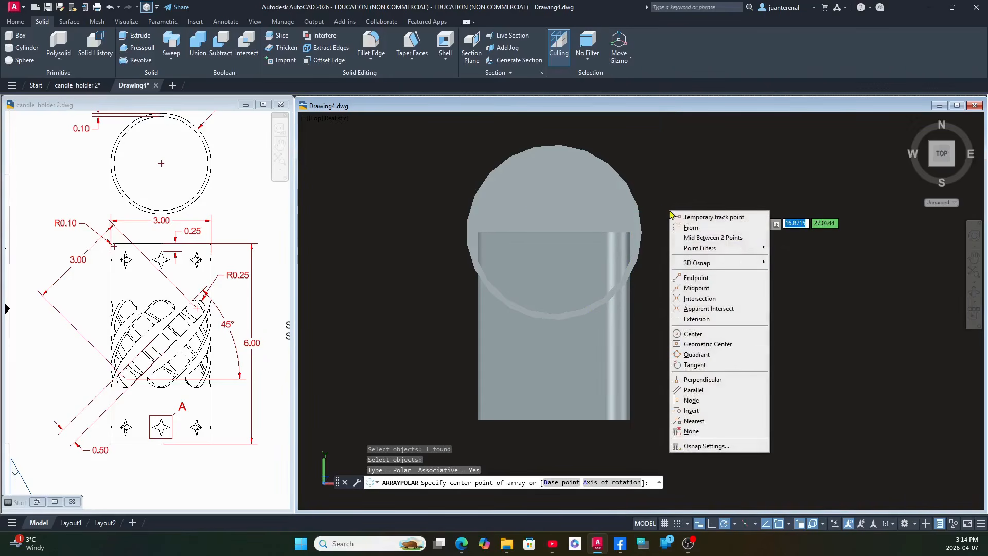
click(725, 336)
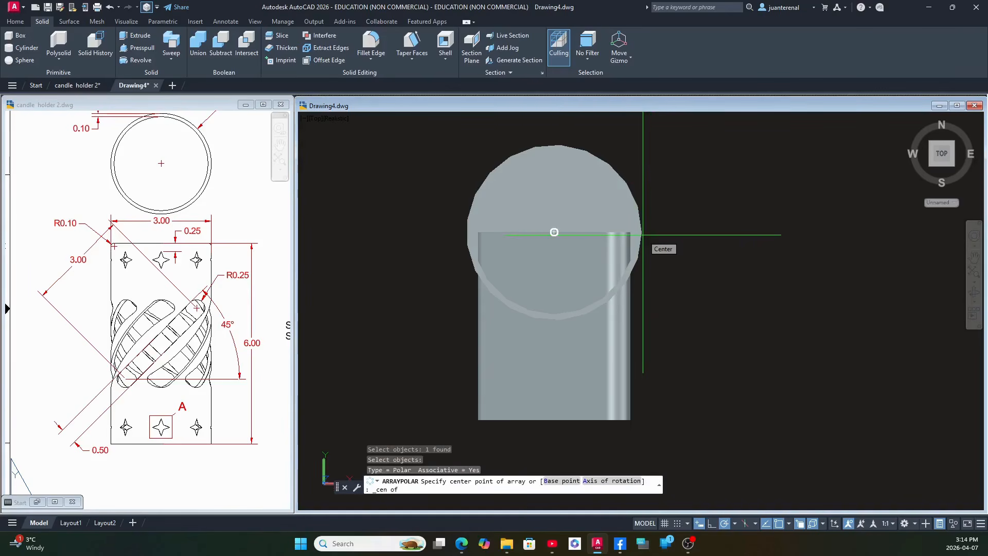
click(641, 235)
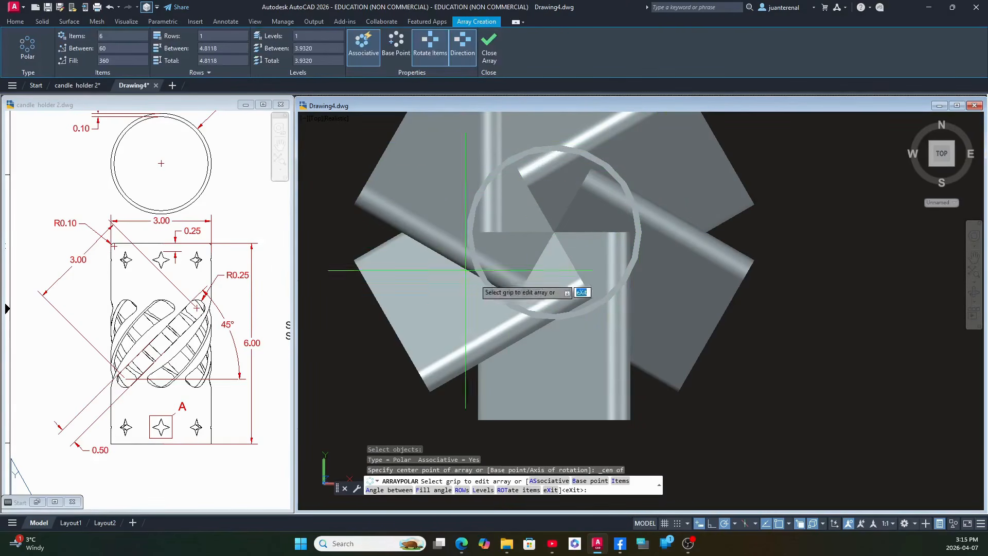
mouse_move(620, 266)
middle_down()
mouse_move(633, 298)
mouse_move(636, 269)
middle_up()
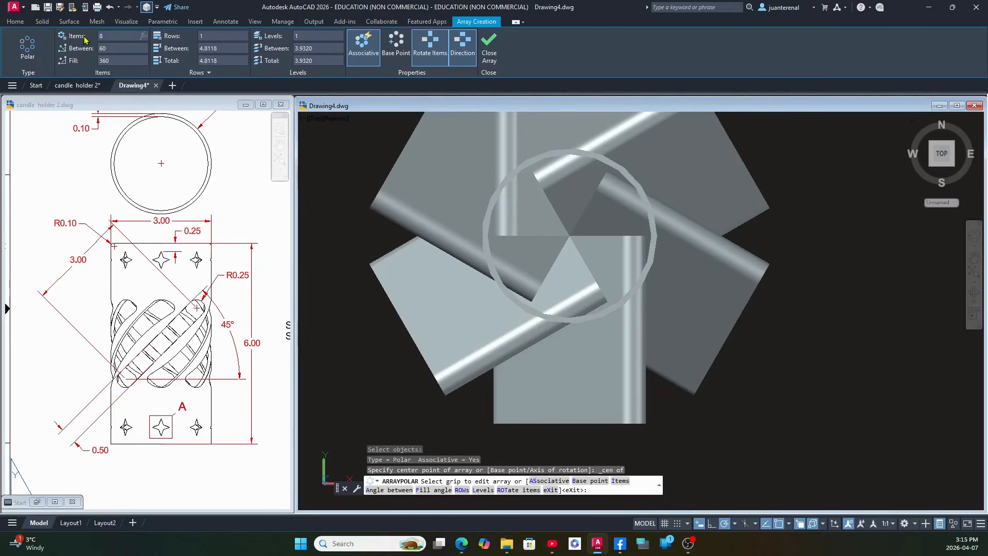
key(Return)
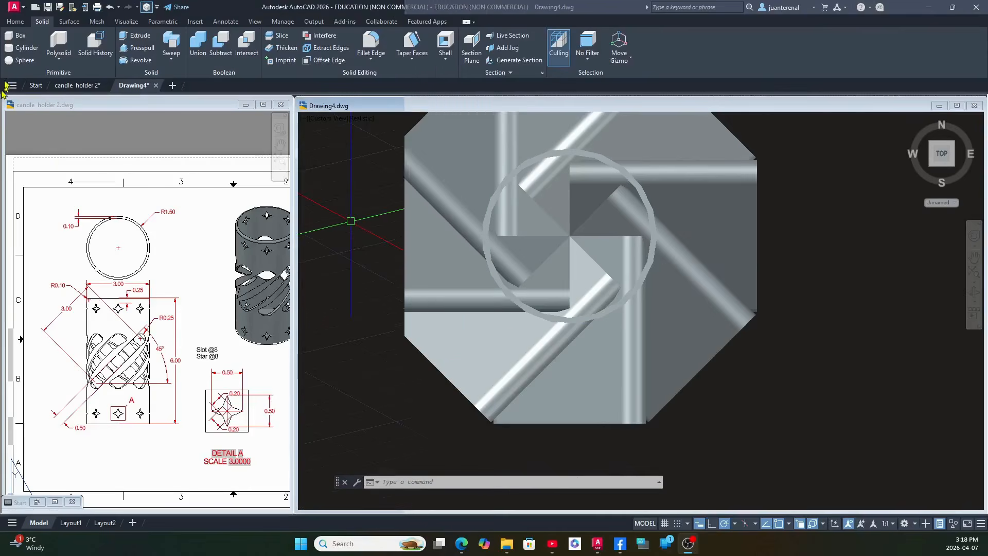
Explode the polar array into individual slot solids and check one of them from a tilted 3D view.
scroll(46, 388, up, 3)
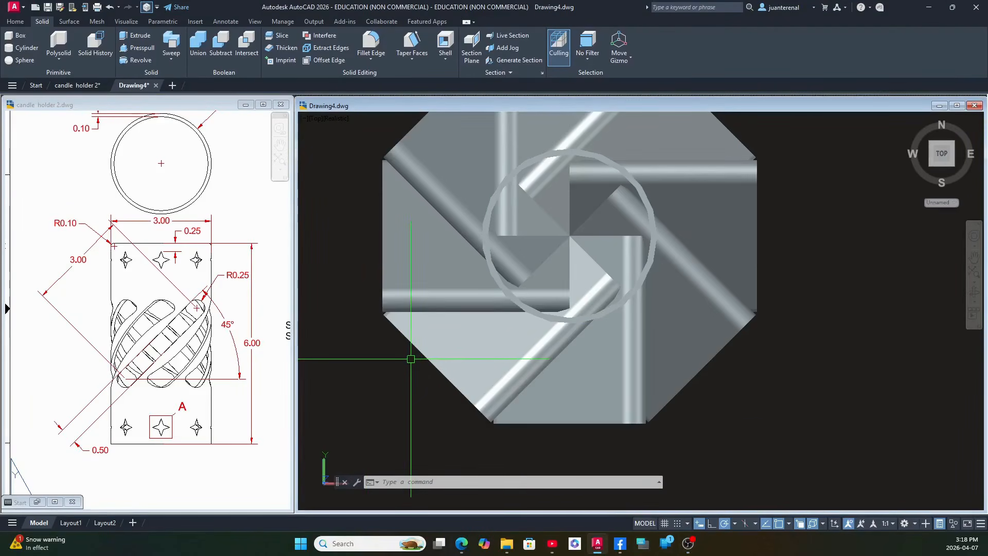
scroll(411, 358, down, 2)
click(425, 348)
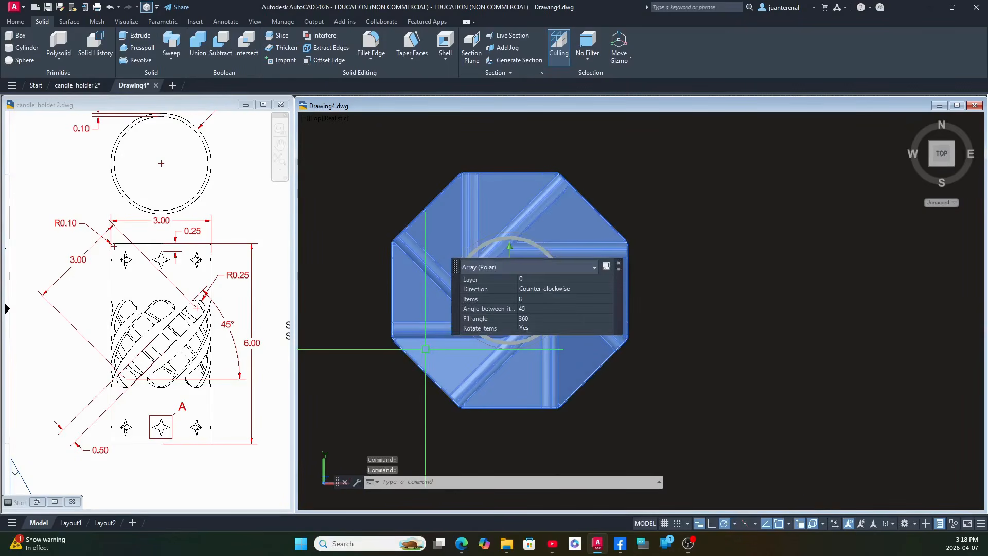
key(Escape)
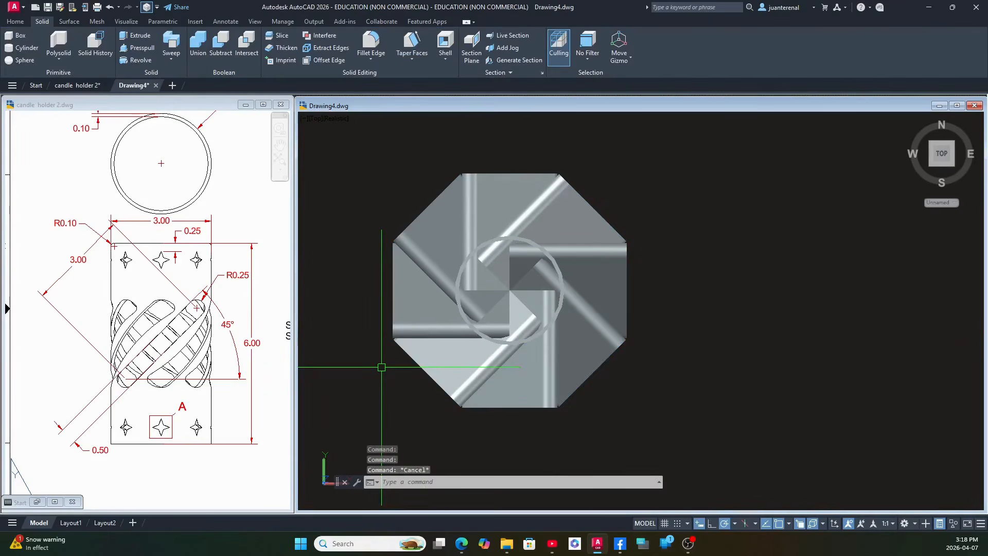
click(434, 365)
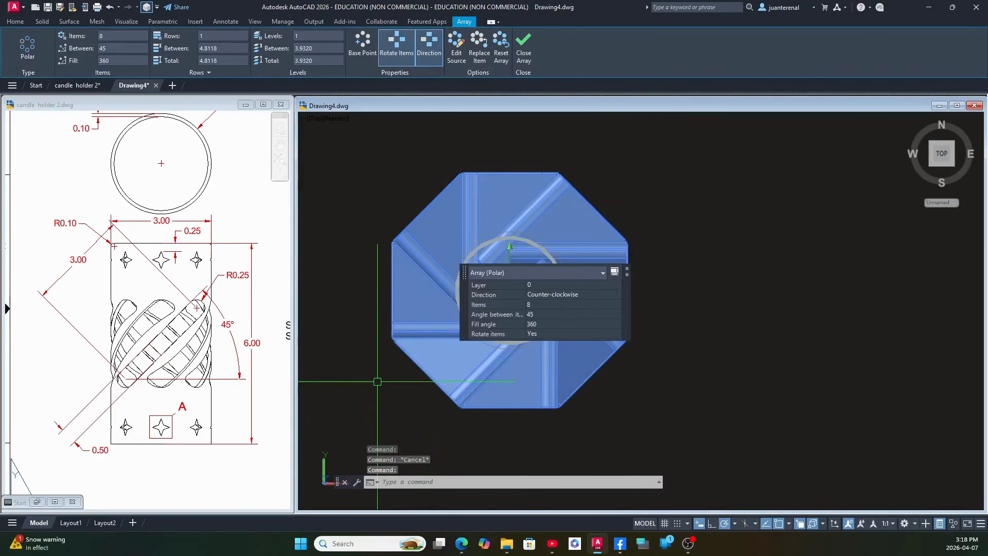
key(Escape)
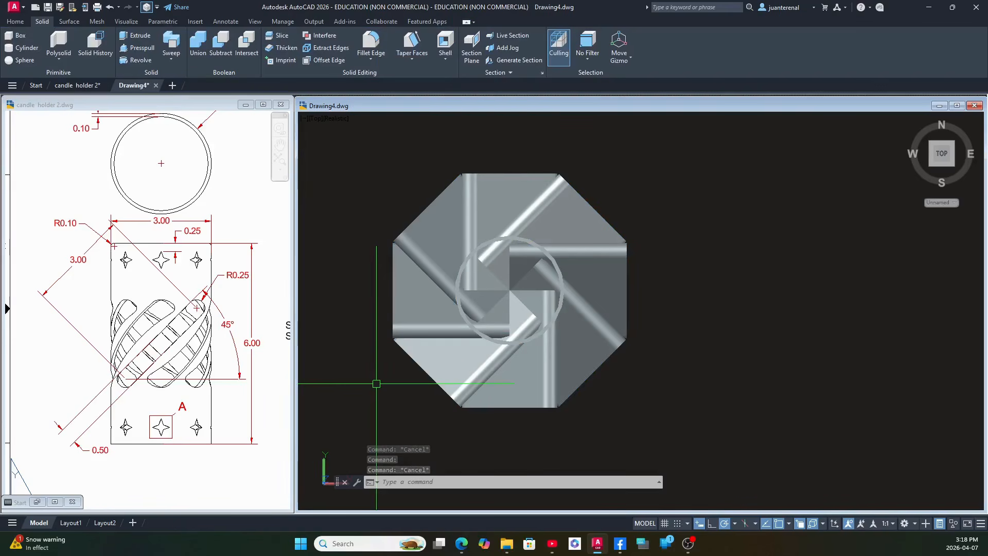
text(X)
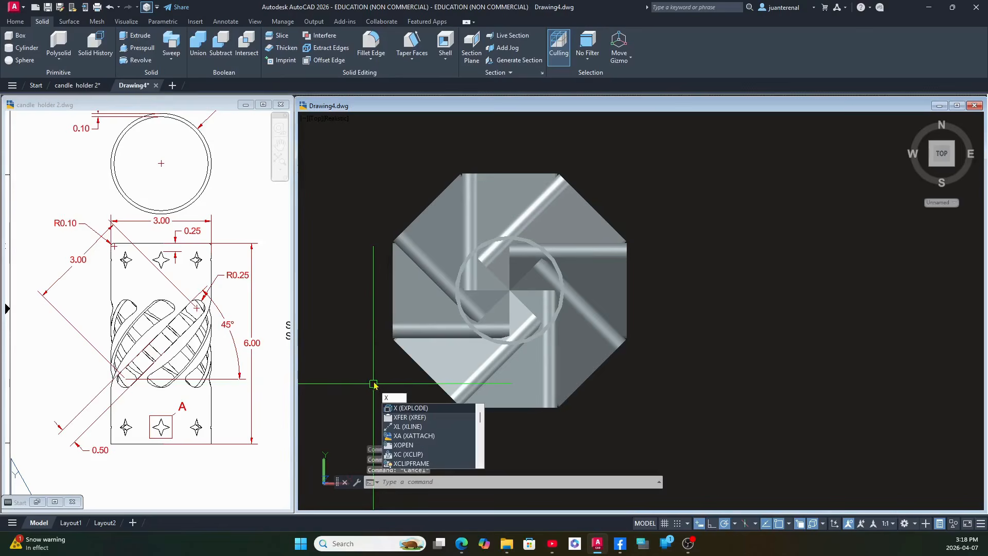
key(Return)
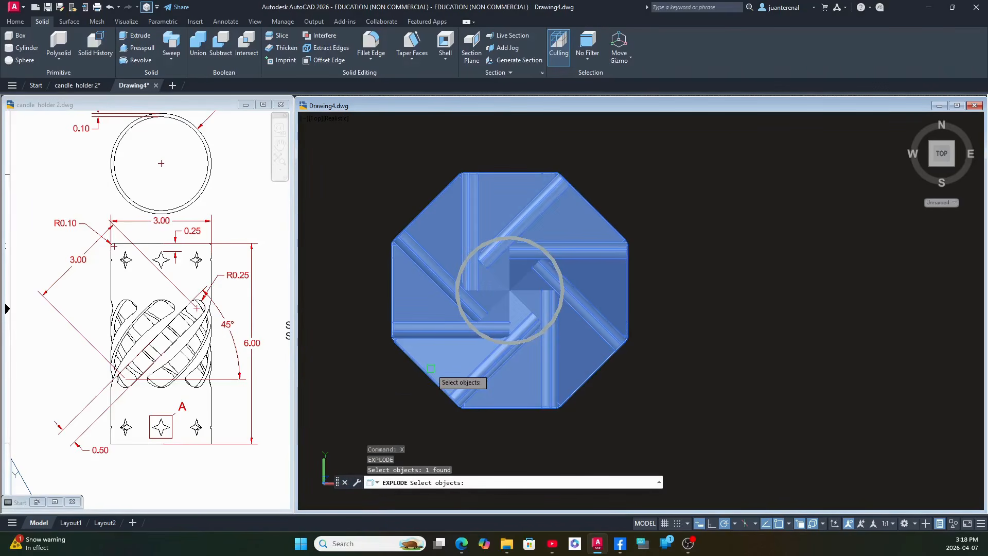
click(431, 369)
key(Return)
shift+middle_drag(410, 376, 408, 288)
click(408, 282)
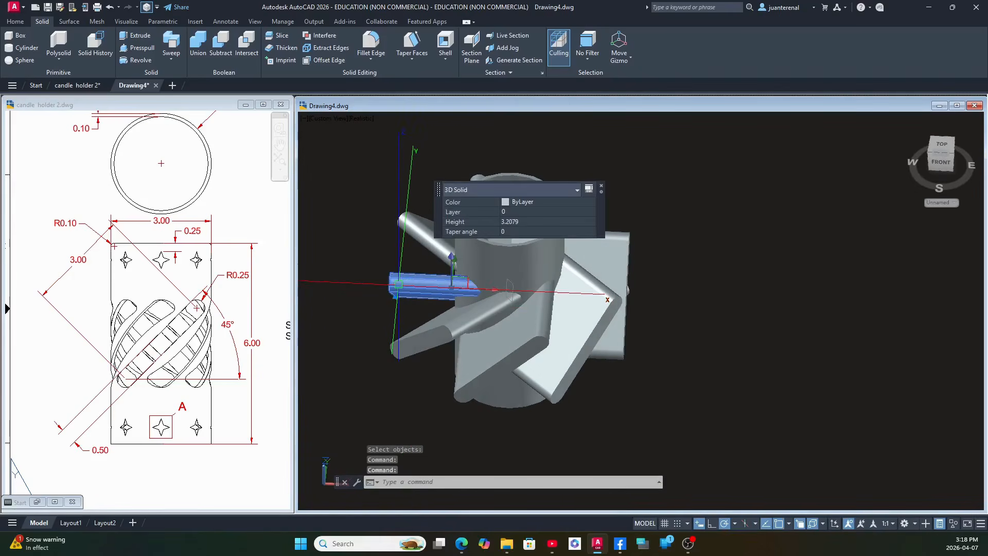
key(Escape)
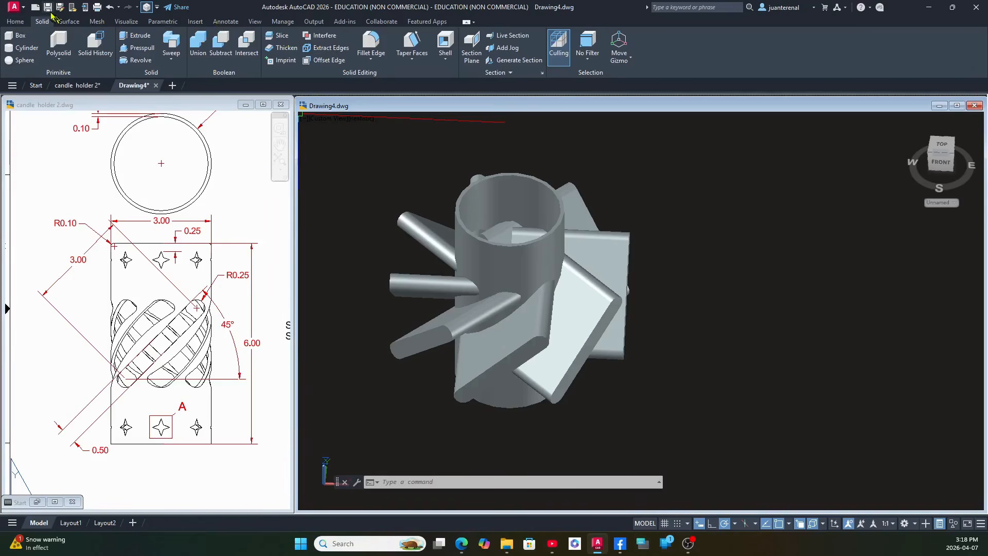
Subtract all eight slot solids from the hollow cylinder to cut the angled slots through its wall.
click(20, 22)
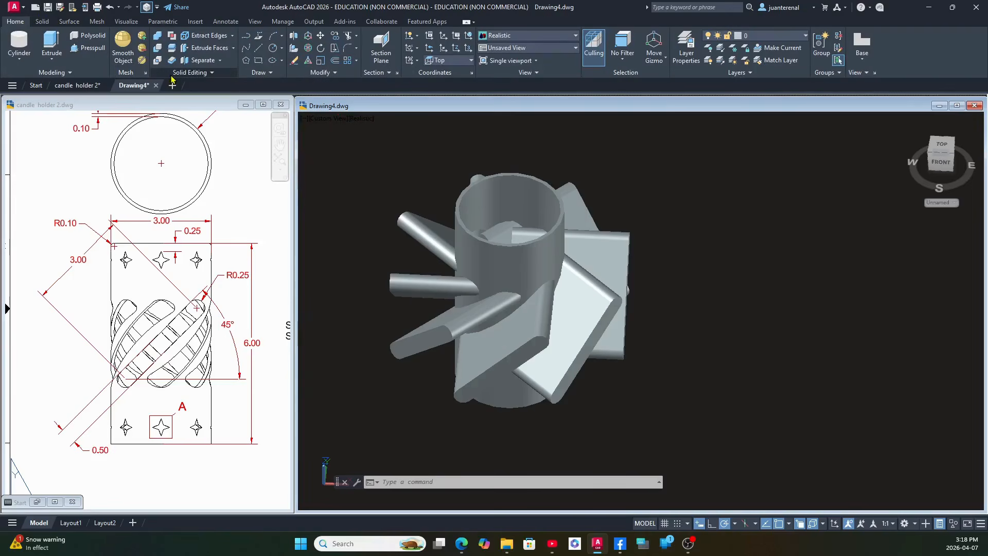
click(157, 48)
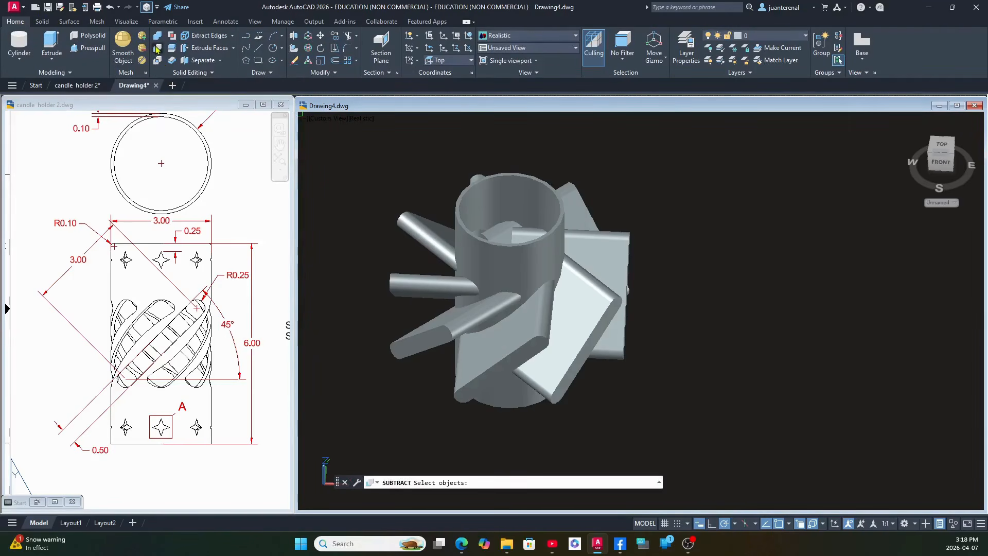
click(503, 176)
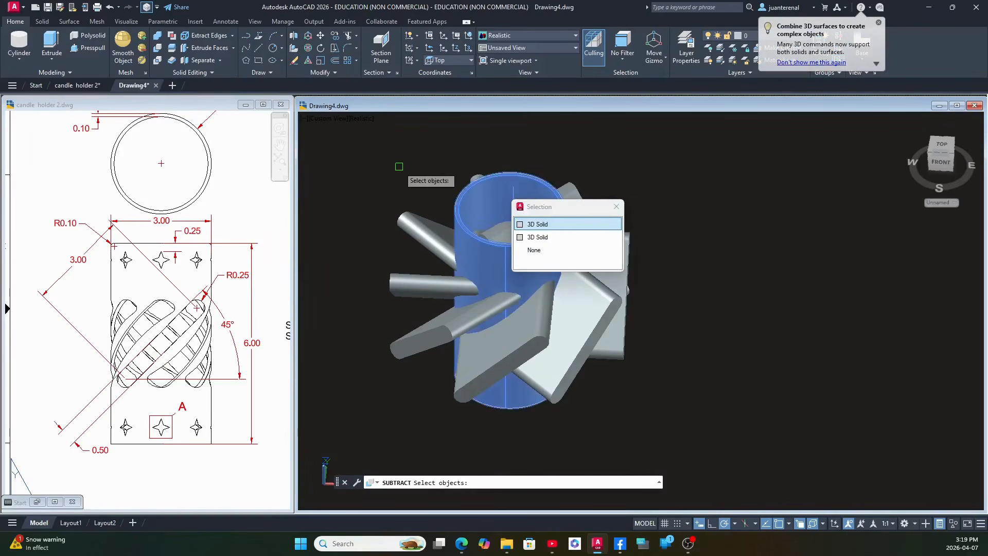
key(Return)
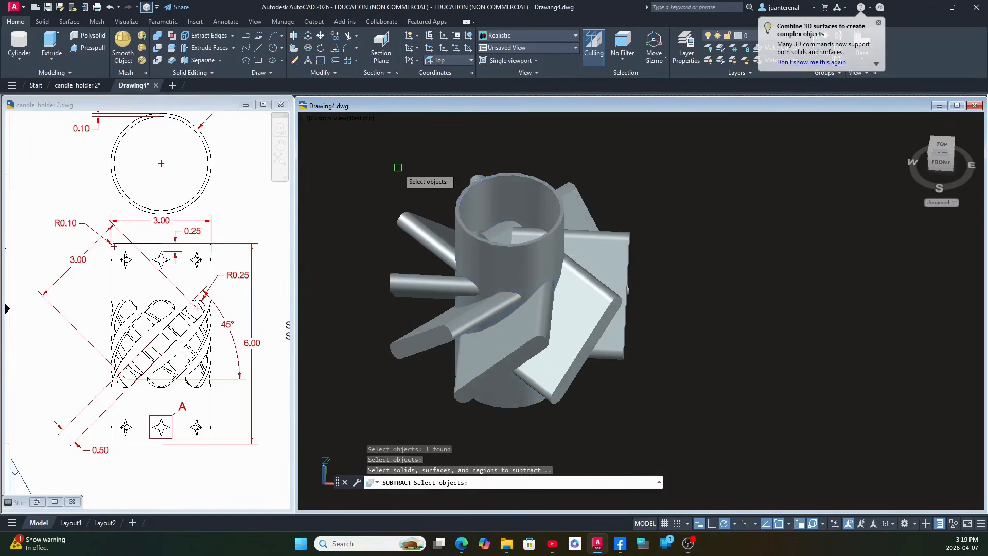
click(420, 220)
click(423, 288)
click(433, 326)
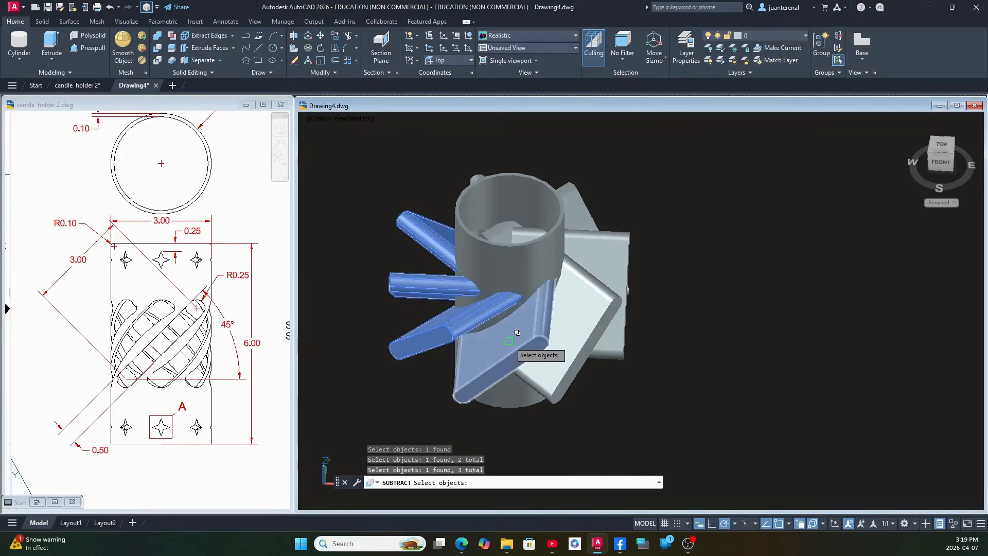
click(514, 336)
click(575, 304)
click(597, 259)
click(590, 220)
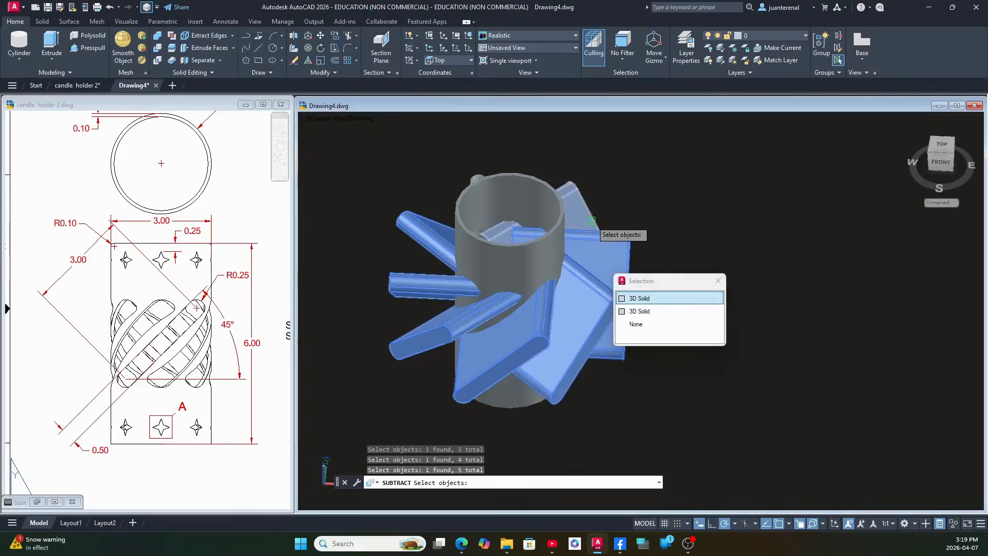
shift+middle_drag(608, 202, 564, 216)
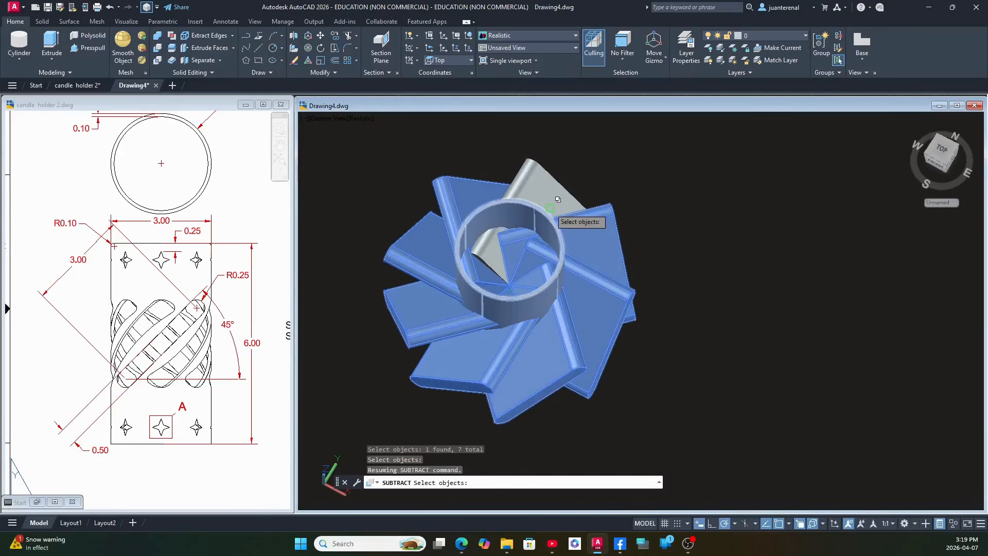
click(561, 177)
key(Return)
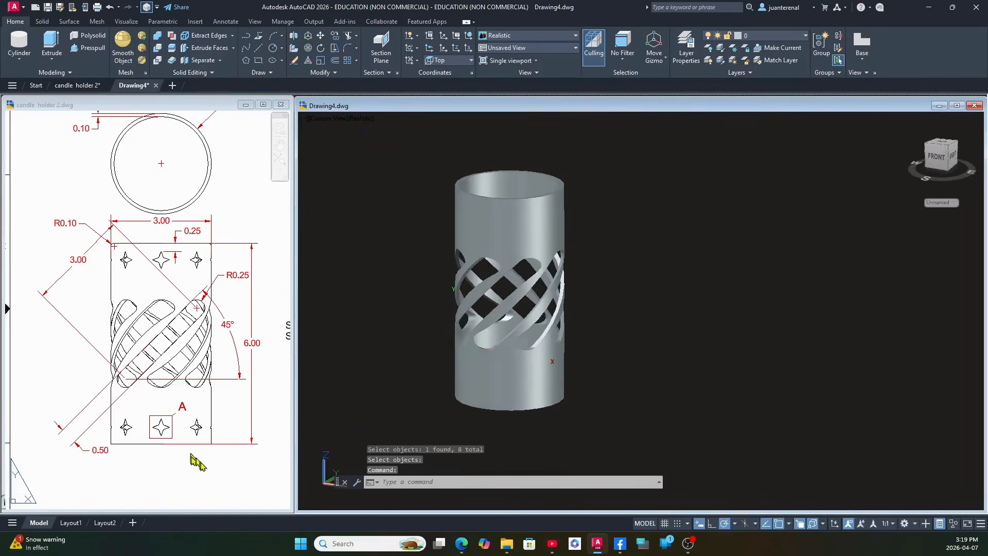
Examine the star cut-outs, their detail A and their offset from the rim in the candle holder 2 reference drawing and its model.
click(201, 441)
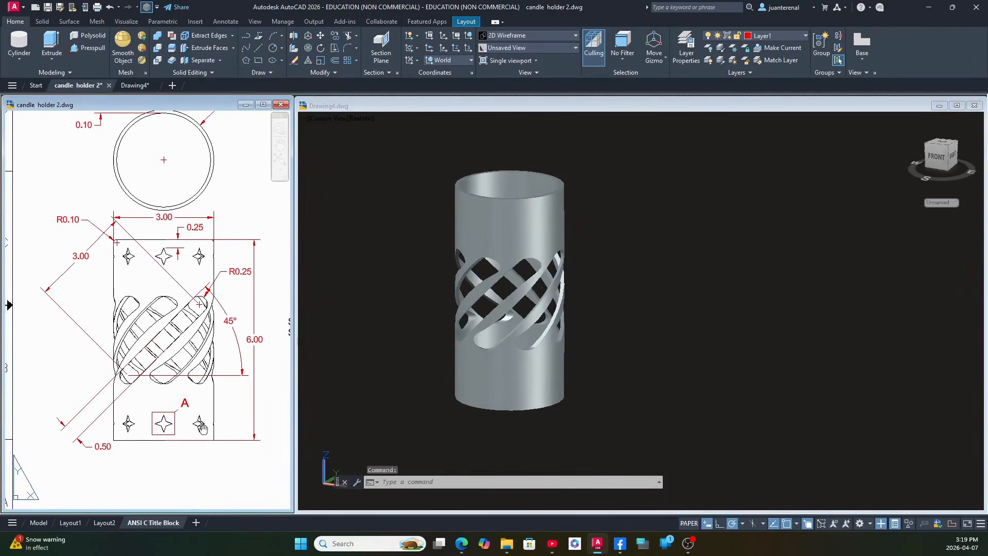
scroll(166, 453, up, 5)
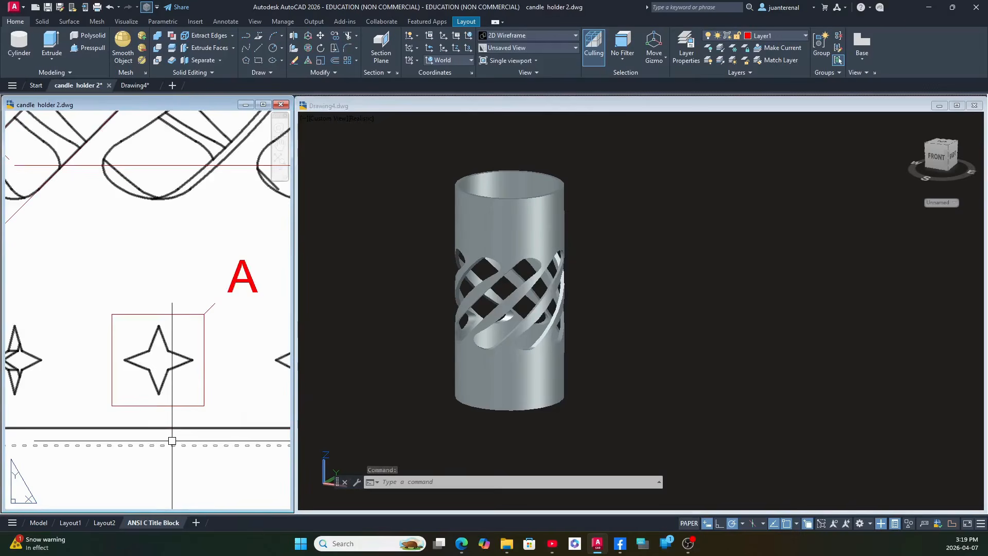
scroll(172, 441, down, 2)
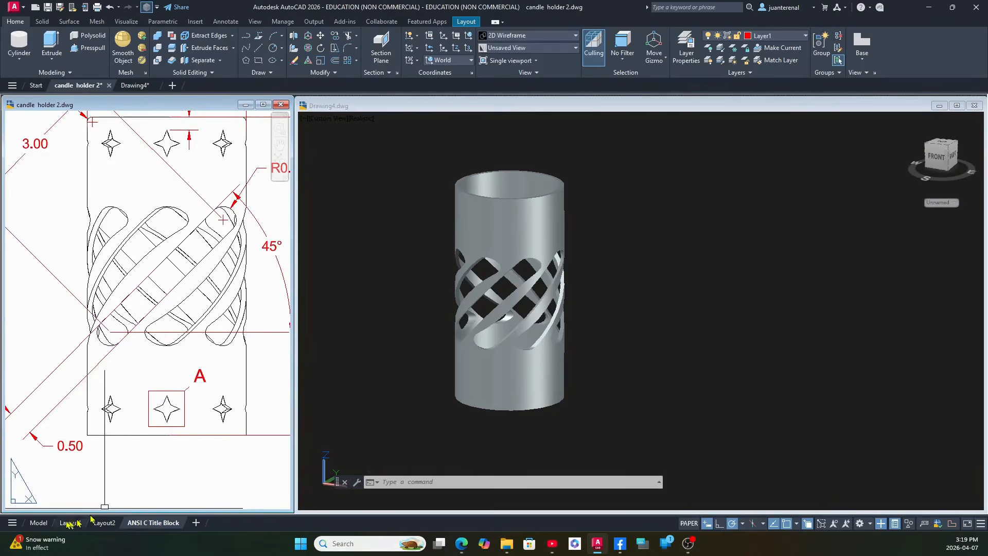
click(39, 522)
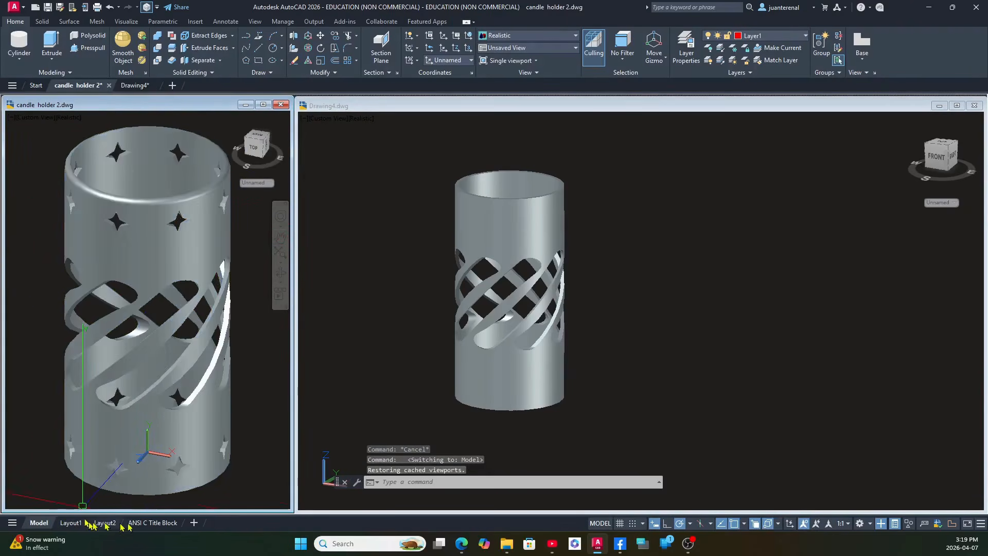
click(148, 523)
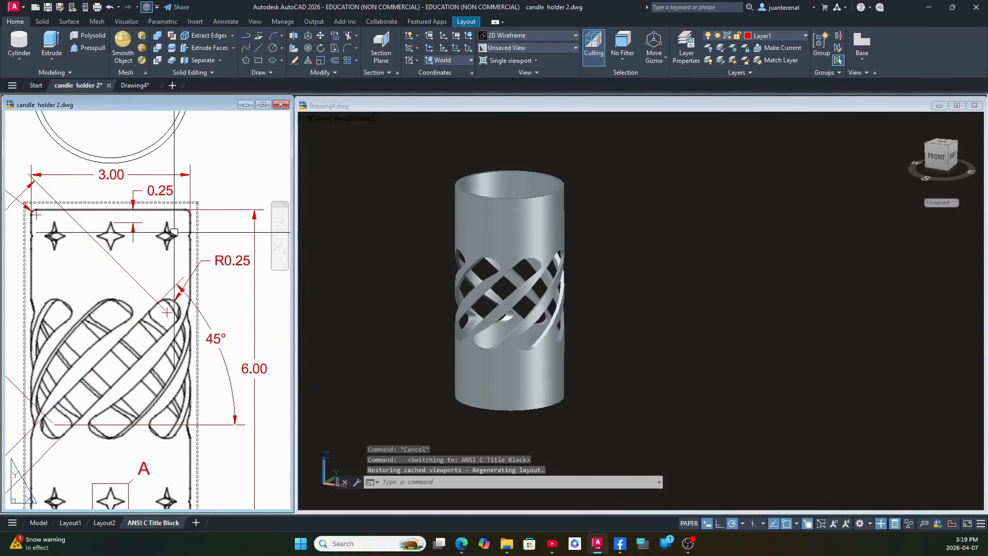
middle_drag(149, 477, 190, 491)
scroll(190, 405, down, 2)
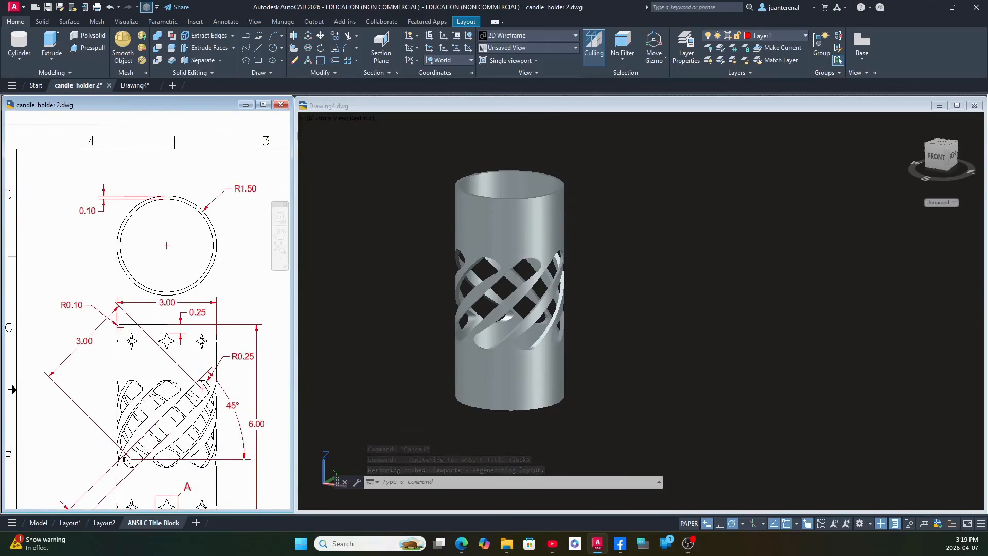
scroll(182, 346, up, 2)
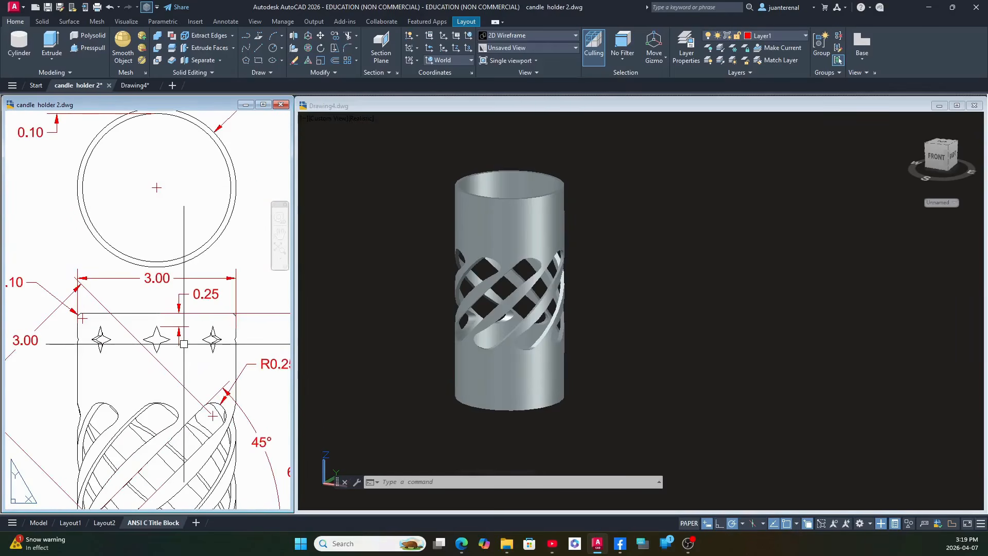
Return to Drawing4 and set the slotted cylinder to the Front view.
click(617, 293)
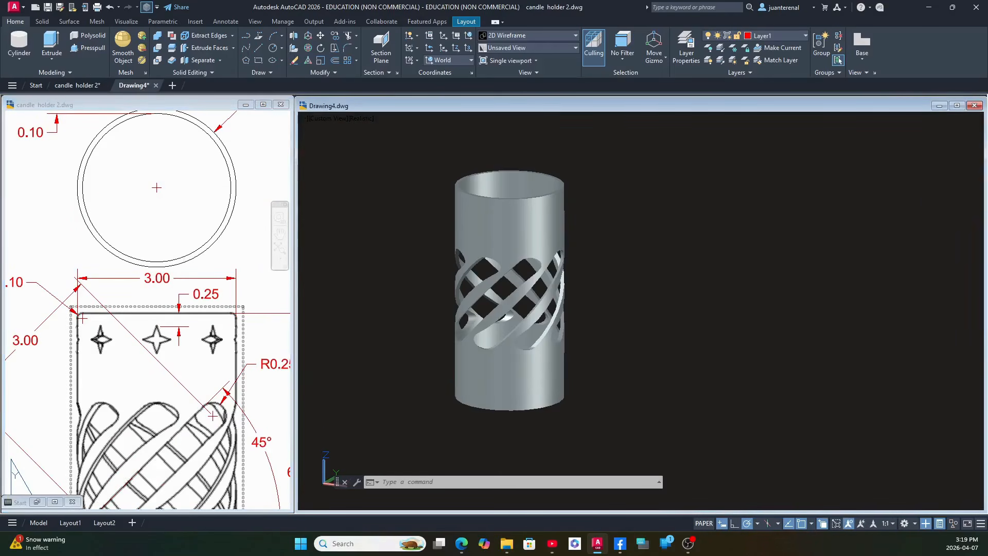
click(337, 125)
click(387, 190)
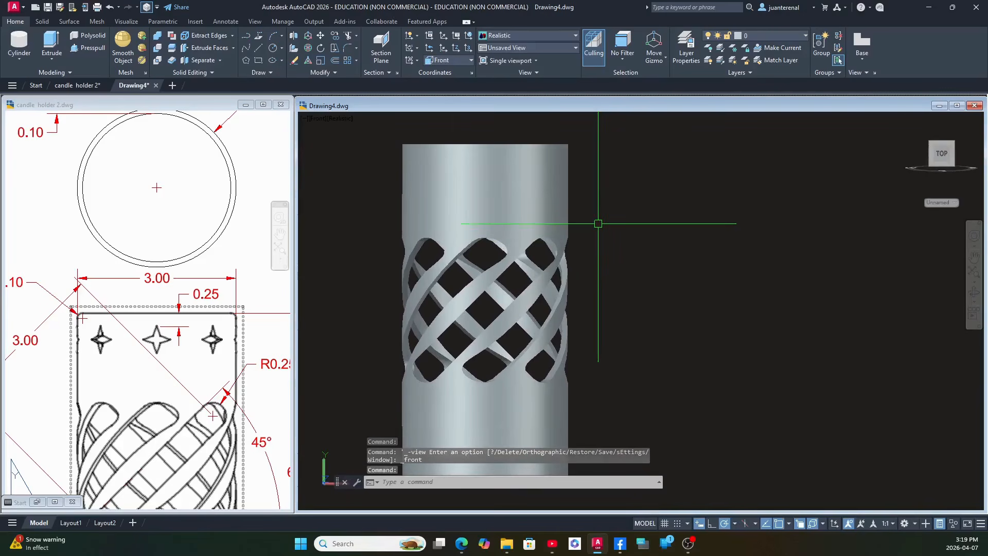
Create a new layer named Layer1 with the index color red and make it the current layer.
click(686, 46)
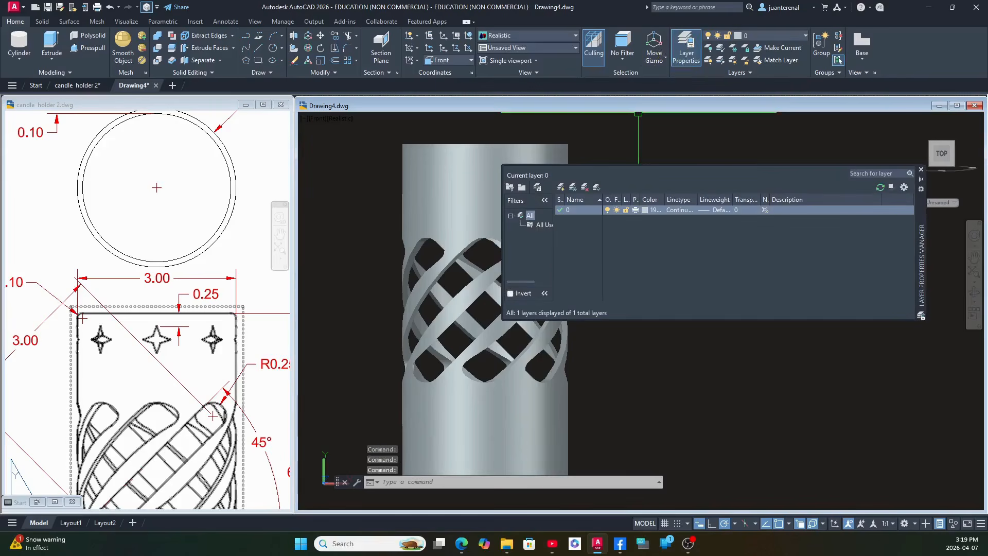
click(562, 188)
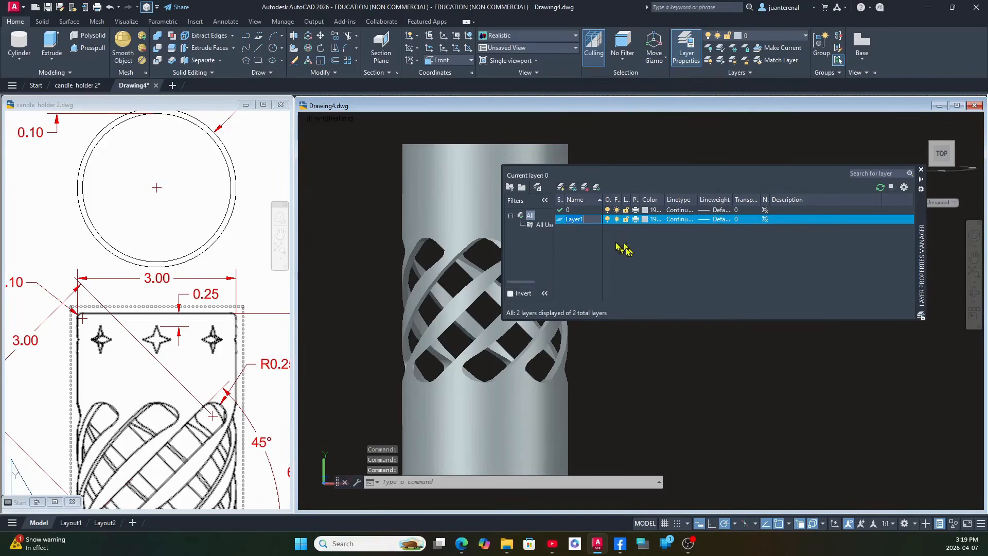
key(Return)
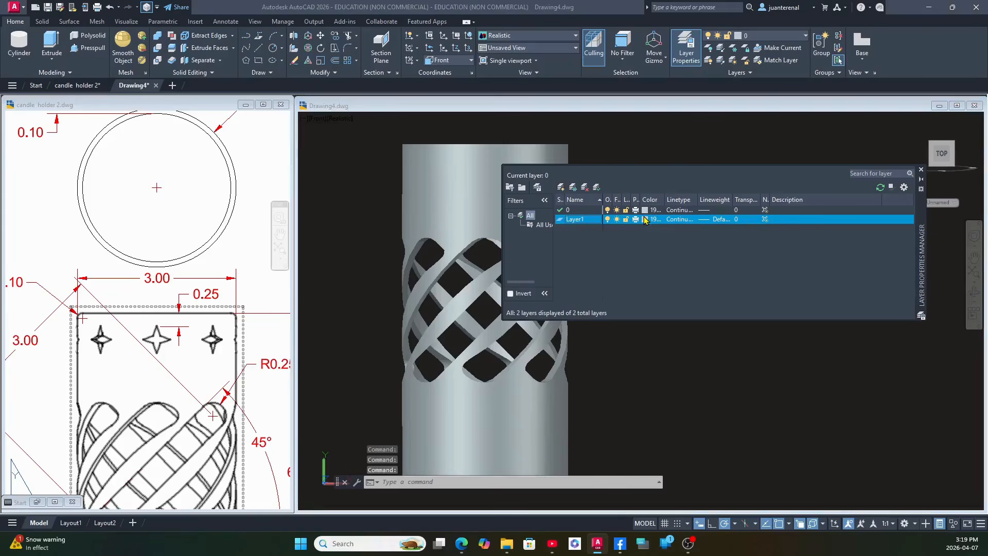
click(645, 220)
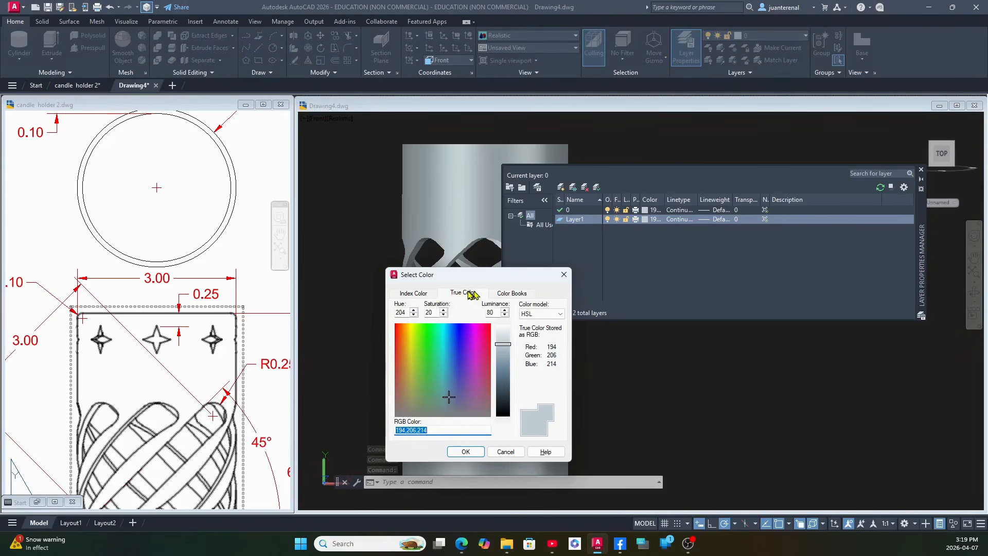
click(419, 296)
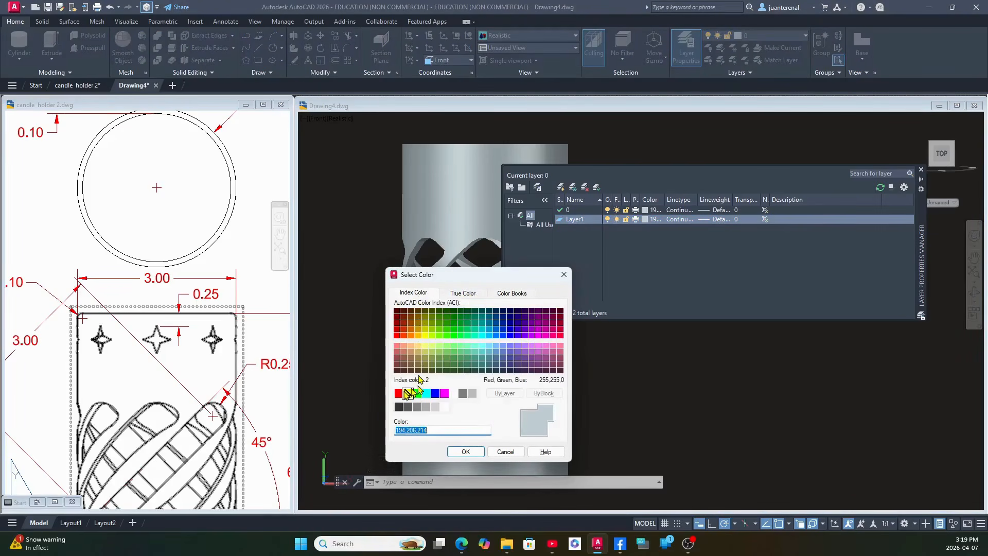
click(399, 394)
click(465, 452)
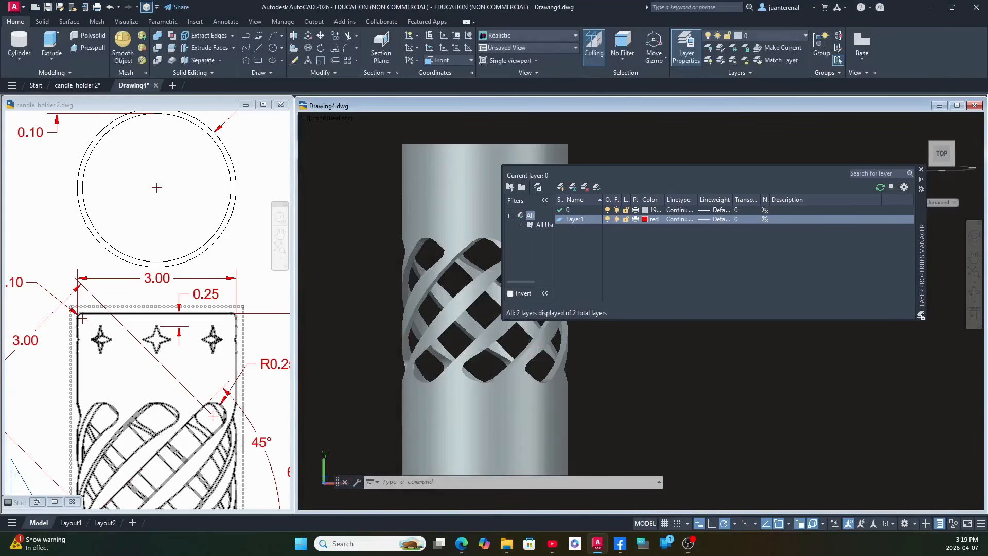
click(922, 170)
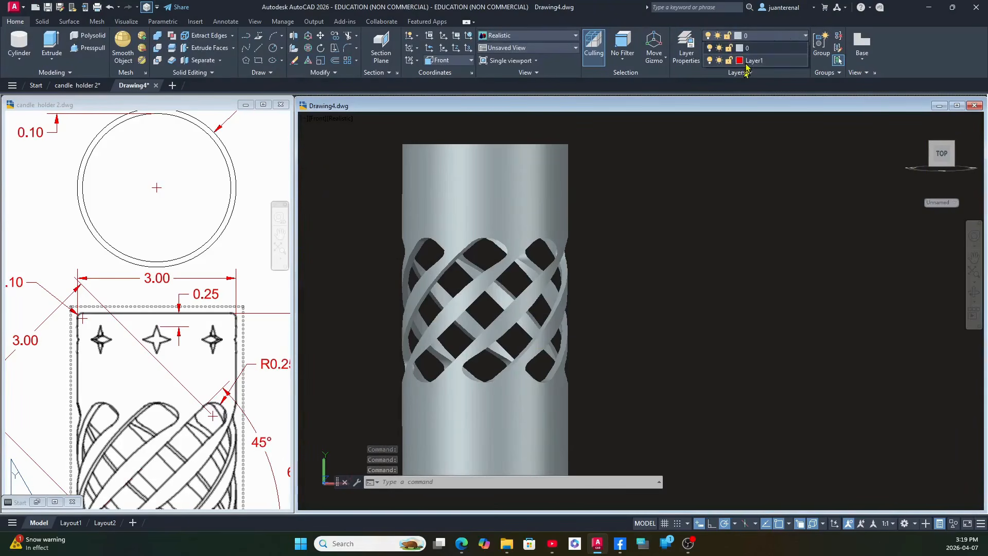
click(679, 211)
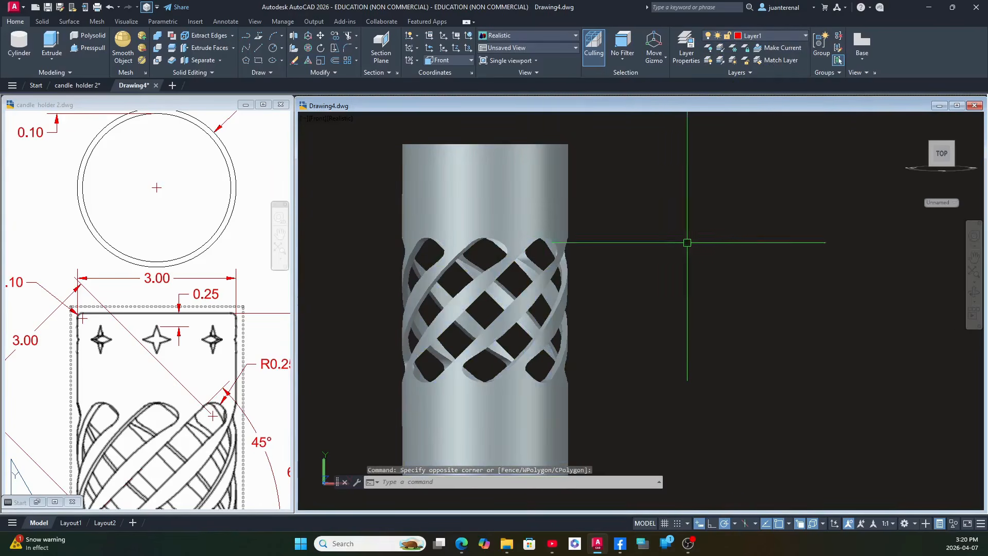
Draw a 0.25 vertical line straight down from the front quadrant of the cylinder's top edge.
text(l)
key(Return)
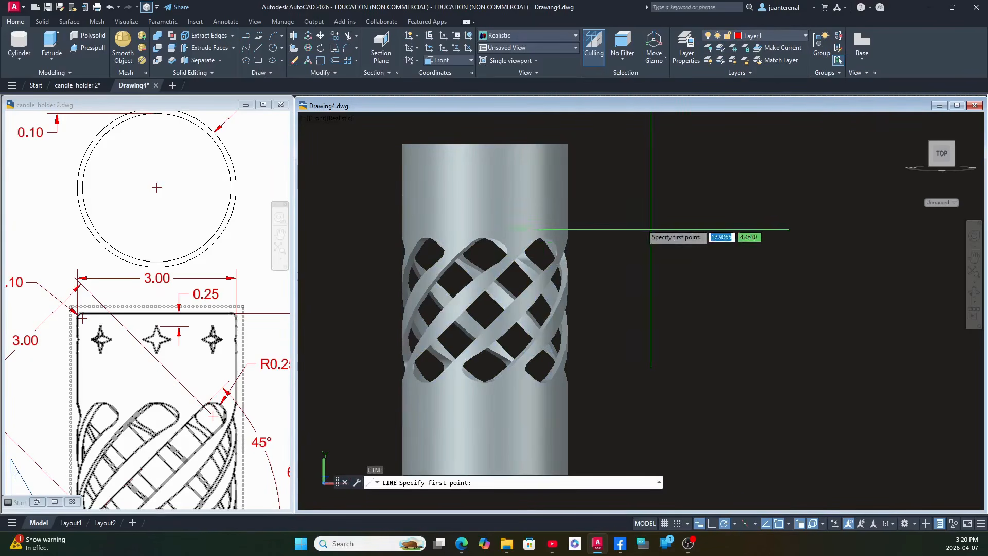
shift+right_click(597, 194)
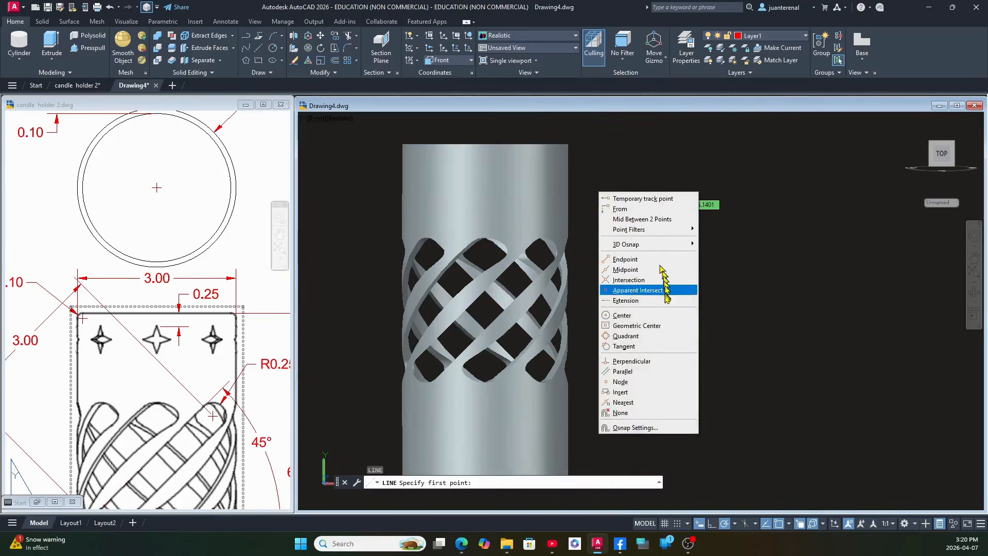
click(648, 335)
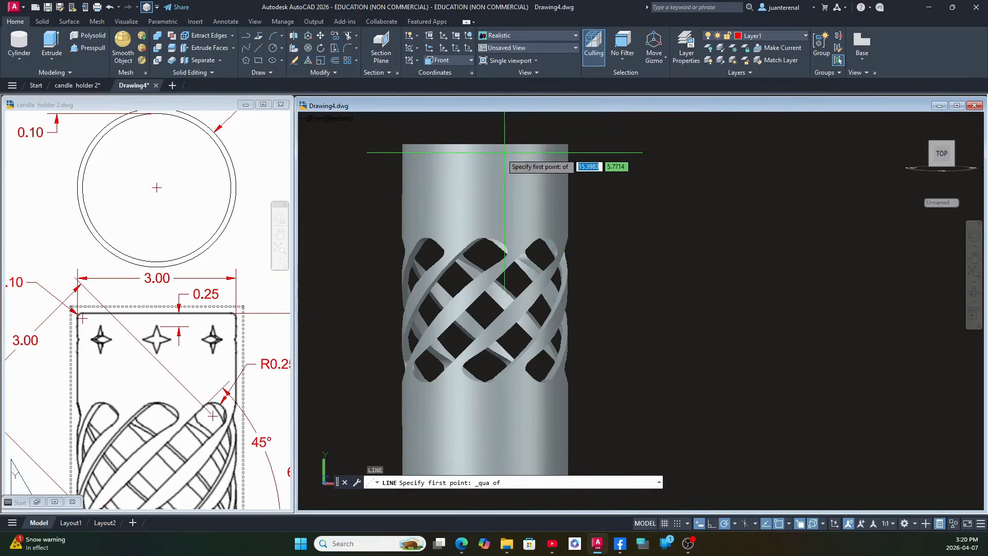
click(485, 144)
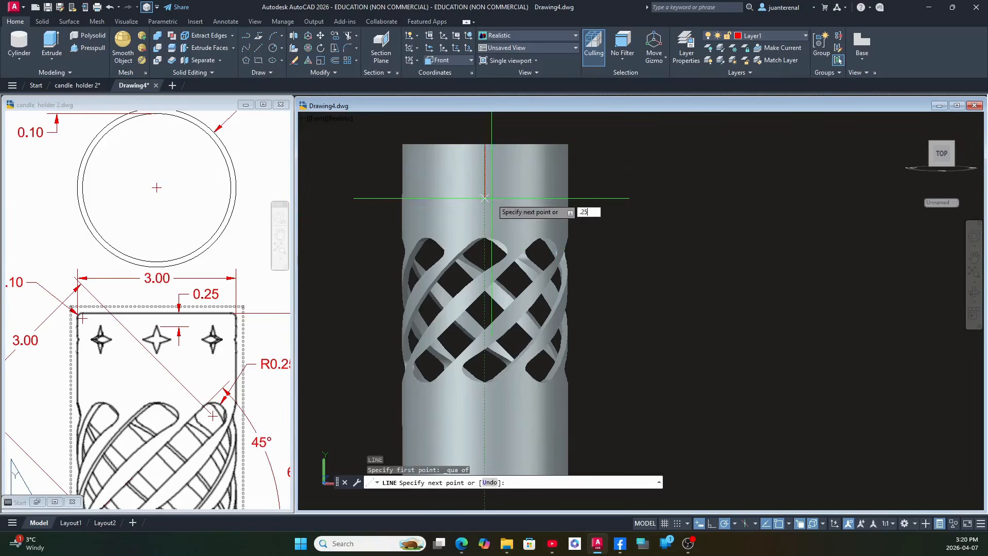
text(.25)
key(Return)
right_click(604, 192)
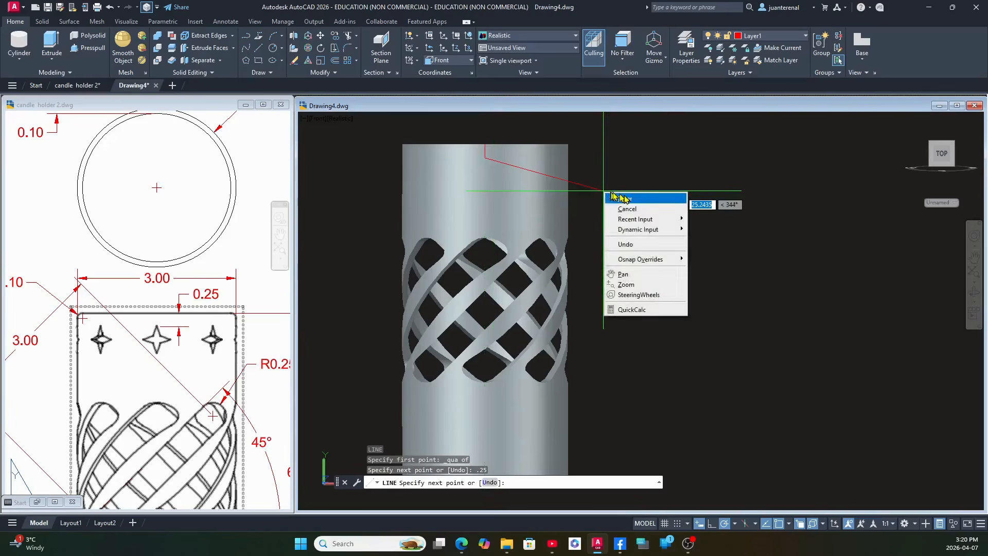
click(618, 198)
Try to draw a 0.25 vertical line upward from the front quadrant of the cylinder's bottom edge.
scroll(586, 178, down, 2)
right_click(596, 186)
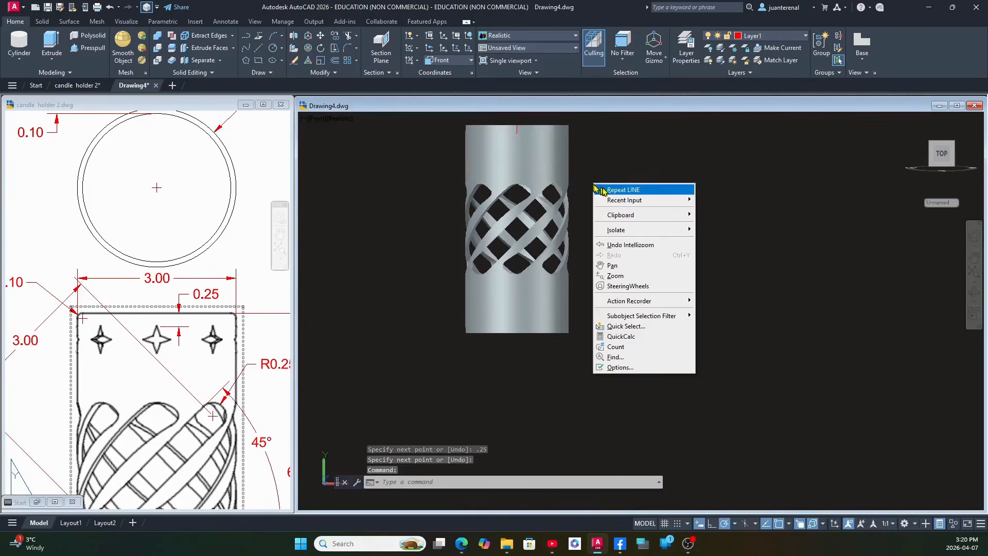
click(612, 191)
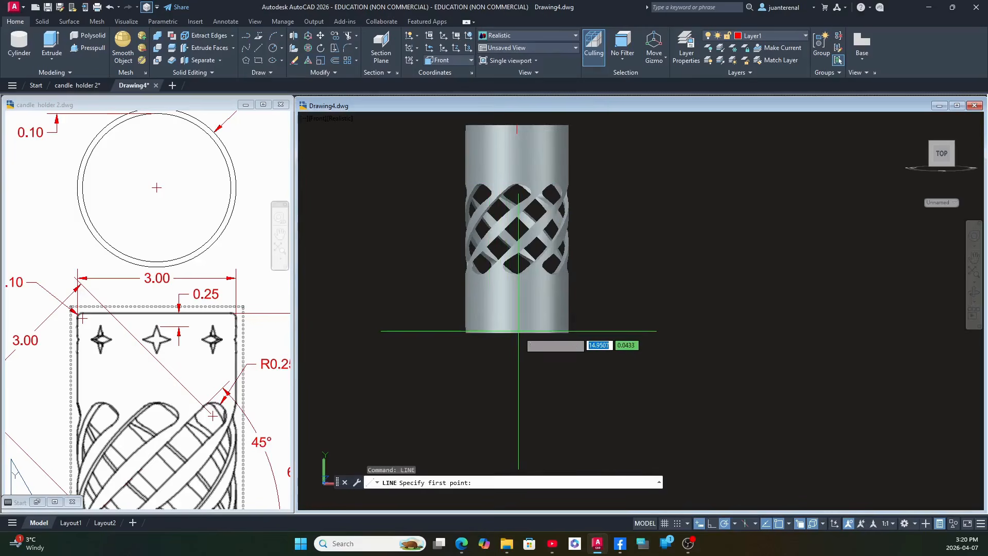
shift+right_click(518, 331)
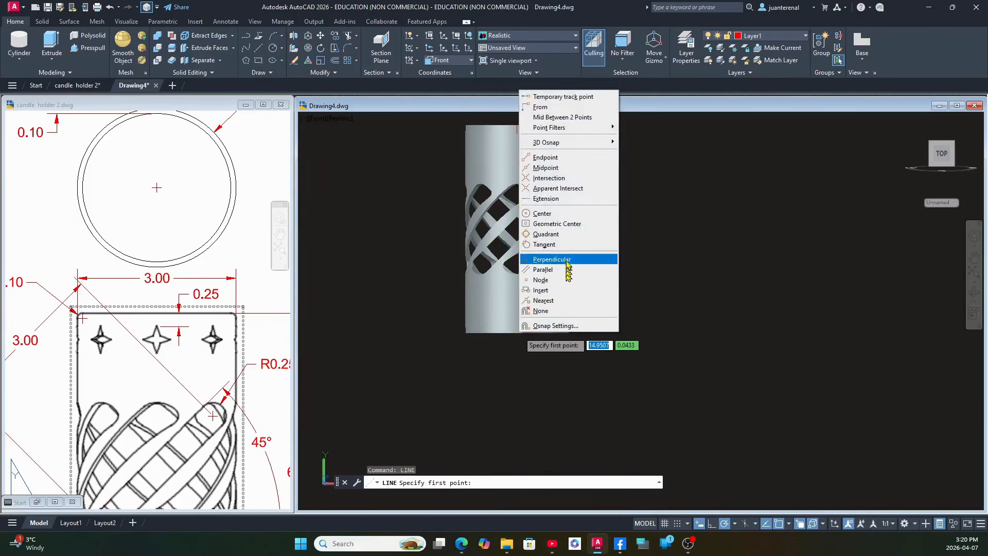
click(568, 234)
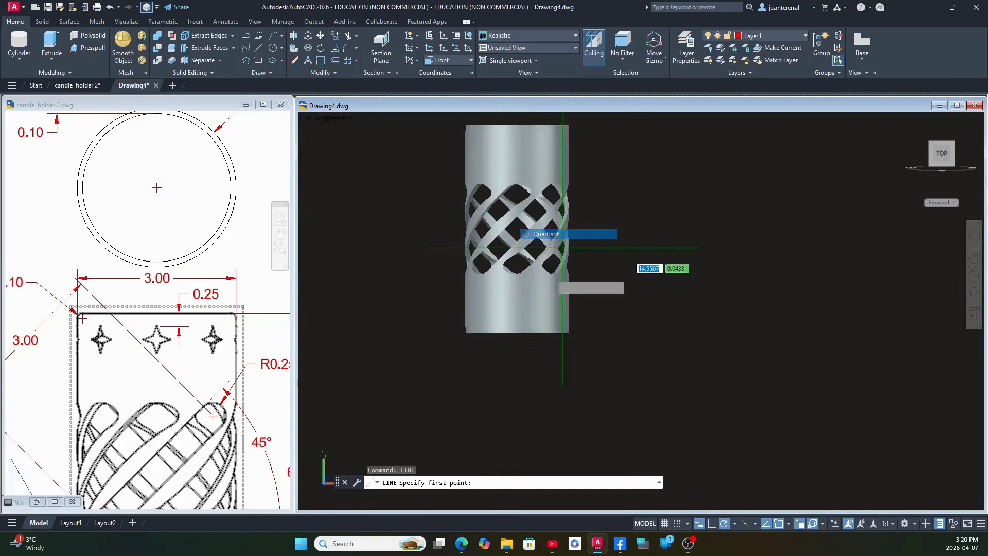
click(514, 335)
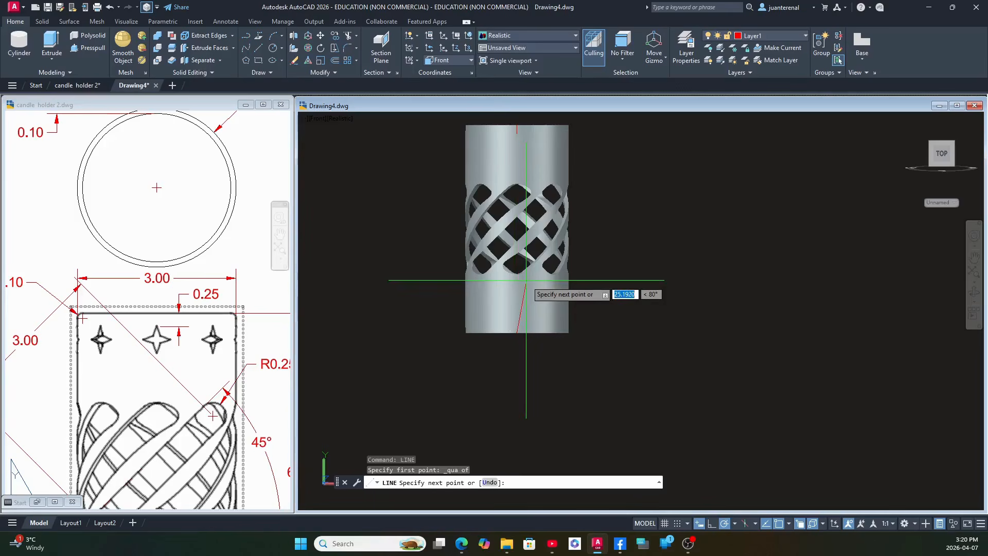
text(.25)
key(Return)
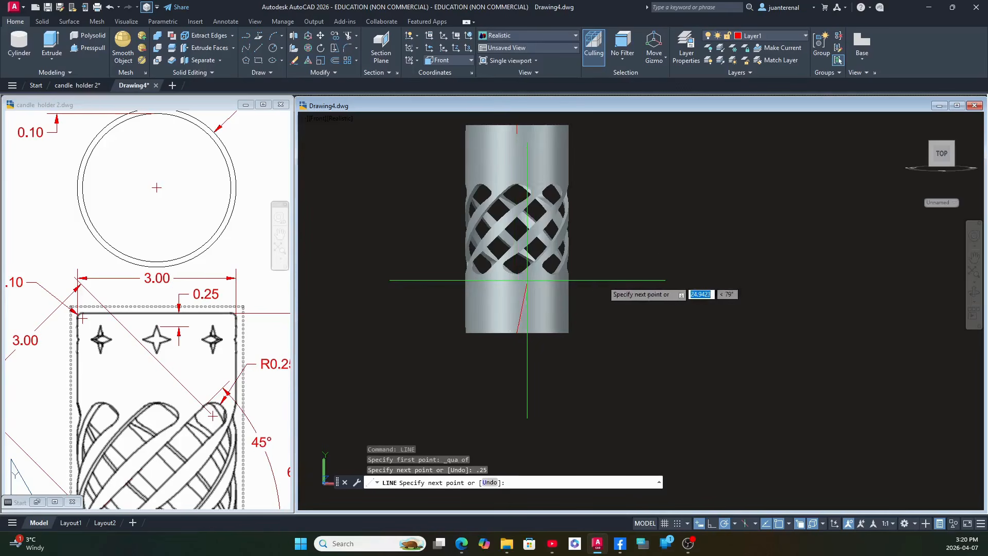
right_click(630, 284)
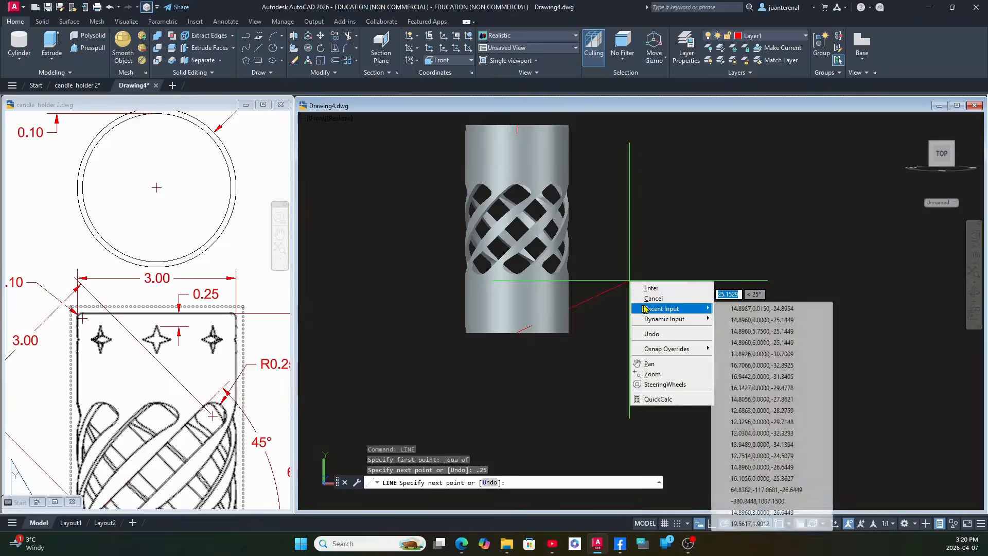
click(651, 288)
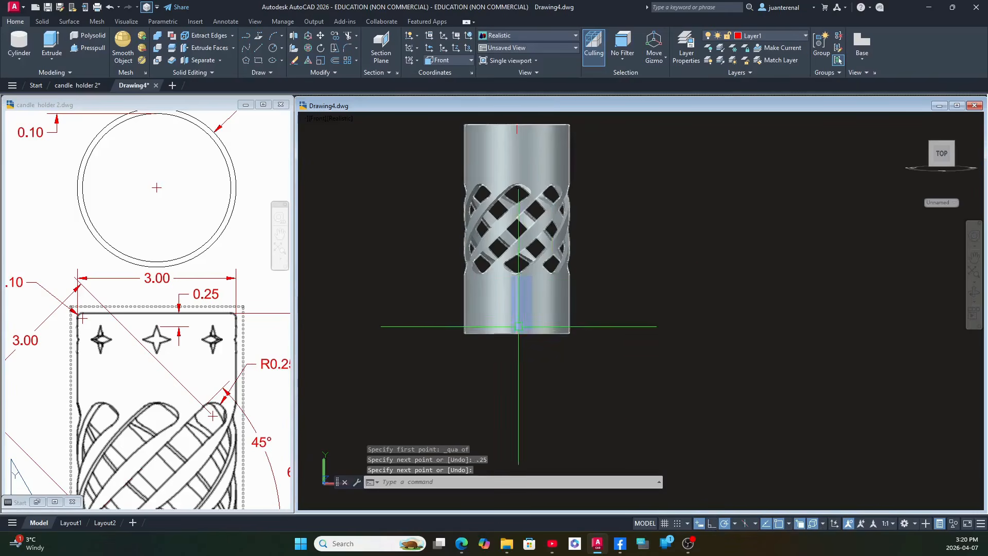
Turn on Ortho mode and erase the misdirected 0.25 line at the cylinder's bottom edge.
scroll(520, 334, up, 5)
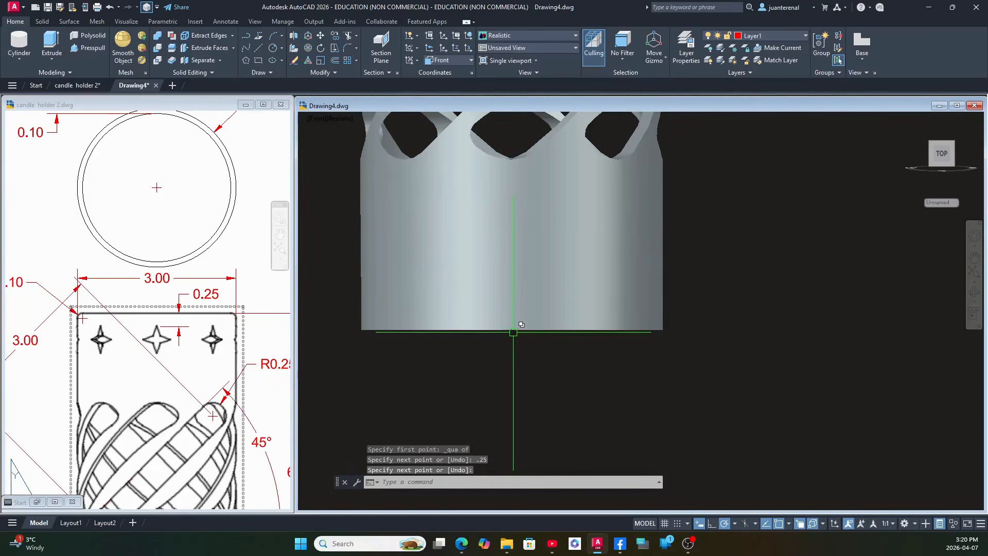
click(713, 524)
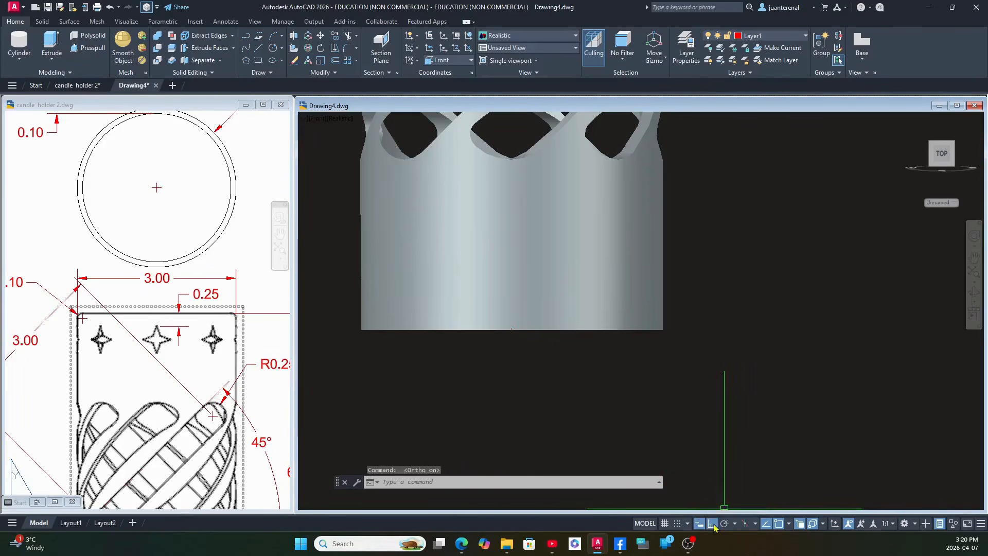
click(514, 331)
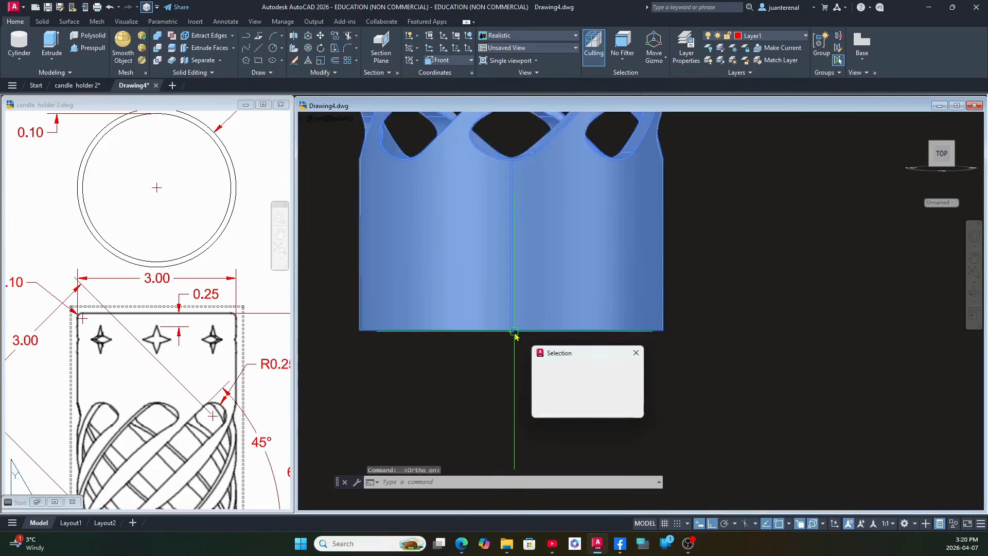
click(560, 380)
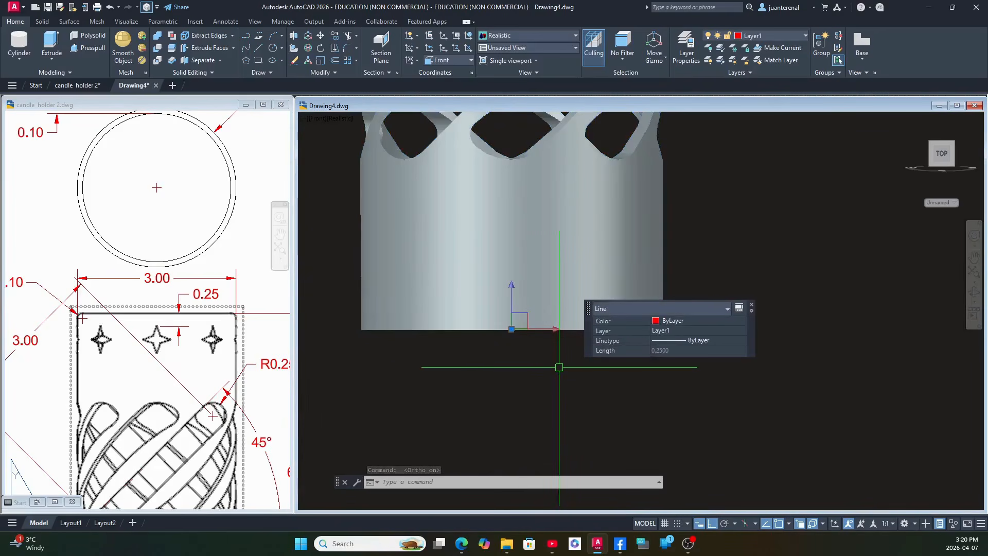
key(Delete)
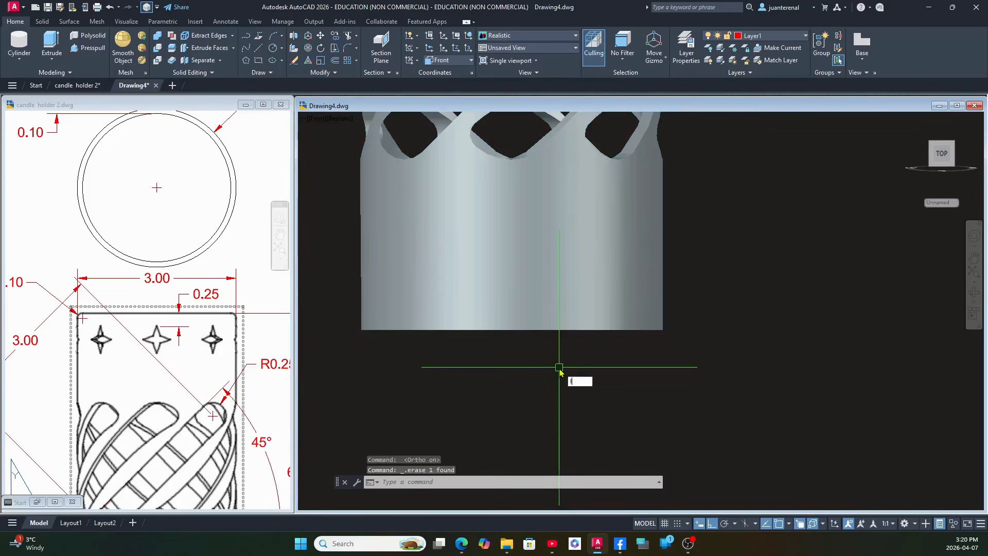
Try to draw a 0.25 vertical line upward from the front quadrant of the cylinder's bottom edge in the Front view.
text(l)
key(Return)
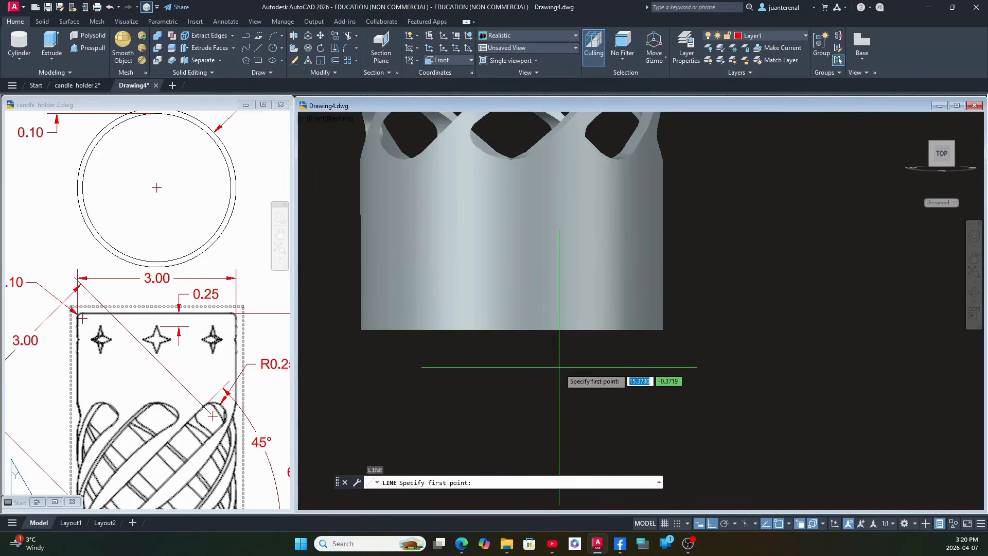
shift+right_click(559, 367)
click(587, 267)
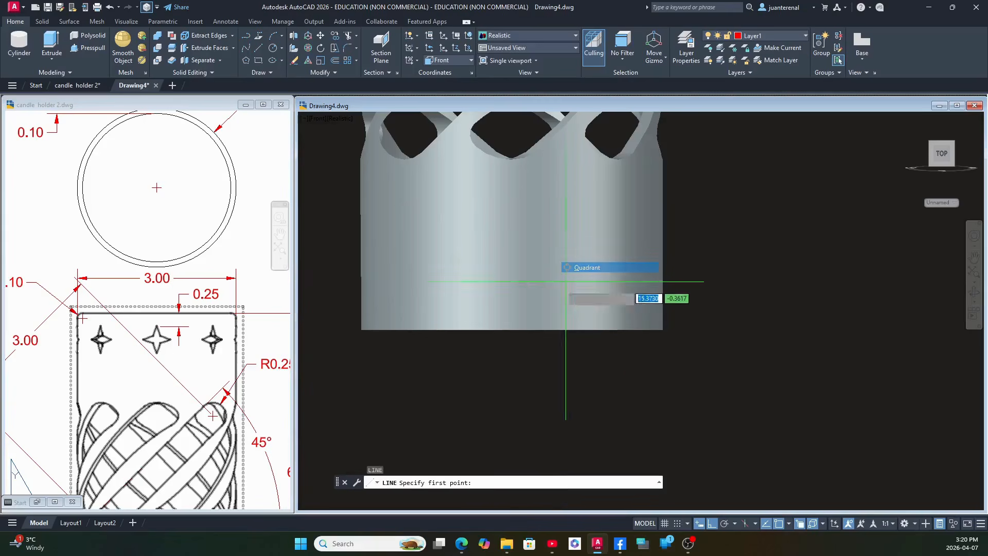
click(511, 330)
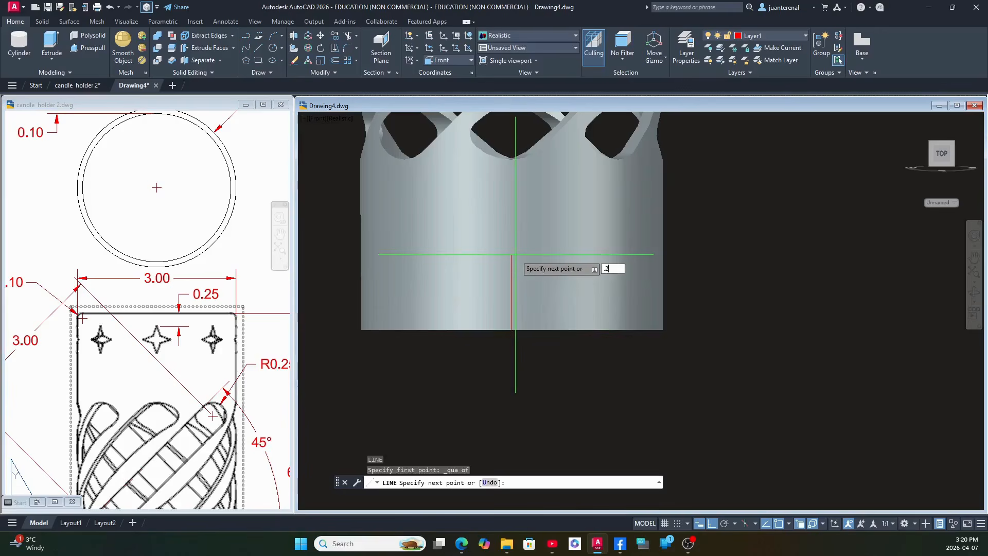
text(.25)
key(Return)
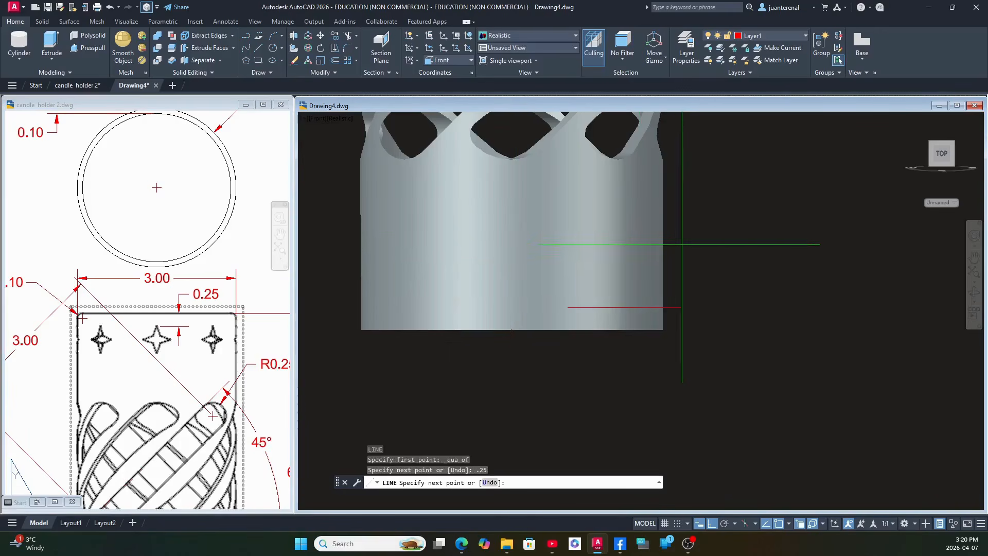
shift+middle_drag(638, 270, 512, 315)
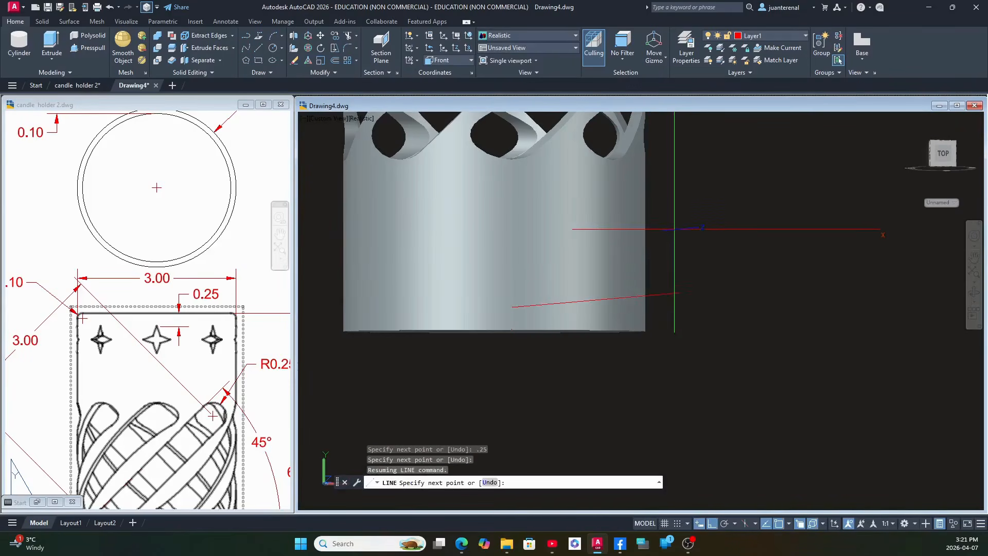
key(Escape)
Set the visual style to X-Ray and erase the misdirected 0.25 line at the cylinder's bottom edge.
click(362, 119)
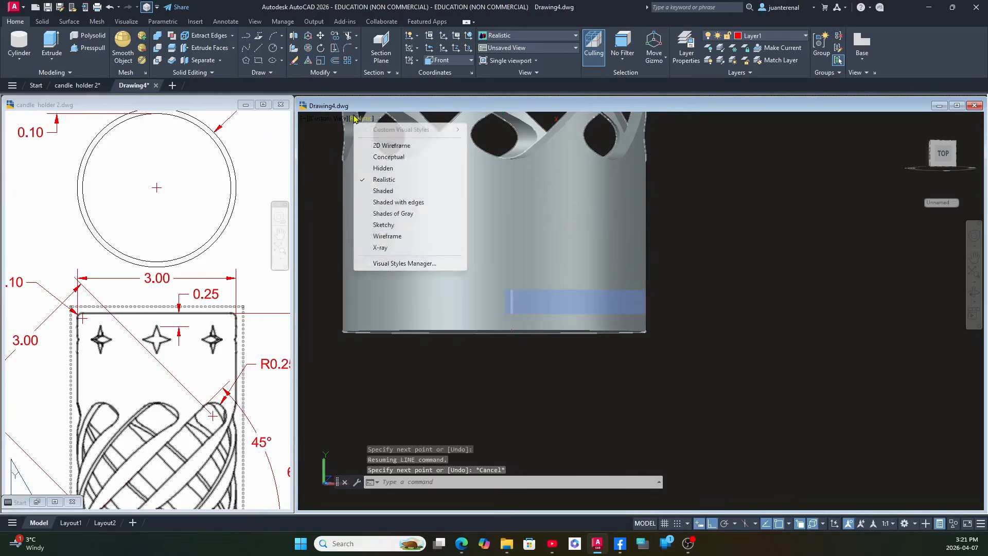
click(387, 248)
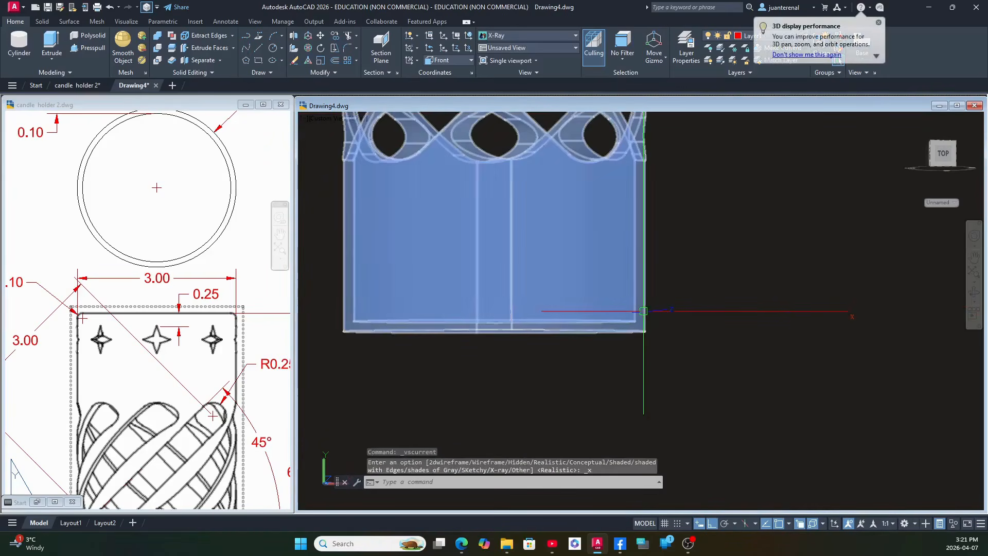
shift+middle_drag(646, 309, 759, 355)
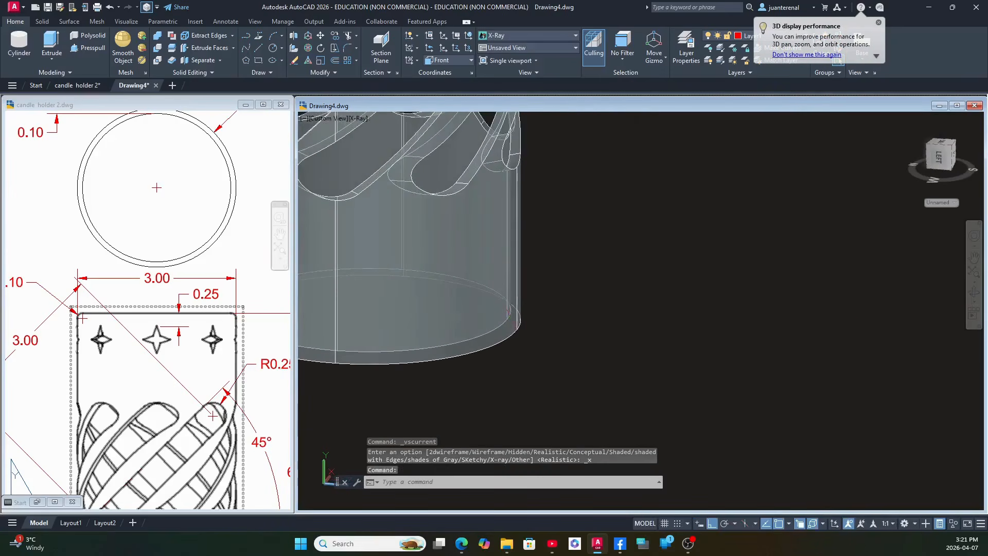
scroll(524, 330, up, 6)
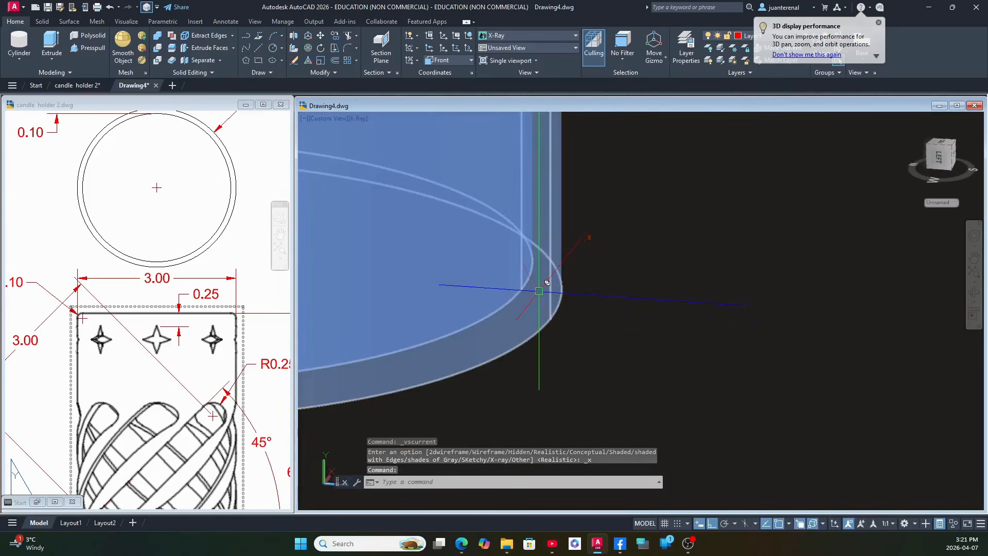
click(539, 291)
click(591, 343)
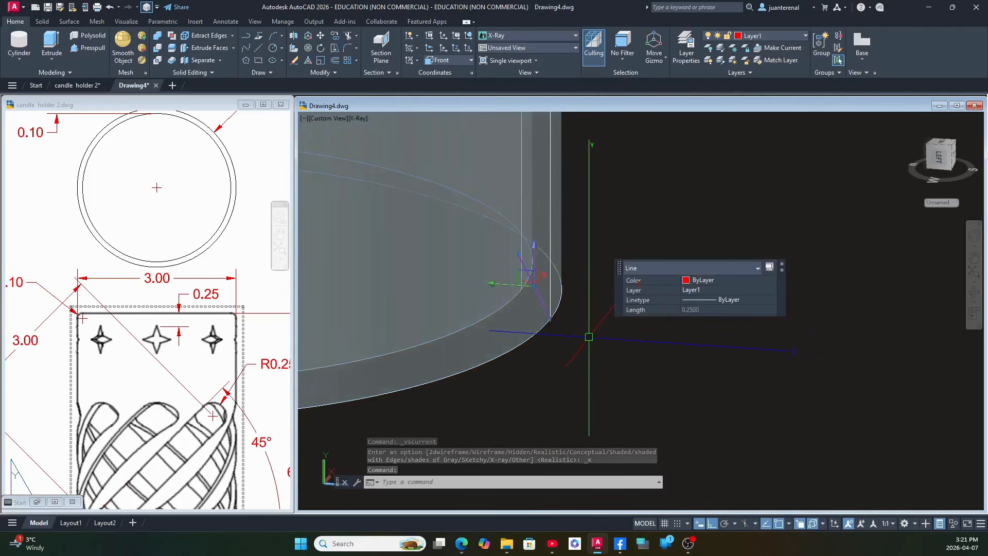
key(Delete)
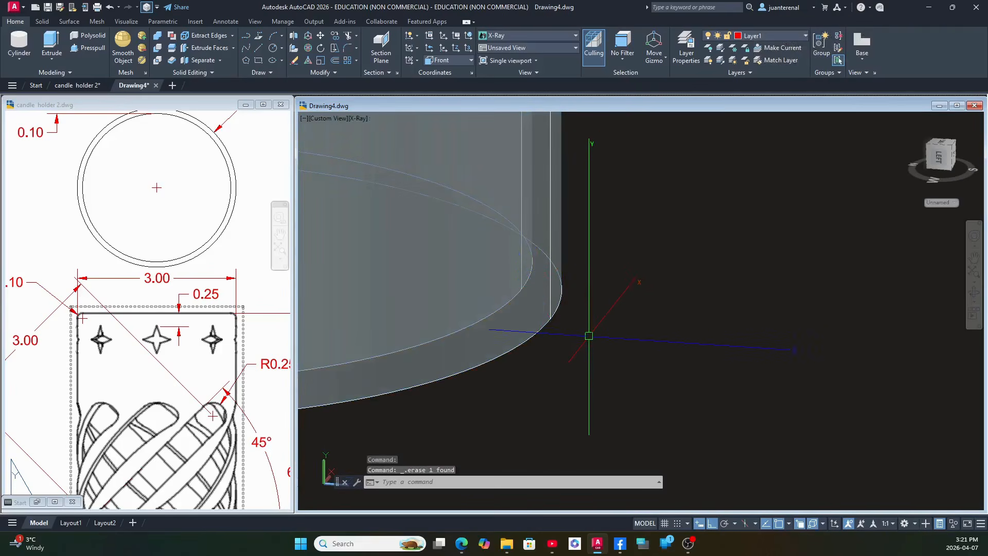
Try to redraw the 0.25 vertical line from the bottom edge's front quadrant in the orbited X-Ray view.
key(Return)
shift+right_click(597, 326)
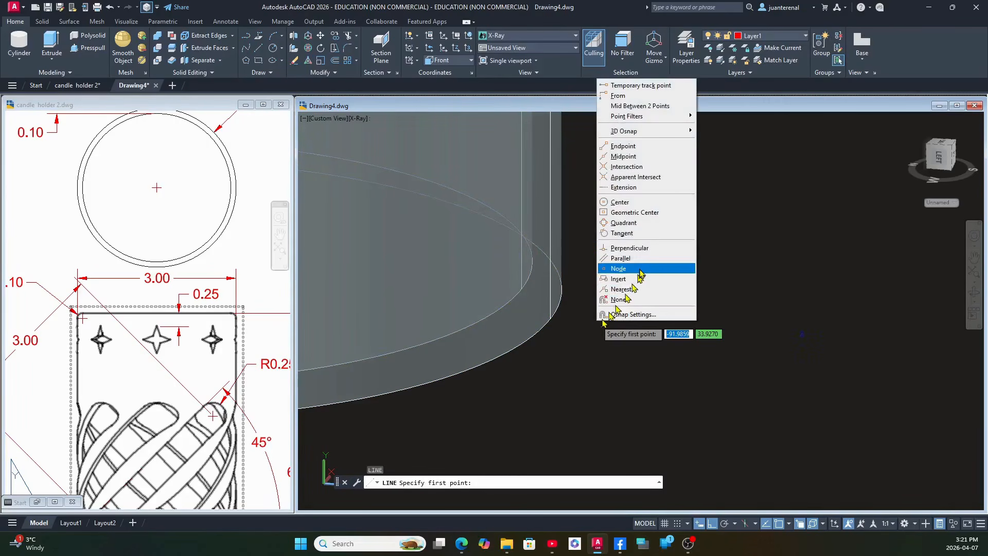
click(653, 223)
click(550, 318)
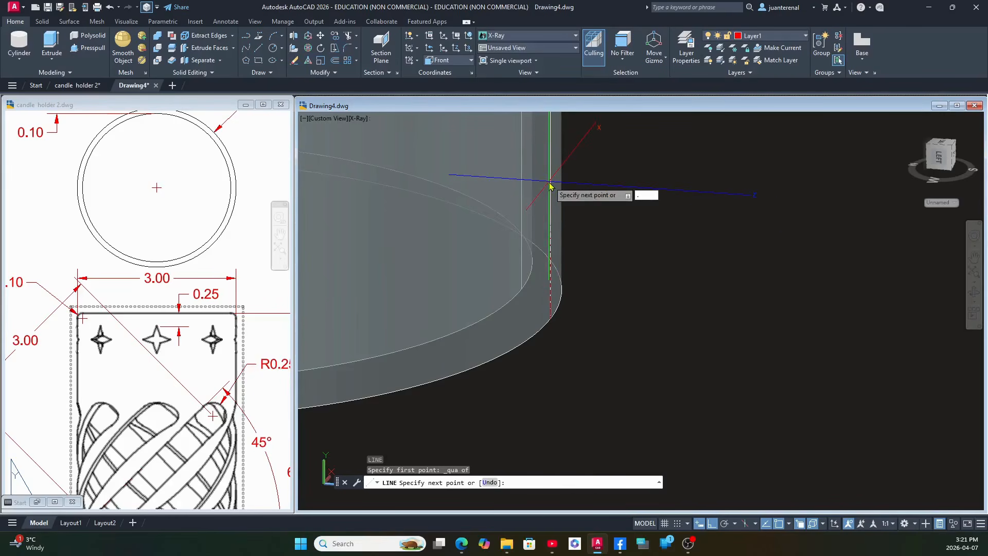
text(.25)
key(Return)
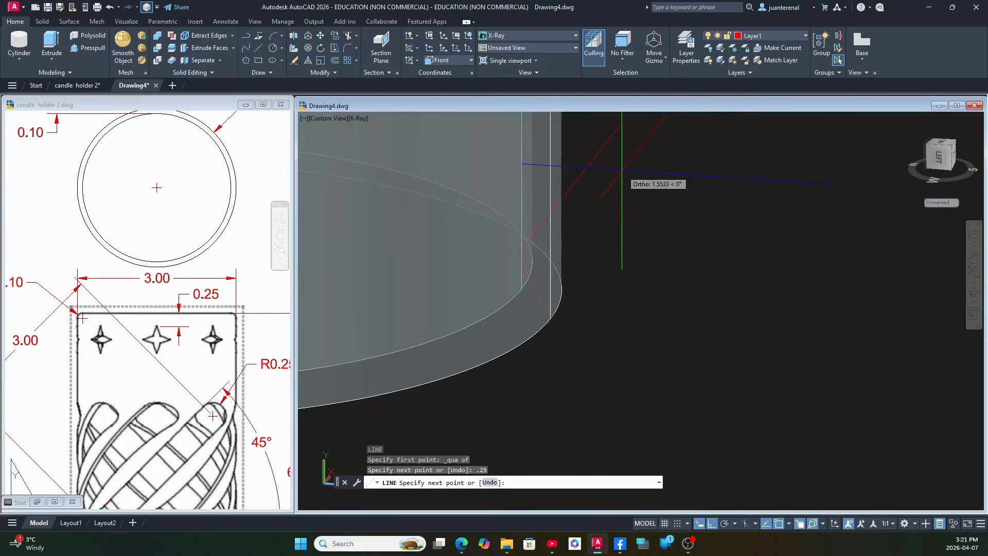
right_click(622, 171)
click(644, 189)
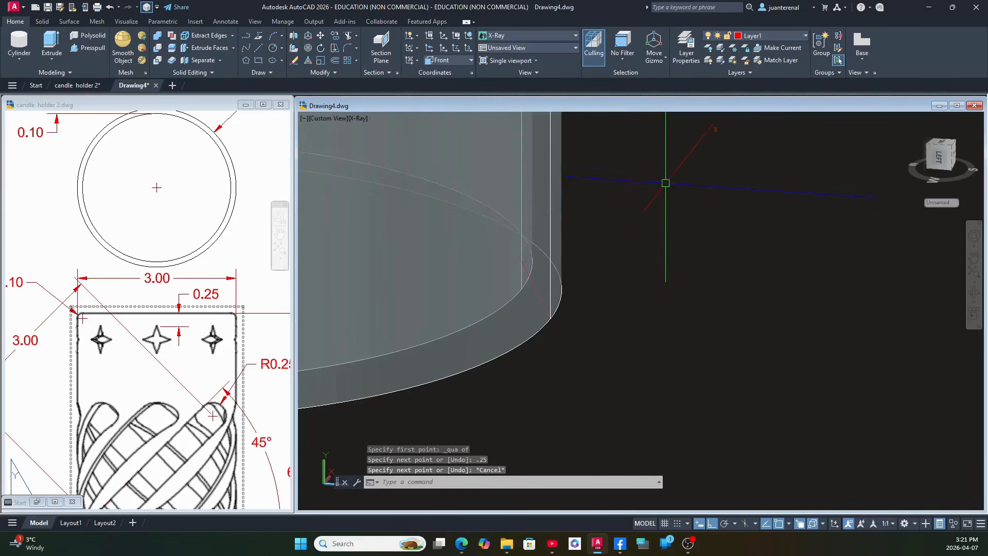
Erase the redrawn misdirected line at the cylinder's bottom edge.
click(534, 283)
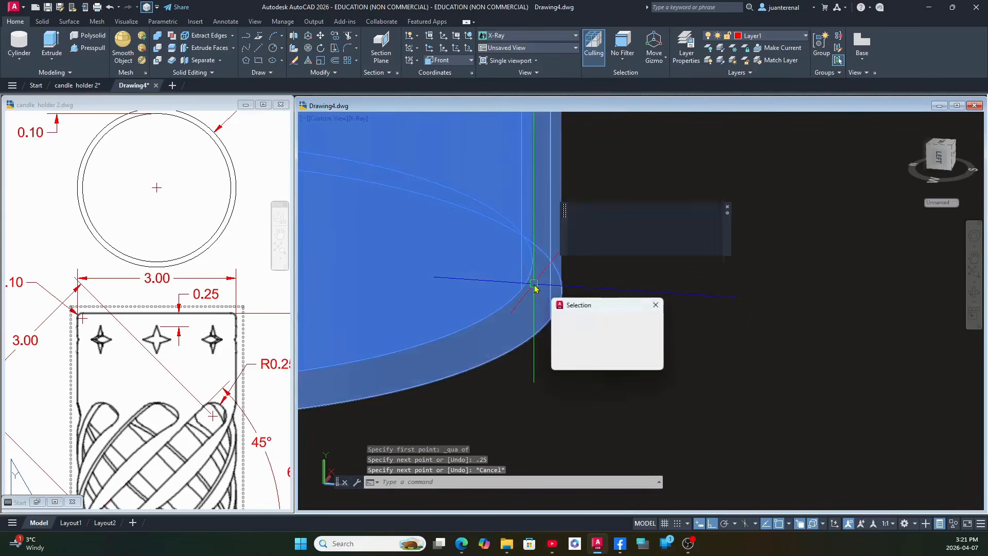
click(580, 336)
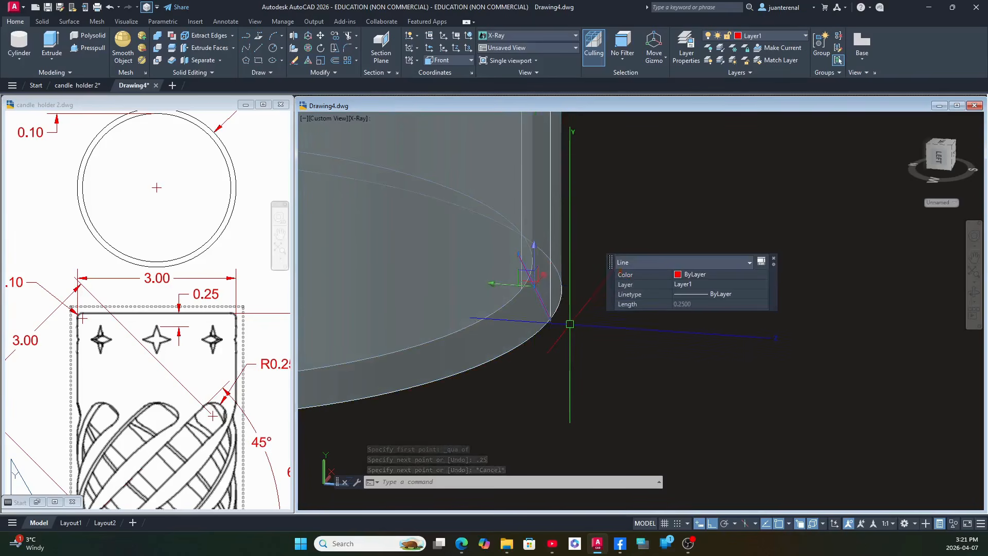
key(Delete)
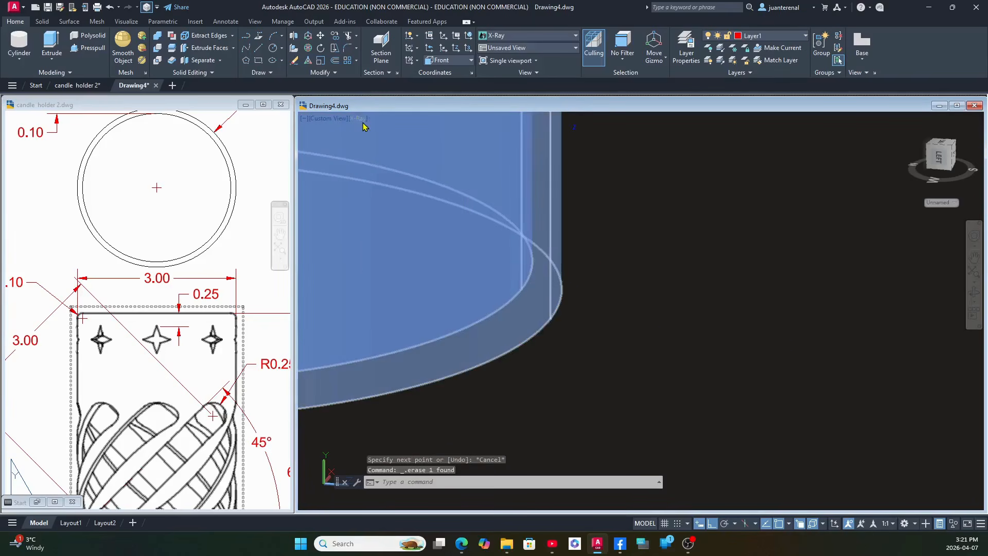
Set the visual style to 2D Wireframe and draw a 0.25 vertical line upward from the bottom edge's front quadrant.
click(362, 118)
click(392, 145)
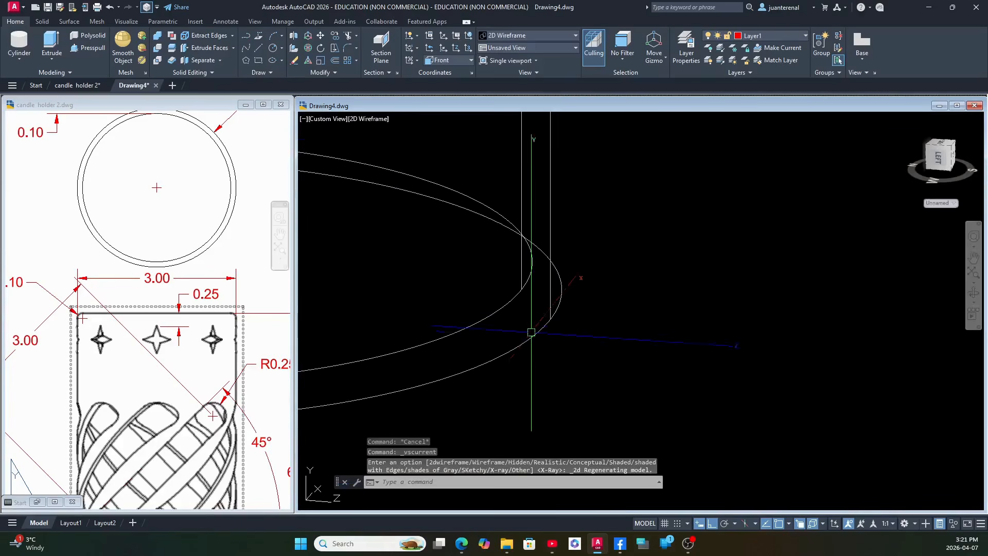
text(l)
key(Return)
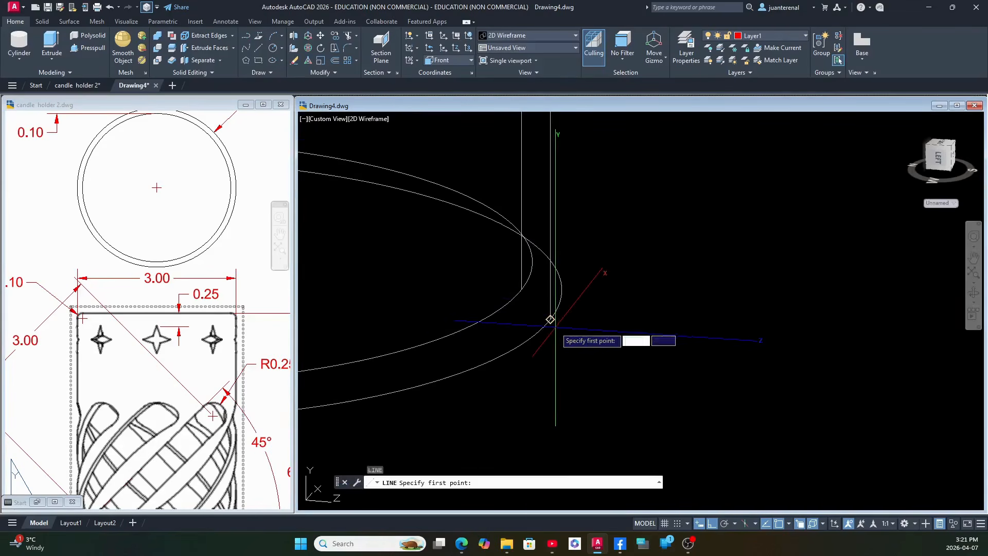
shift+right_click(555, 327)
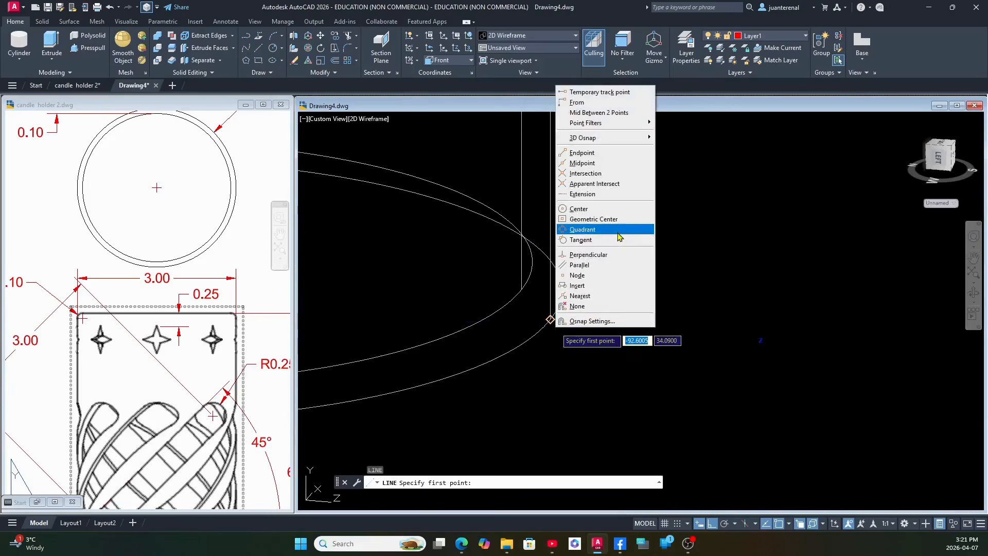
click(621, 234)
click(551, 317)
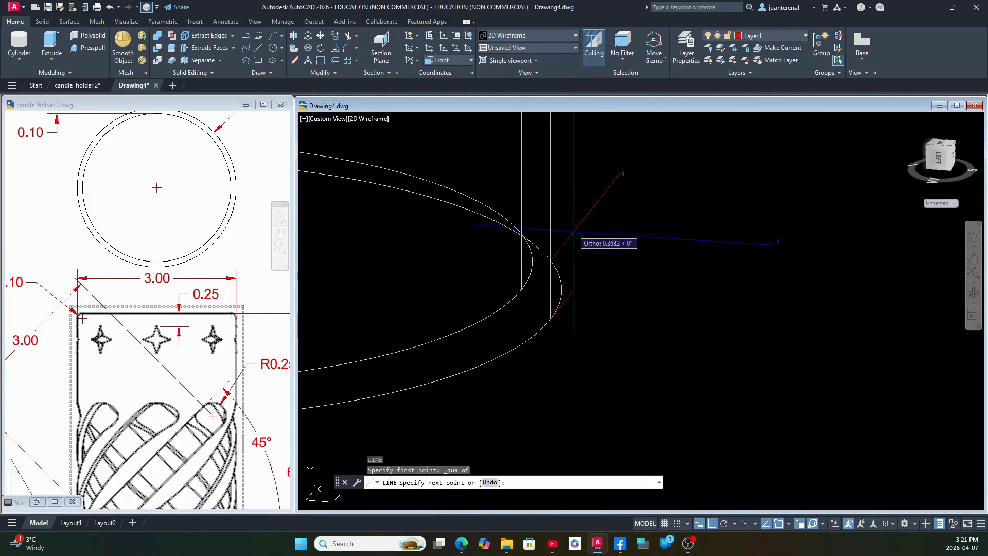
scroll(559, 185, down, 3)
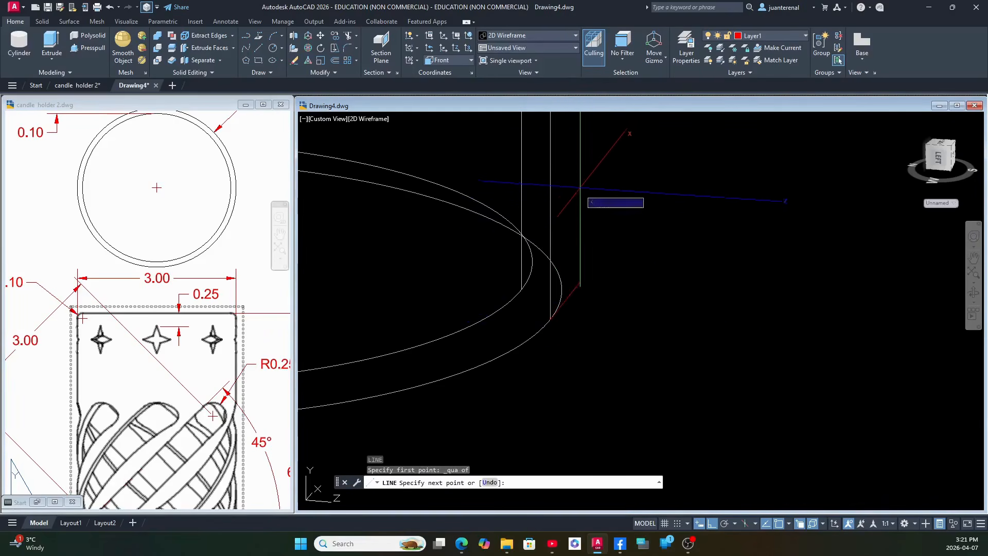
middle_drag(556, 164, 557, 350)
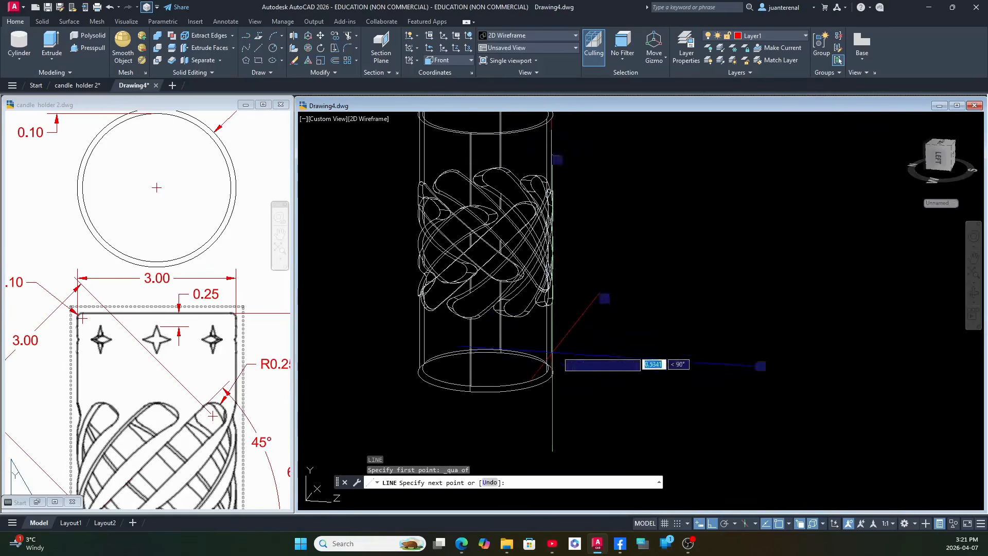
scroll(582, 330, down, 4)
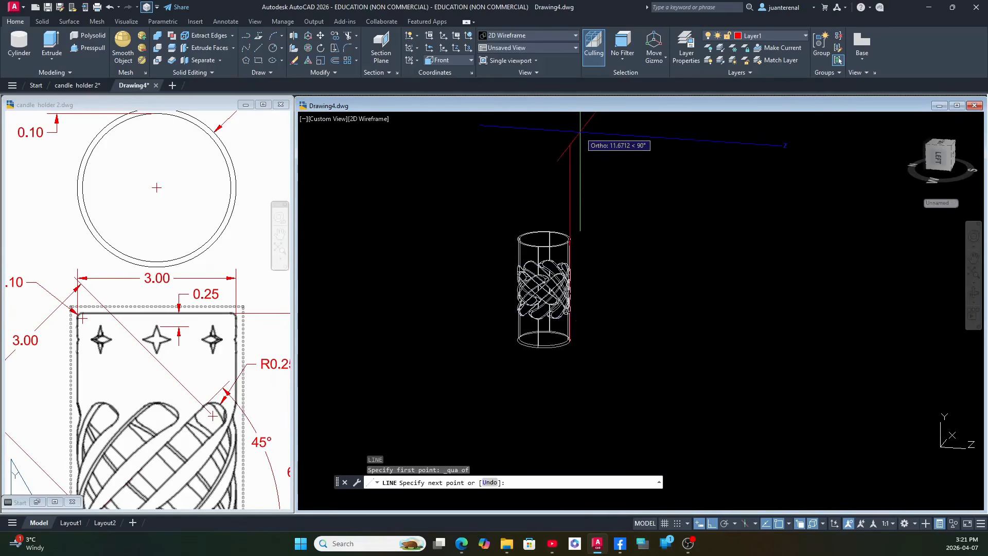
key(Return)
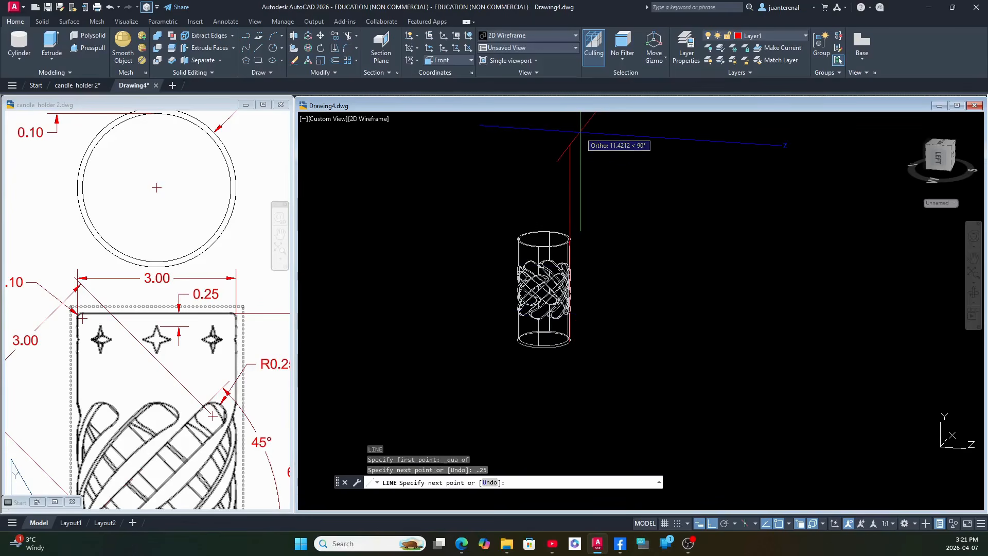
key(Return)
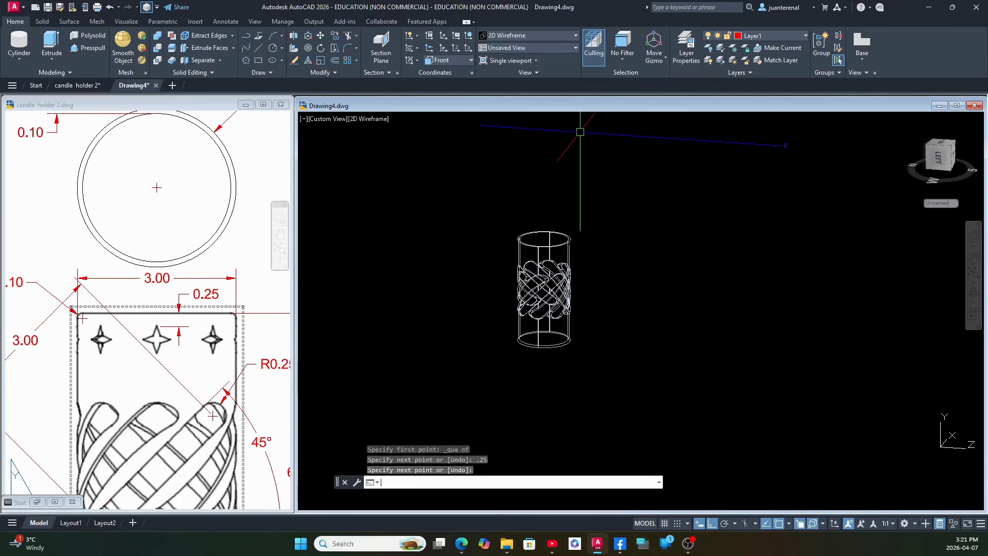
Check the new line at the cylinder's bottom edge and return the model to the Front view.
scroll(578, 375, up, 6)
scroll(489, 191, up, 2)
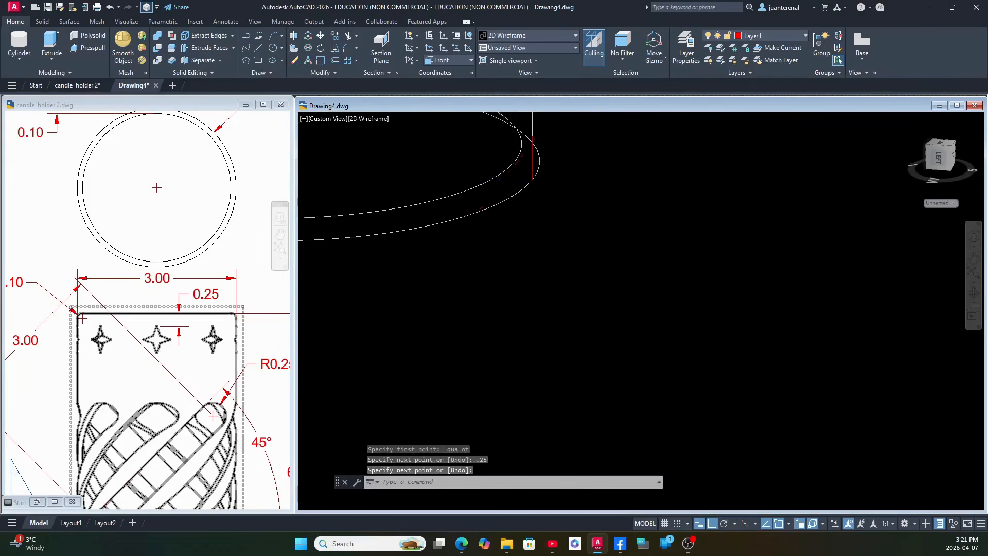
middle_drag(503, 181, 489, 292)
click(537, 255)
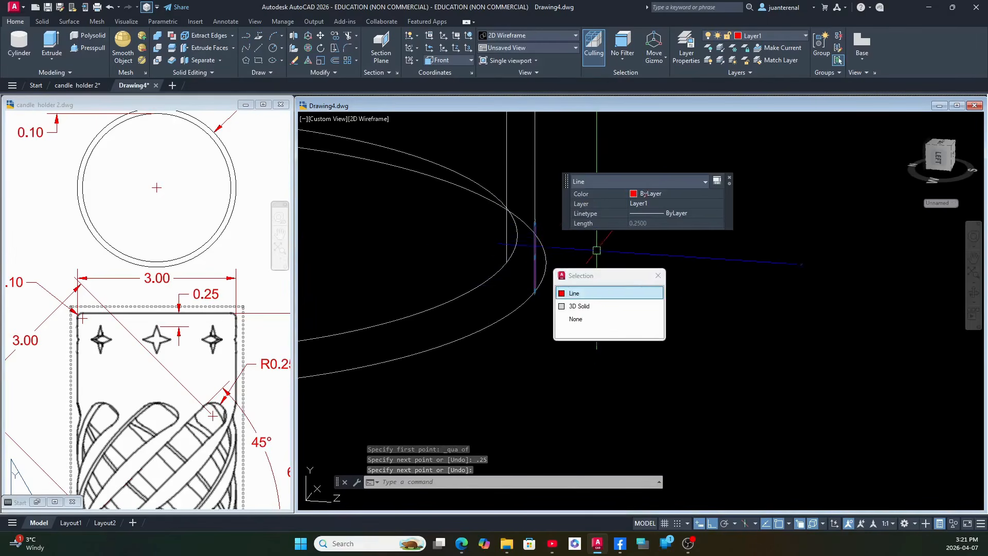
key(Escape)
scroll(593, 267, down, 2)
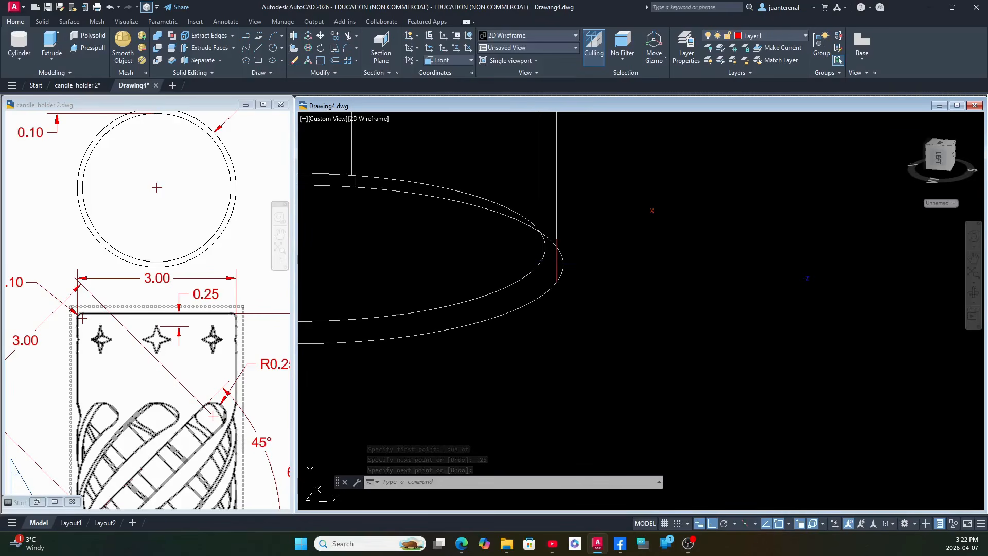
shift+middle_drag(593, 267, 363, 132)
click(330, 119)
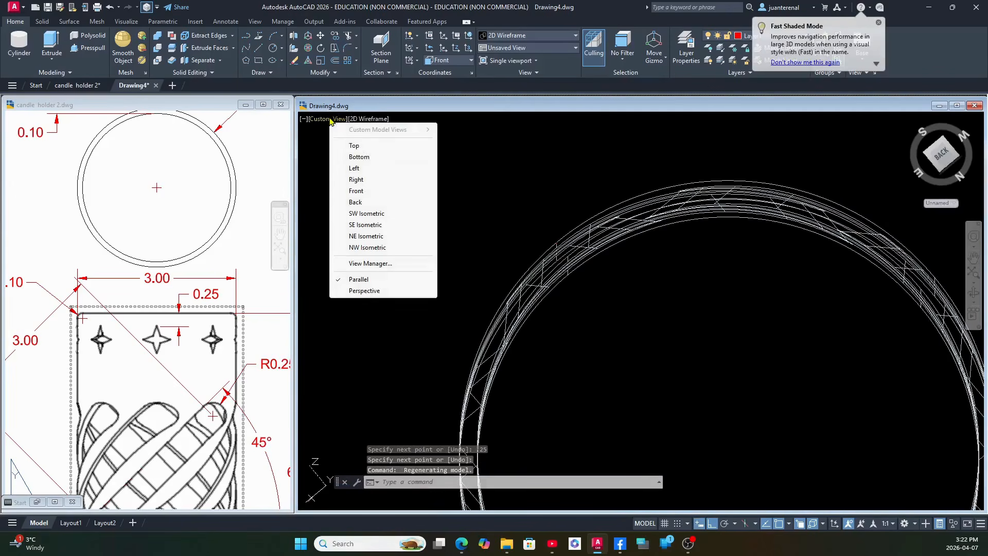
click(384, 194)
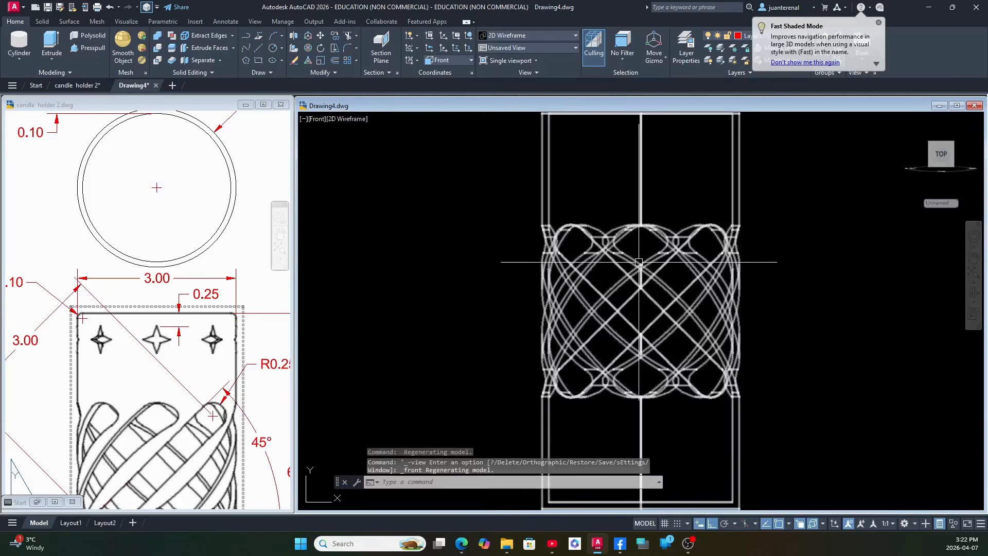
scroll(641, 263, down, 2)
middle_drag(640, 262, 490, 255)
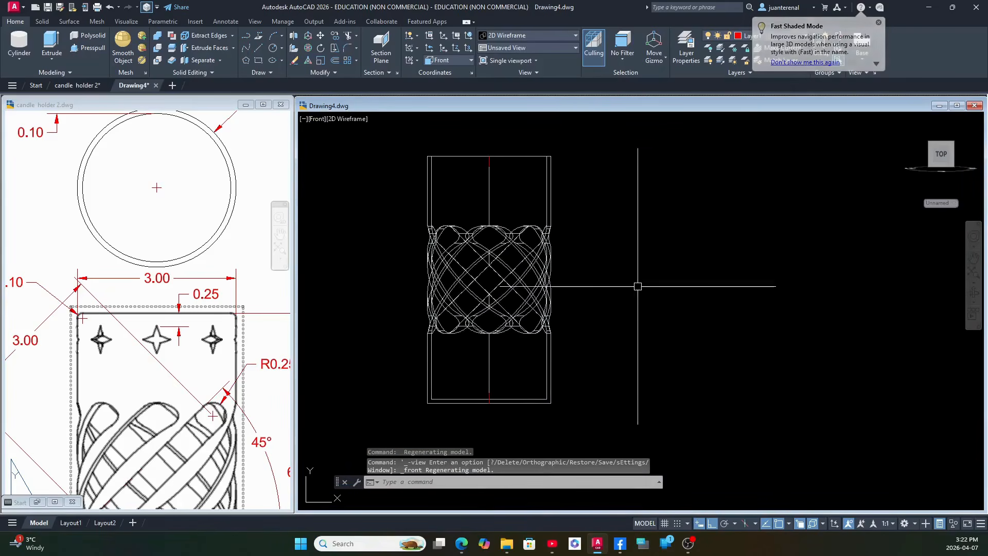
Examine the star dimensions in Detail A and the star positions in the candle holder reference drawing.
click(248, 395)
scroll(248, 396, down, 4)
middle_drag(248, 396, 152, 278)
scroll(221, 392, up, 3)
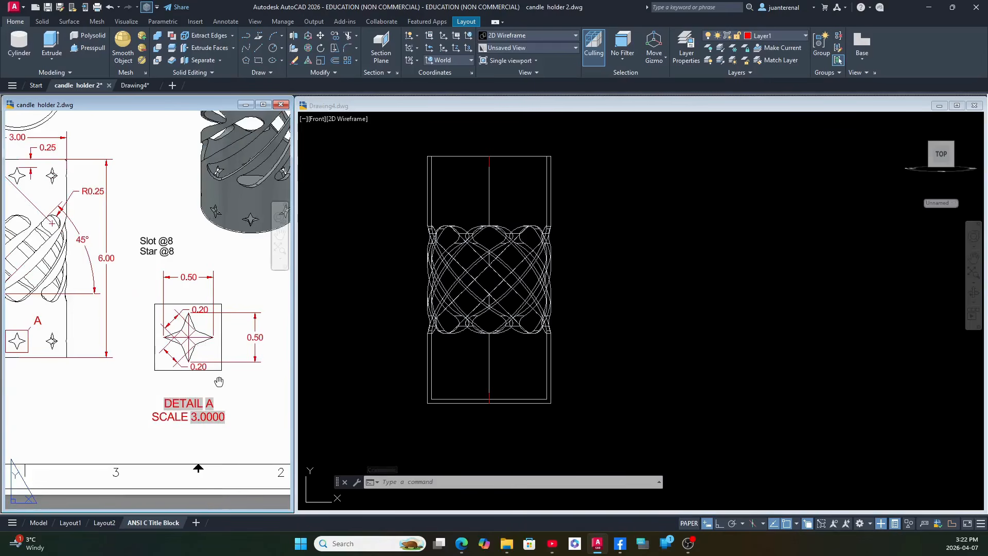
middle_drag(219, 382, 263, 400)
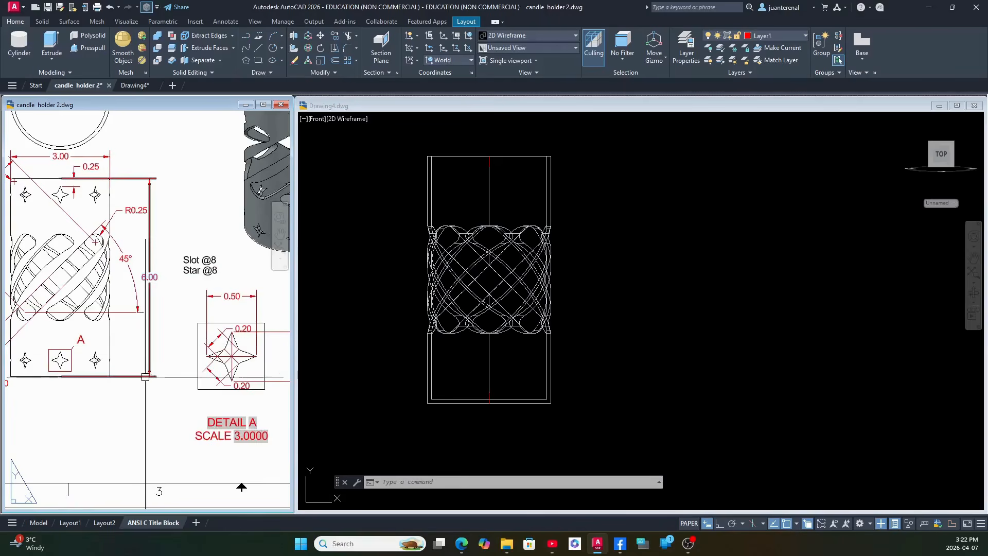
Draw a 0.5 vertical line in the empty space beside the cylinder as the first axis of the star.
scroll(226, 368, up, 2)
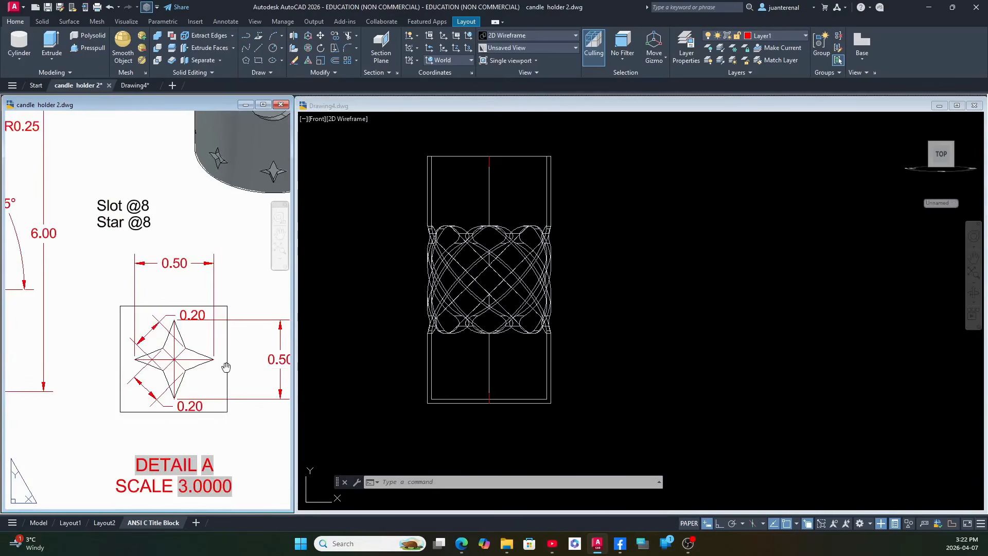
middle_drag(226, 367, 203, 368)
click(632, 357)
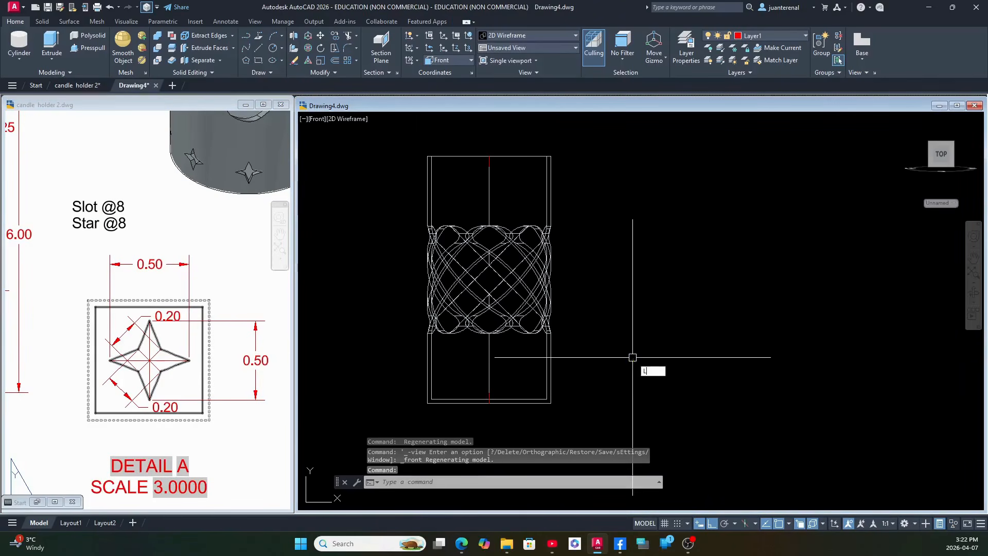
text(L)
key(Return)
click(678, 393)
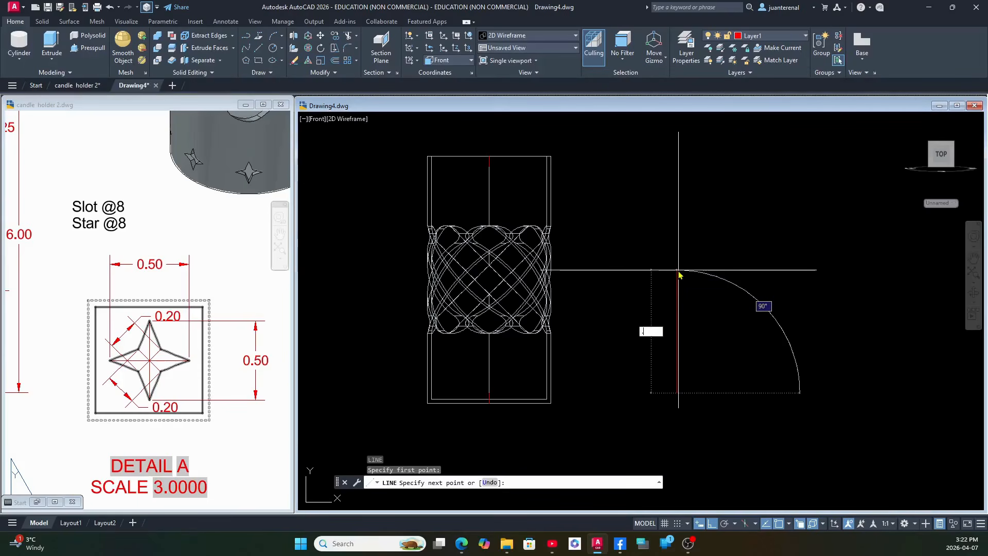
text(.5)
key(Return)
right_click(703, 281)
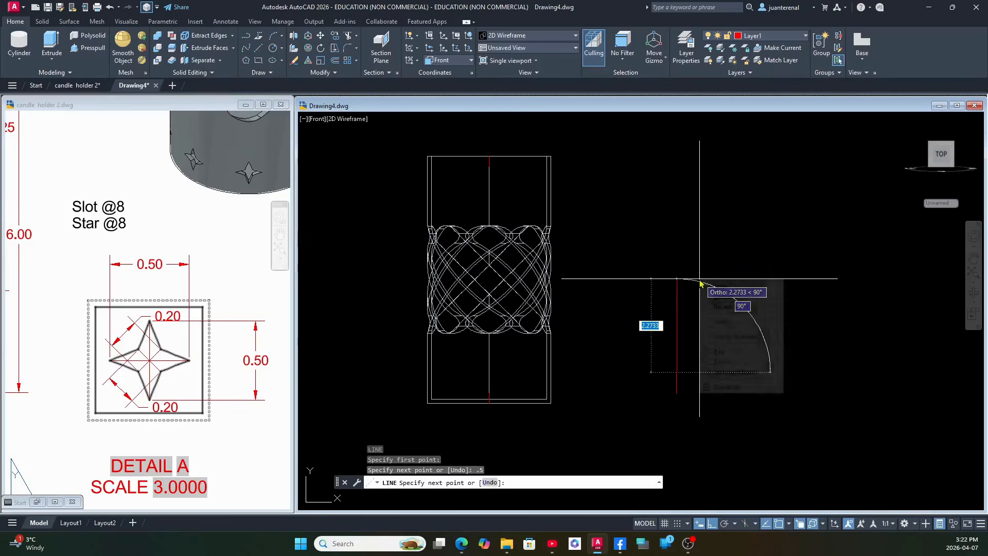
click(718, 284)
Draw a 0.5 horizontal line beside the vertical star axis, level with its middle.
click(257, 363)
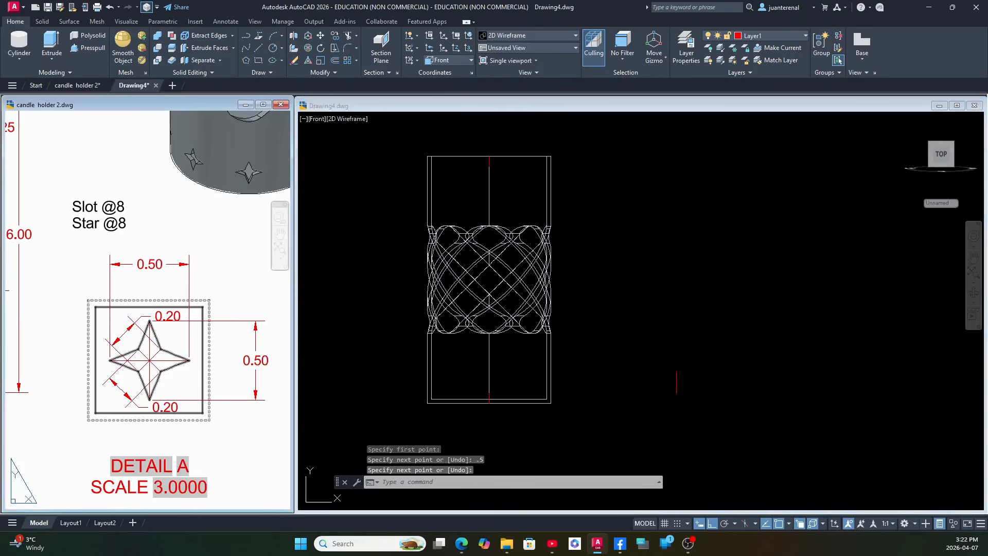
click(670, 391)
middle_drag(711, 385, 612, 386)
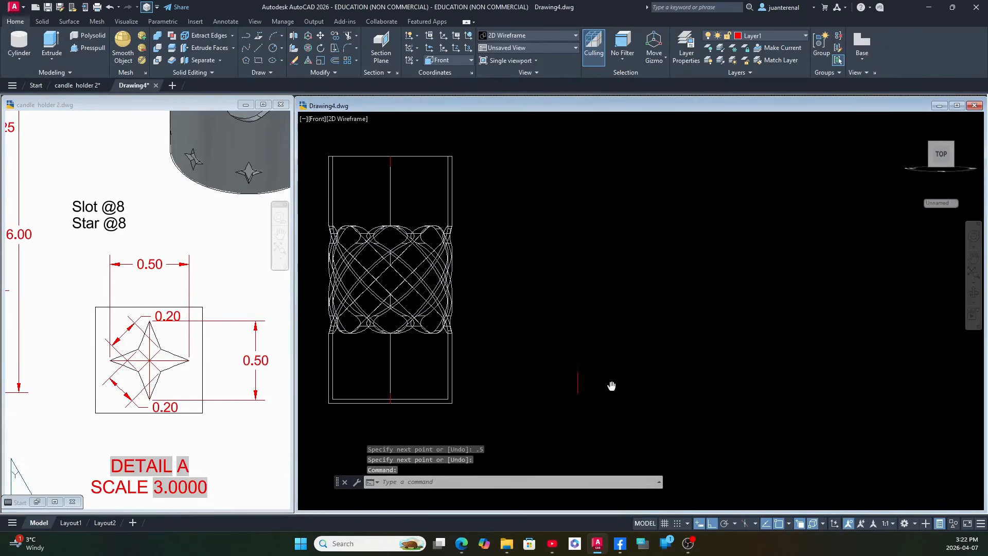
key(Return)
click(609, 381)
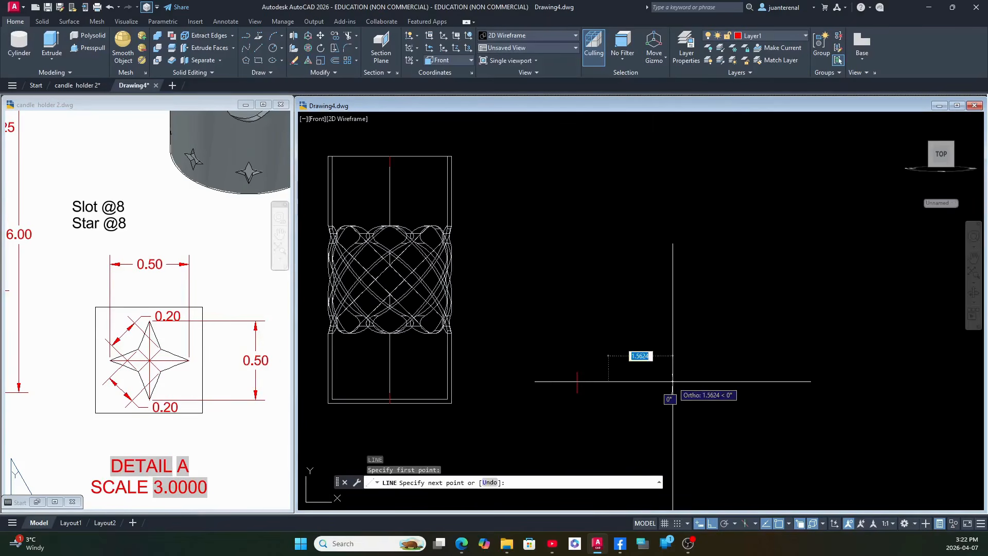
text(.5)
key(Return)
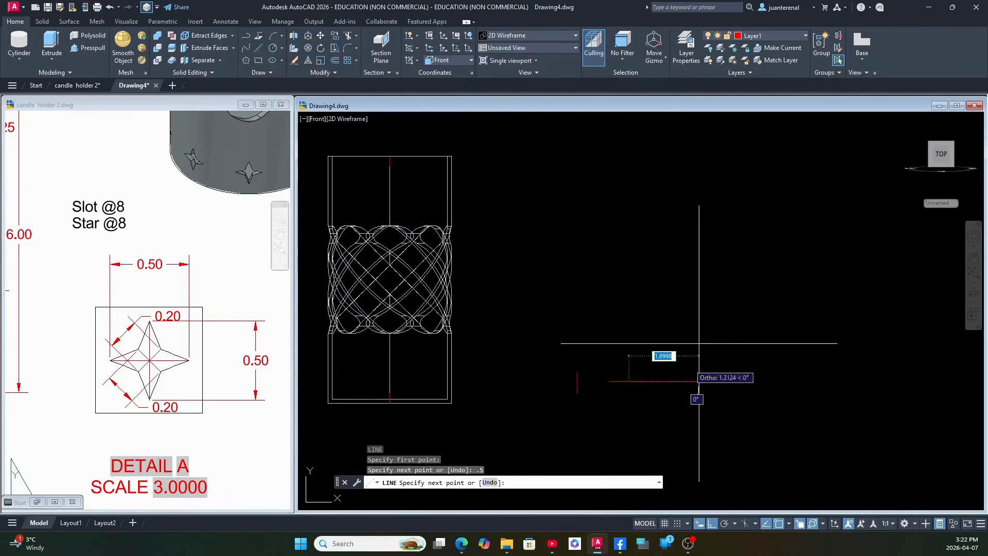
right_click(700, 320)
click(713, 326)
Move the horizontal star axis across the vertical one to form a cross.
click(614, 381)
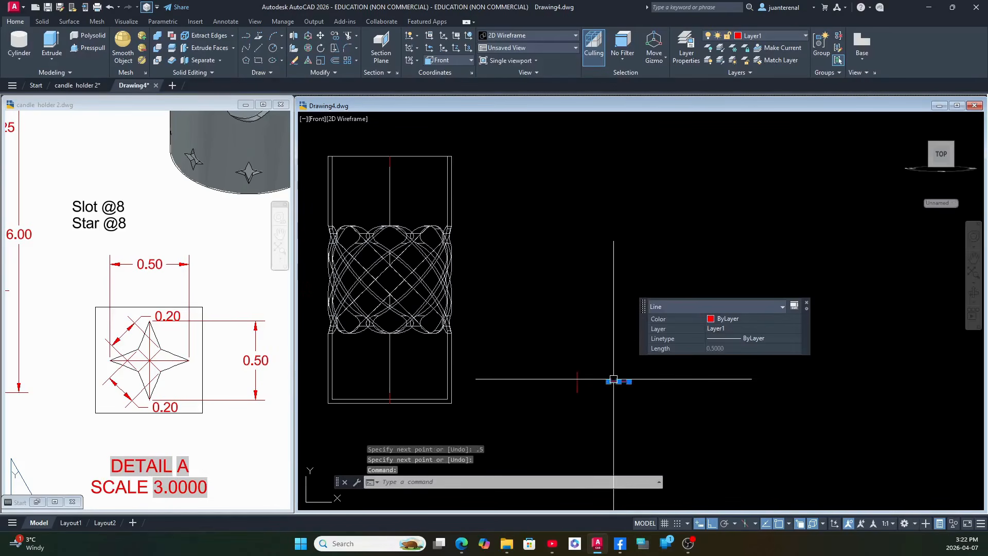
right_click(551, 301)
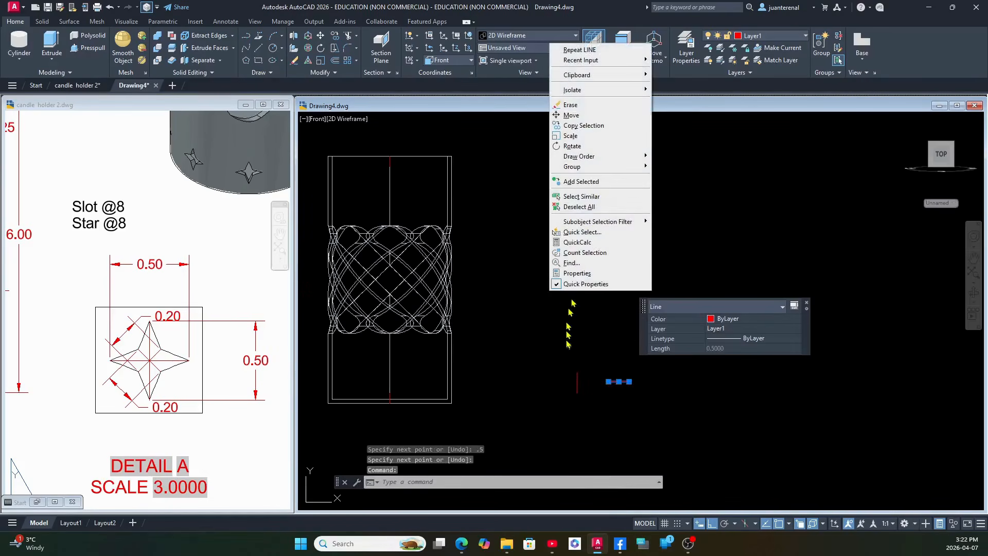
click(592, 116)
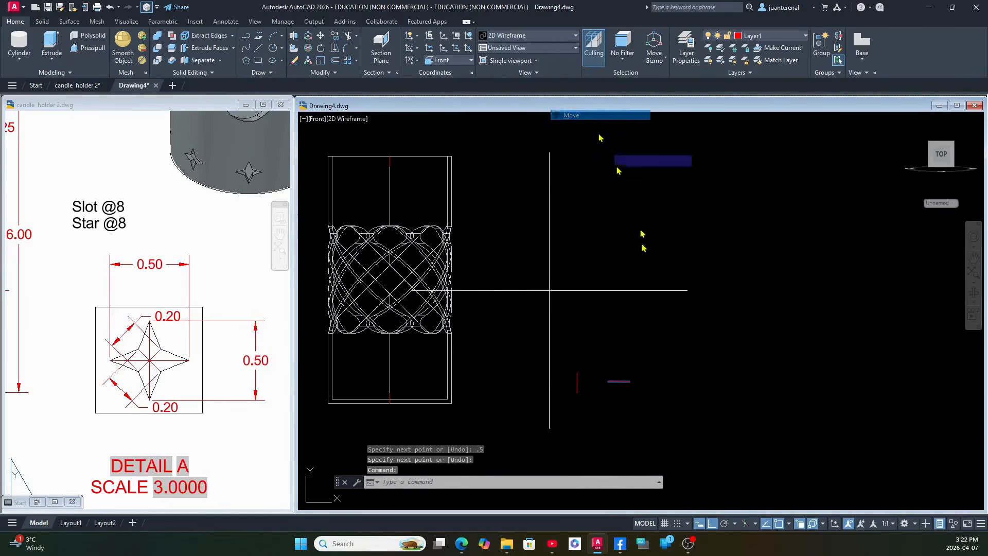
click(624, 381)
click(609, 381)
scroll(609, 381, up, 8)
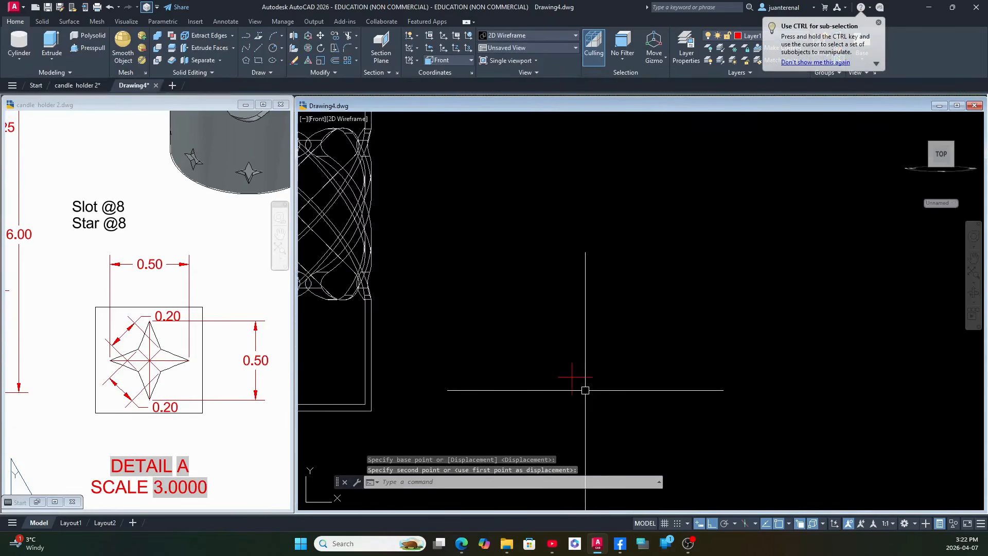
Shift the horizontal star axis vertically to the height of the vertical axis's midpoint.
click(580, 360)
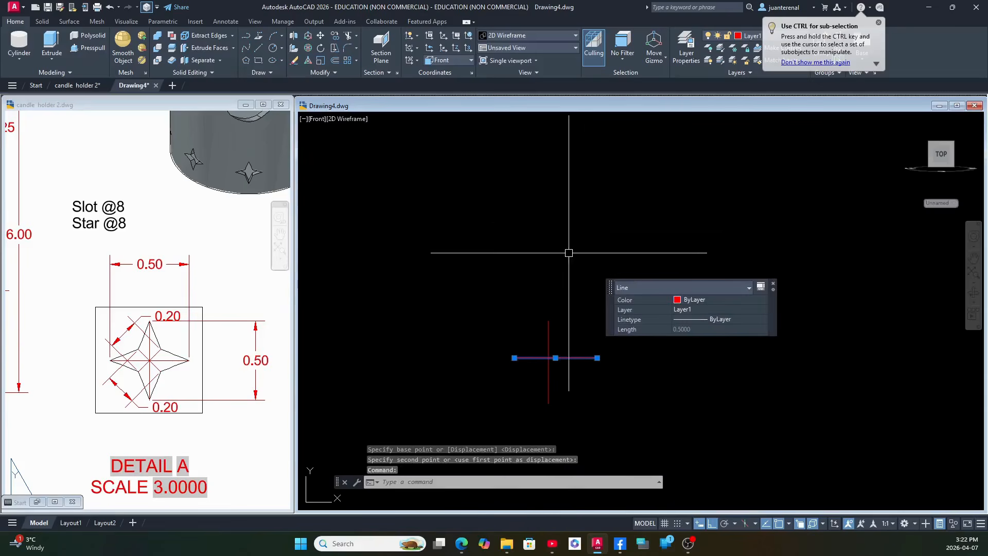
right_click(579, 221)
click(613, 289)
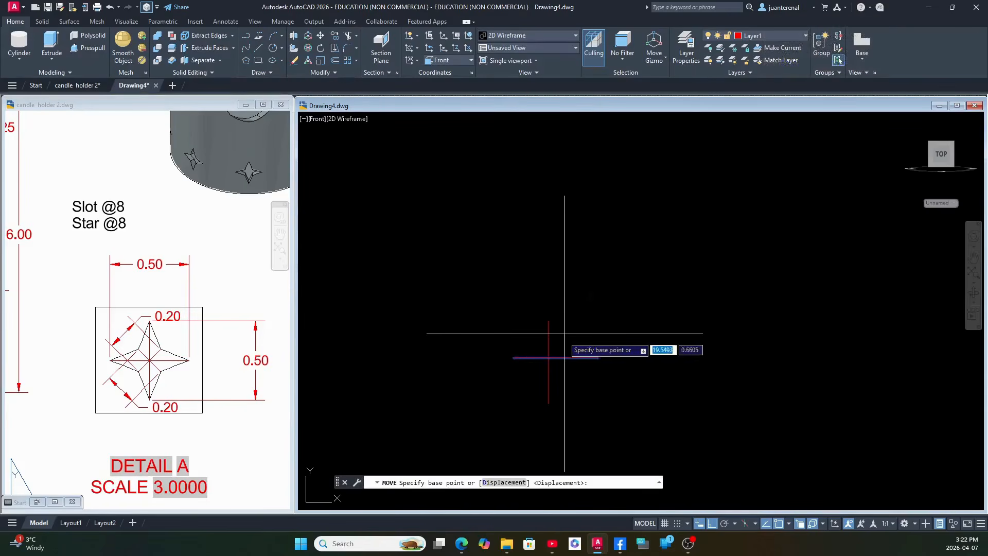
click(555, 359)
click(560, 361)
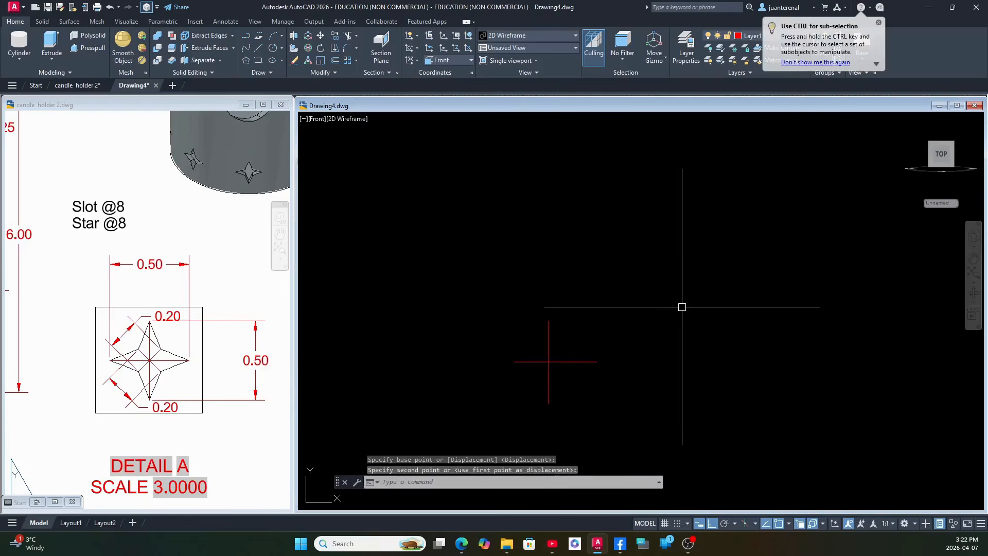
Move the horizontal star axis to the right, clear of the vertical axis.
click(592, 361)
right_click(581, 245)
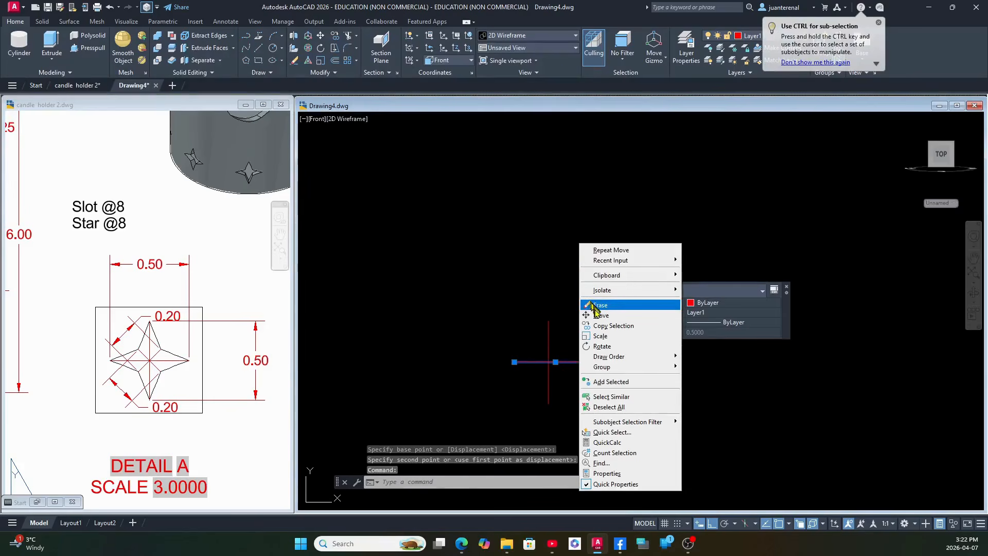
click(594, 315)
click(577, 313)
click(693, 313)
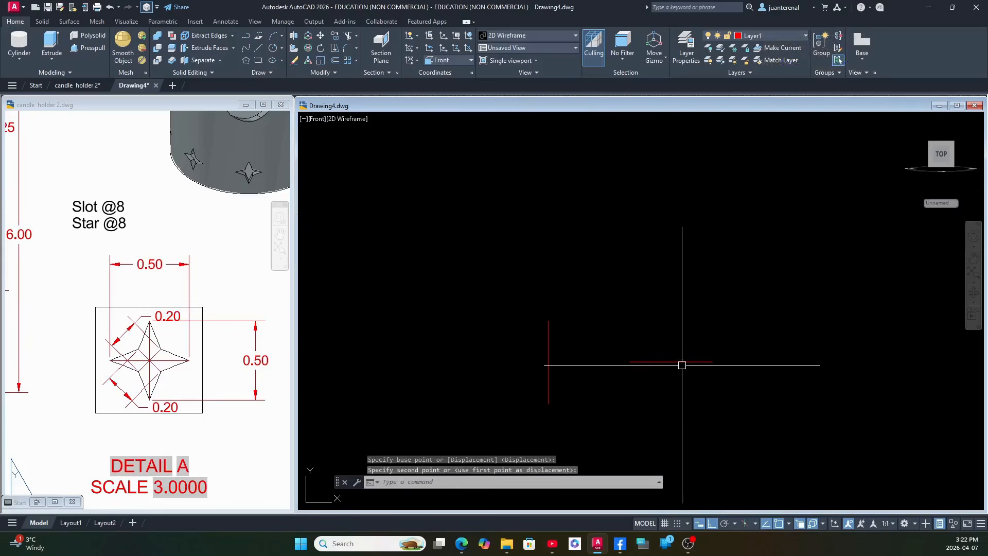
Move the horizontal star axis by its midpoint onto the vertical axis's midpoint to form a centered cross.
click(682, 363)
right_click(610, 243)
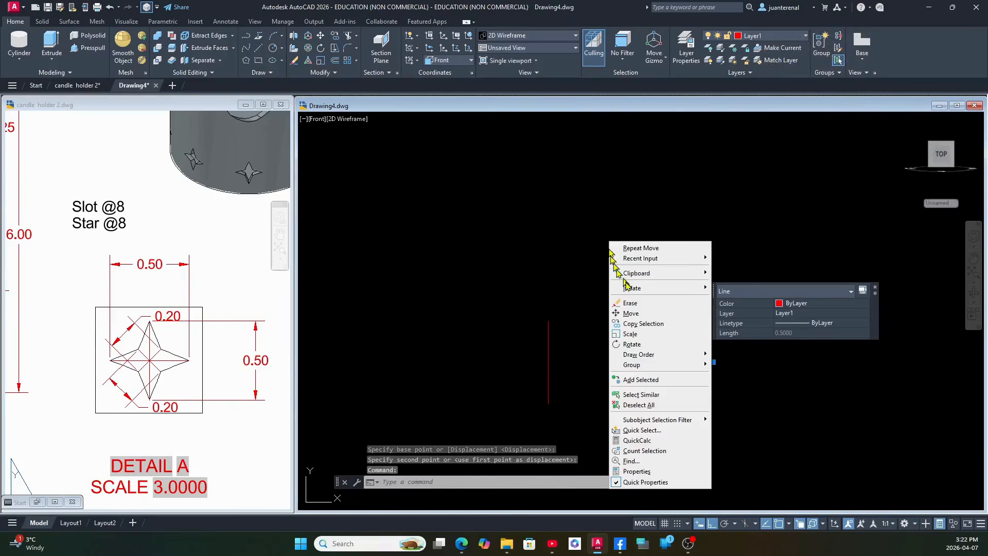
click(629, 313)
click(548, 362)
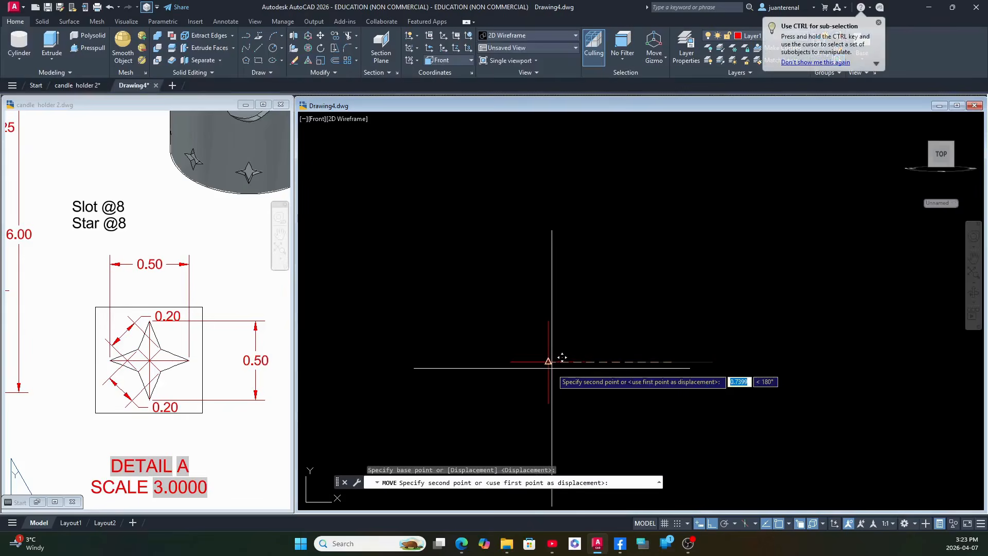
click(605, 375)
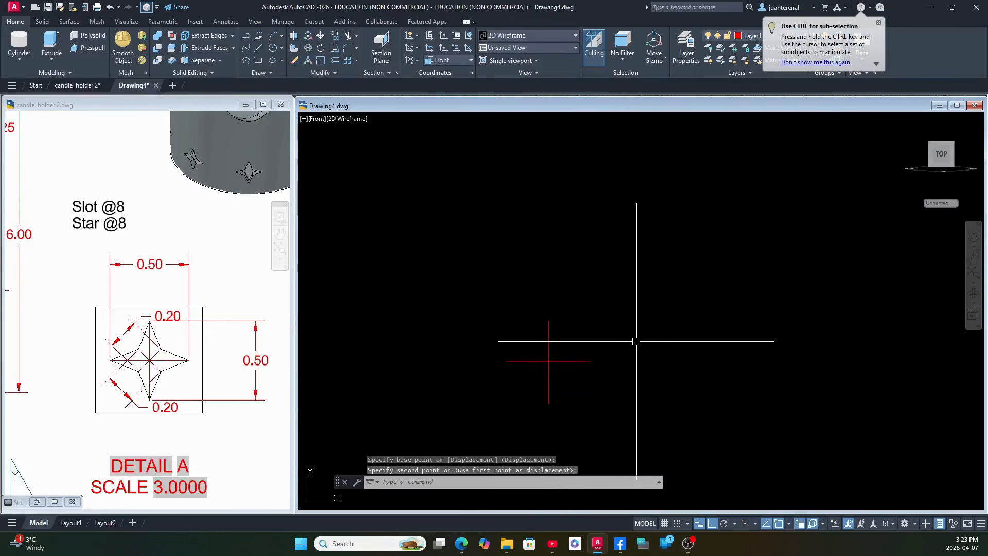
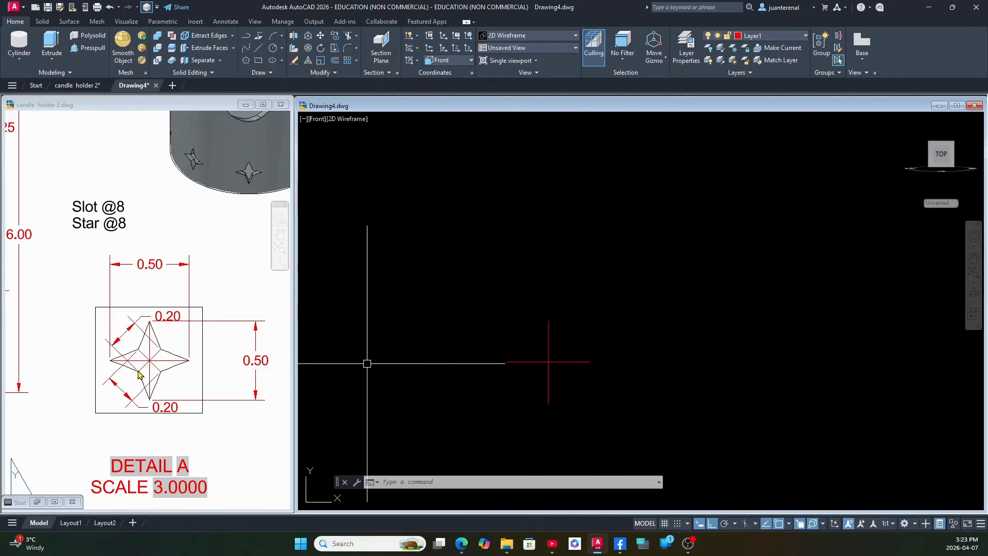
With polar tracking on, draw a 0.1 line at 45° from the center of the star axes.
click(609, 350)
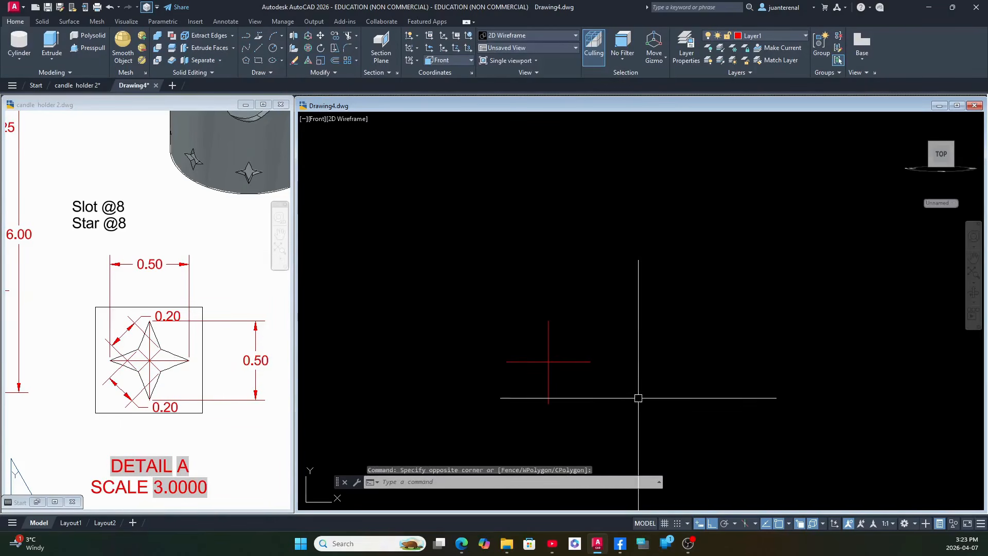
click(725, 524)
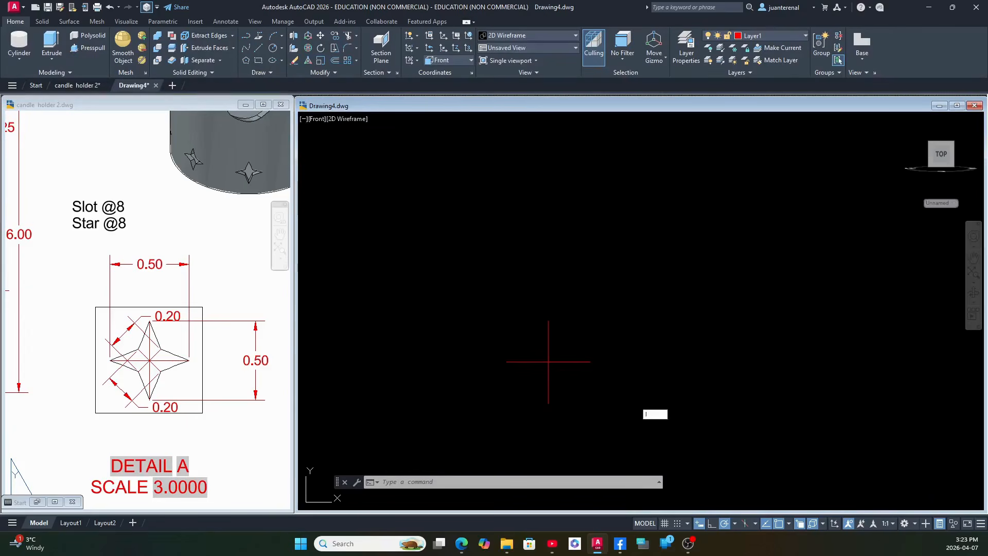
key(Return)
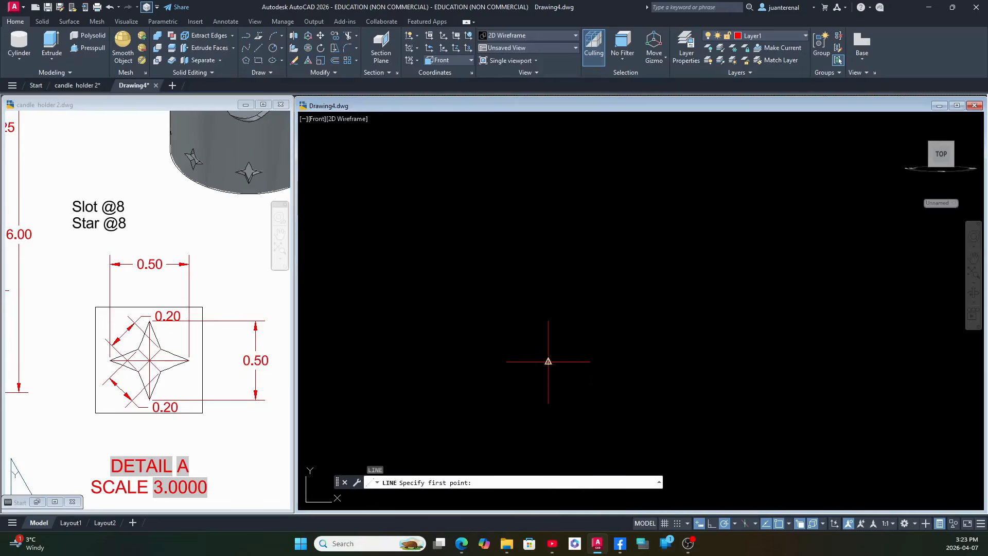
click(548, 361)
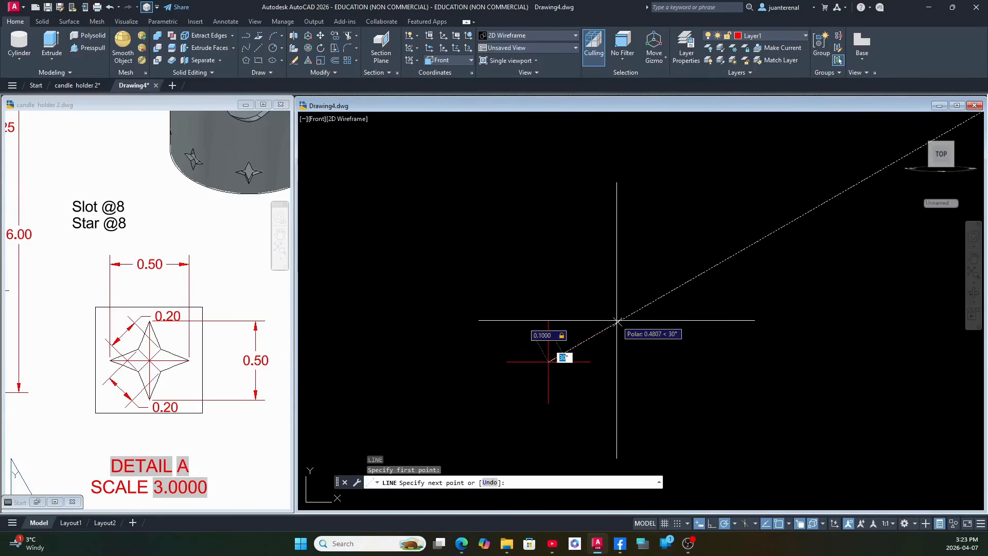
key(Return)
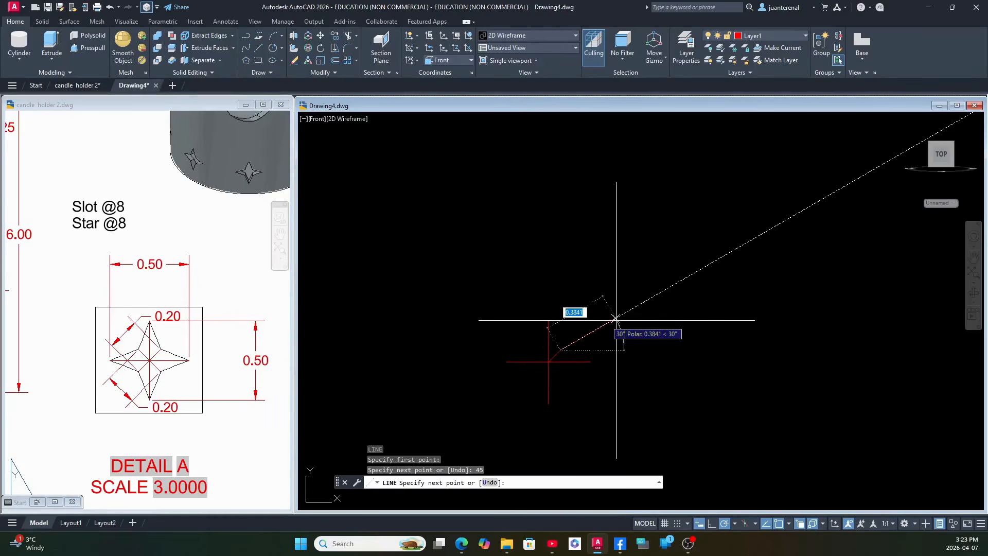
right_click(641, 319)
click(658, 324)
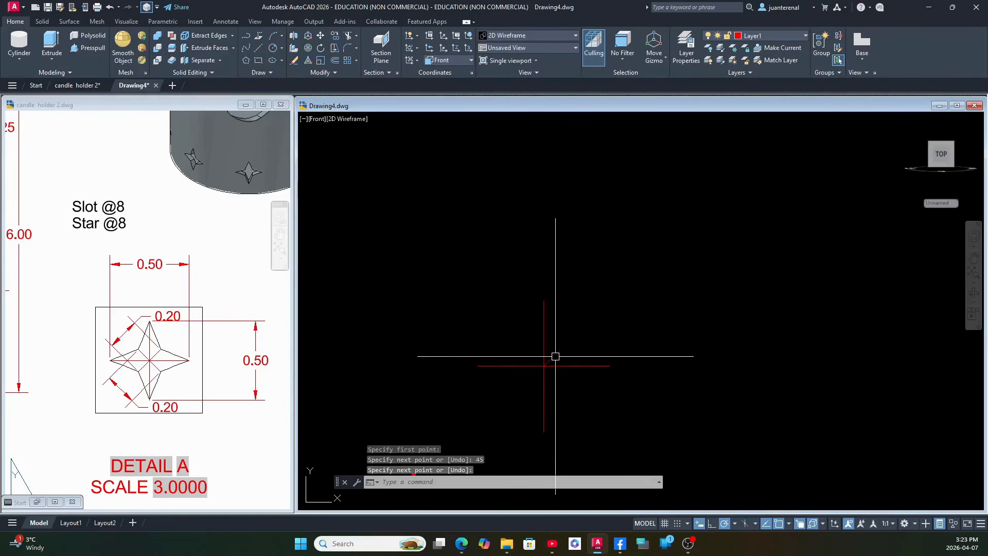
Copy the 45° line by its outer endpoint onto the axes' center, extending the diagonal to the opposite side.
scroll(556, 356, up, 3)
middle_drag(555, 356, 611, 192)
click(612, 192)
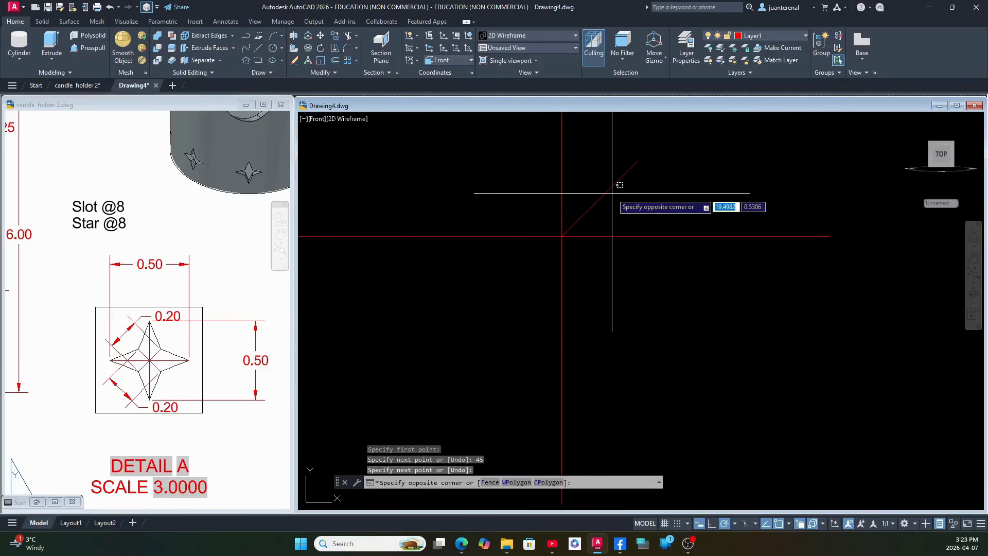
click(605, 193)
right_click(654, 207)
click(680, 284)
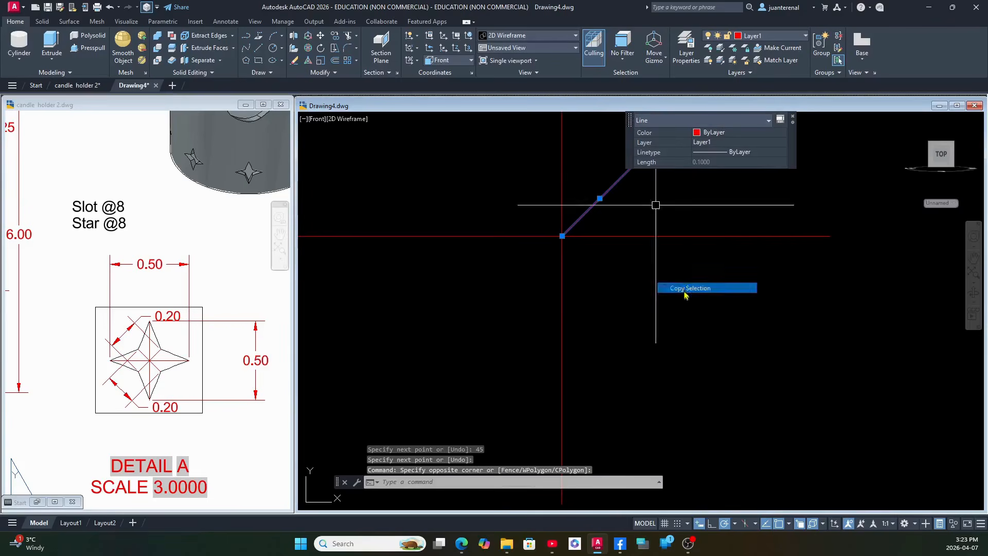
click(638, 161)
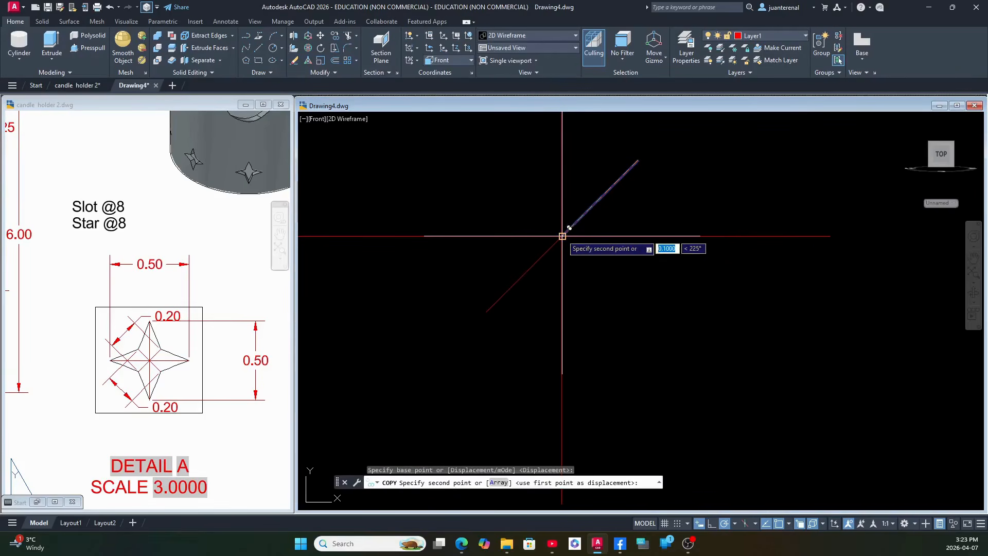
right_click(645, 278)
click(659, 286)
Mirror both diagonal lines about the vertical star axis, keeping the source lines.
scroll(662, 283, down, 4)
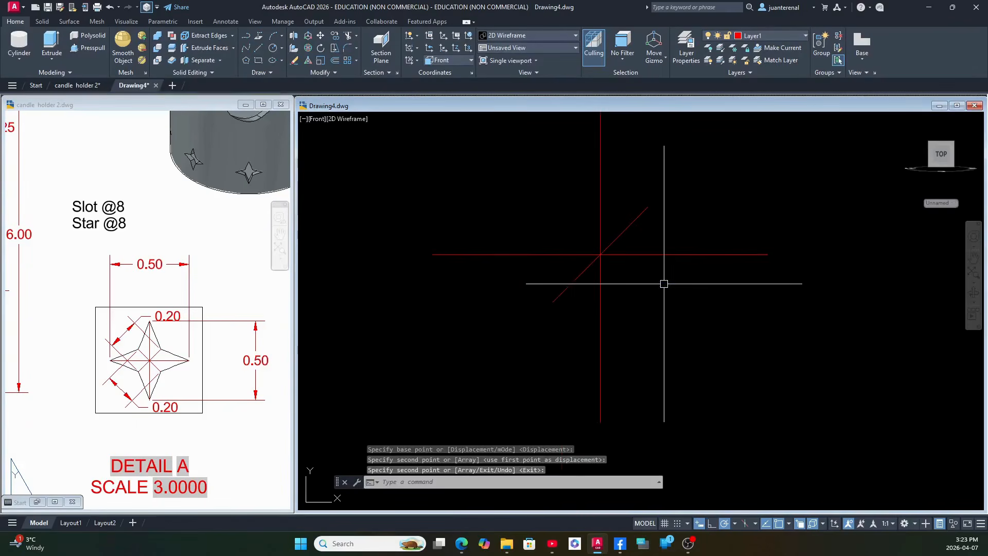
middle_drag(662, 283, 638, 320)
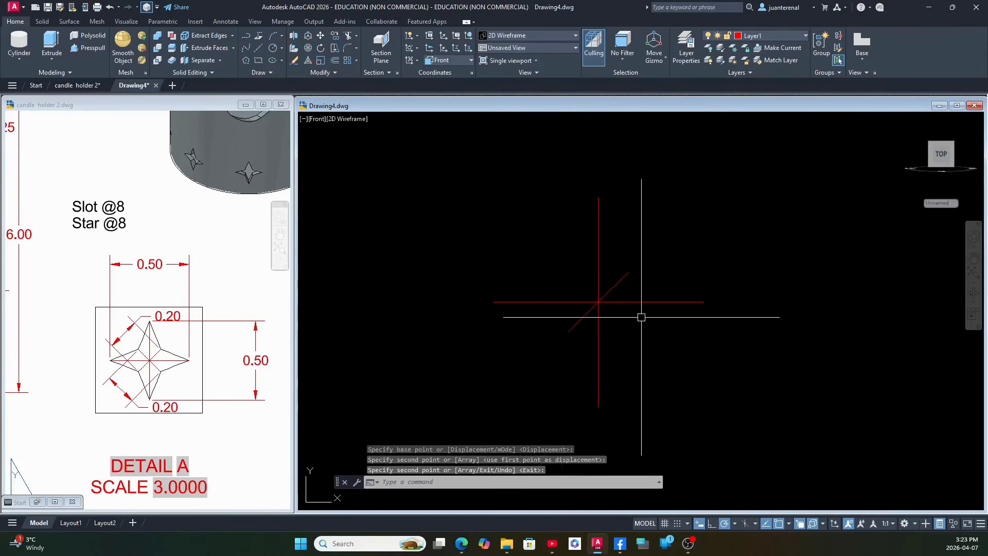
key(Return)
click(615, 291)
click(589, 313)
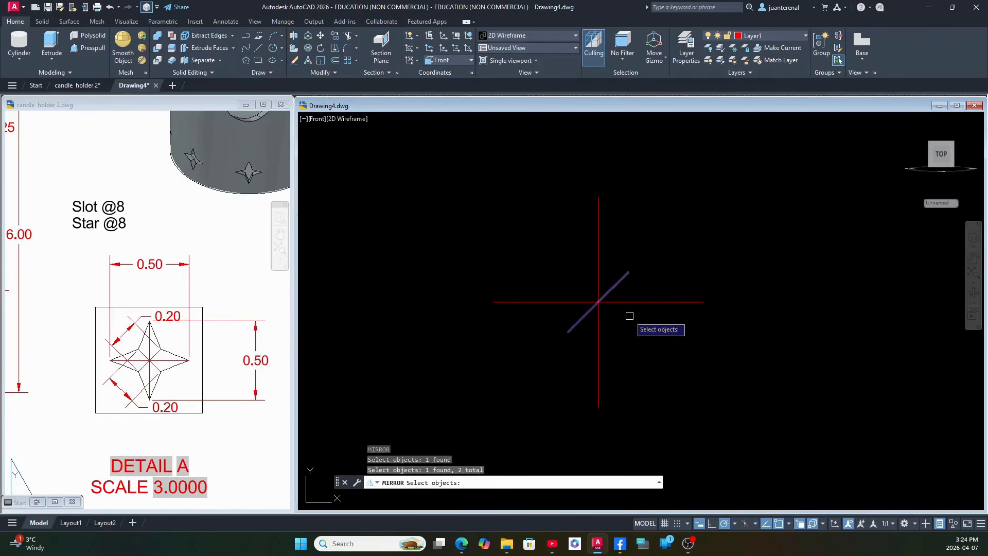
key(Return)
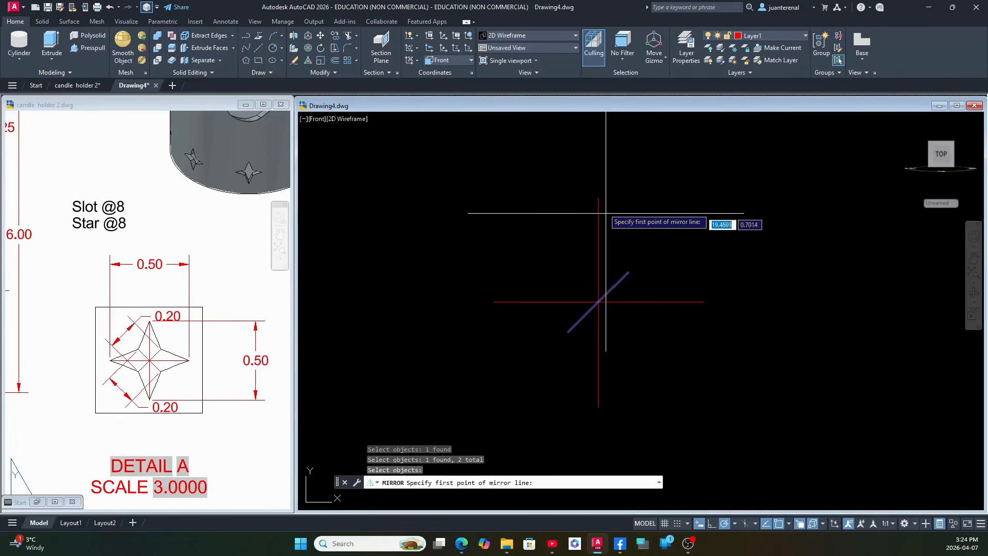
click(599, 198)
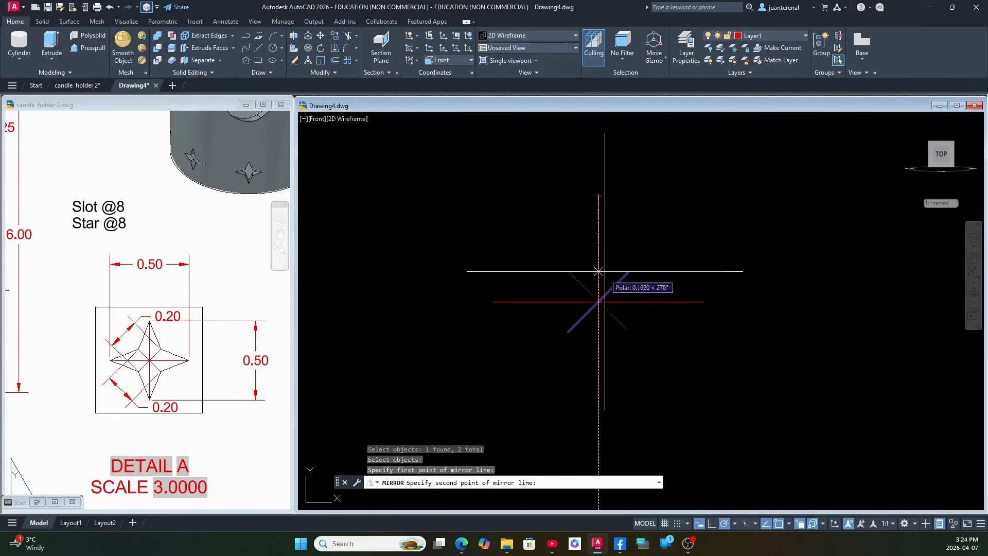
click(604, 407)
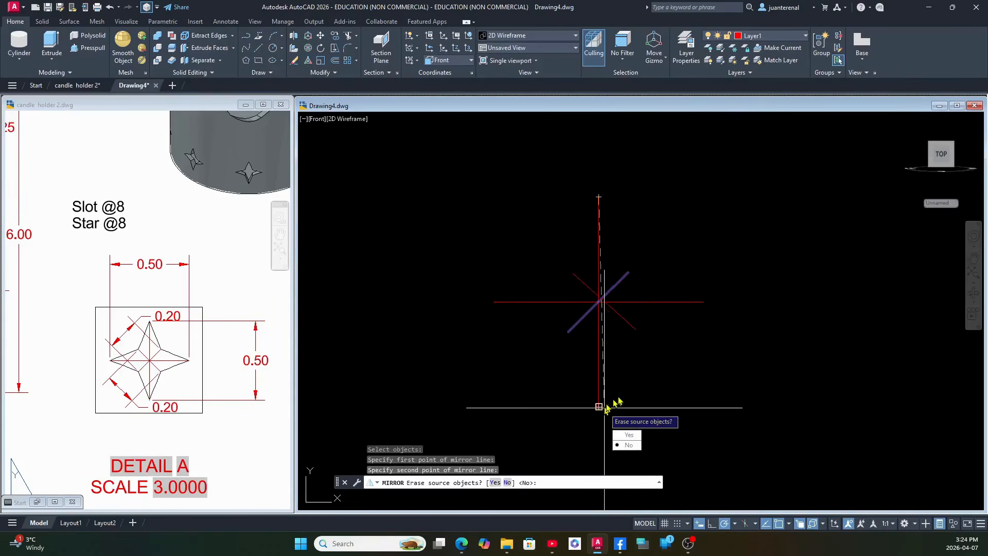
click(629, 445)
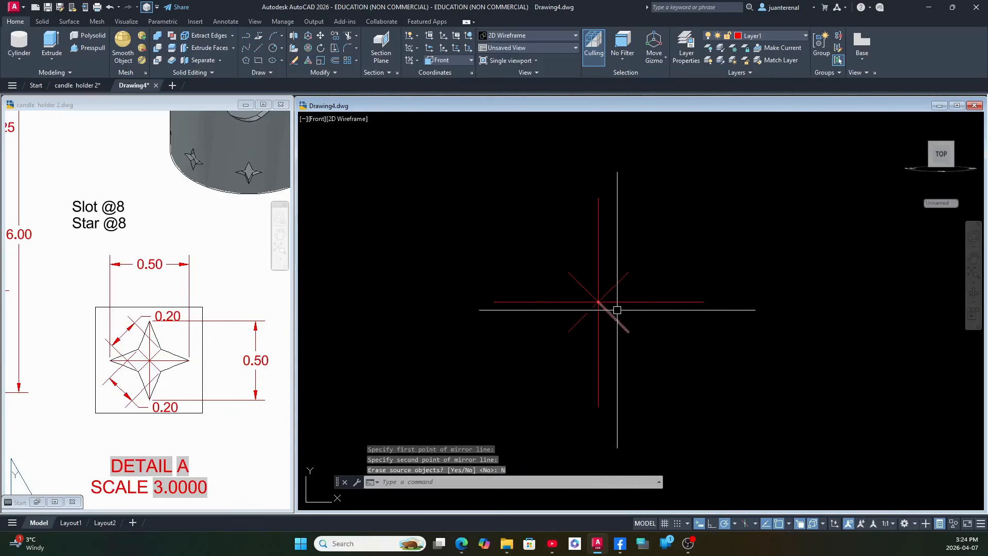
On layer 0, draw the closed four-pointed star outline with lines alternating between the endpoints of the axes and the diagonals.
scroll(618, 309, up, 2)
scroll(621, 319, down, 2)
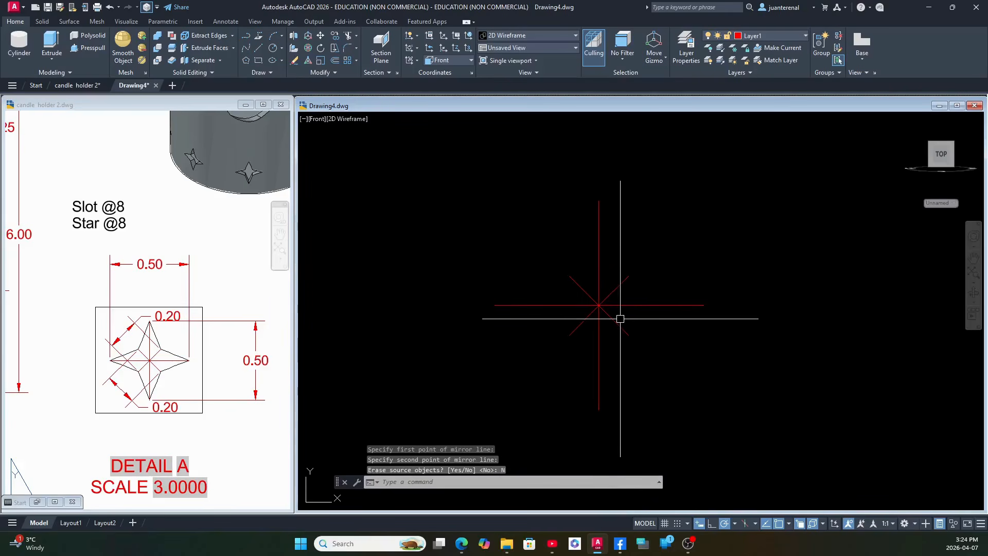
click(805, 36)
click(751, 46)
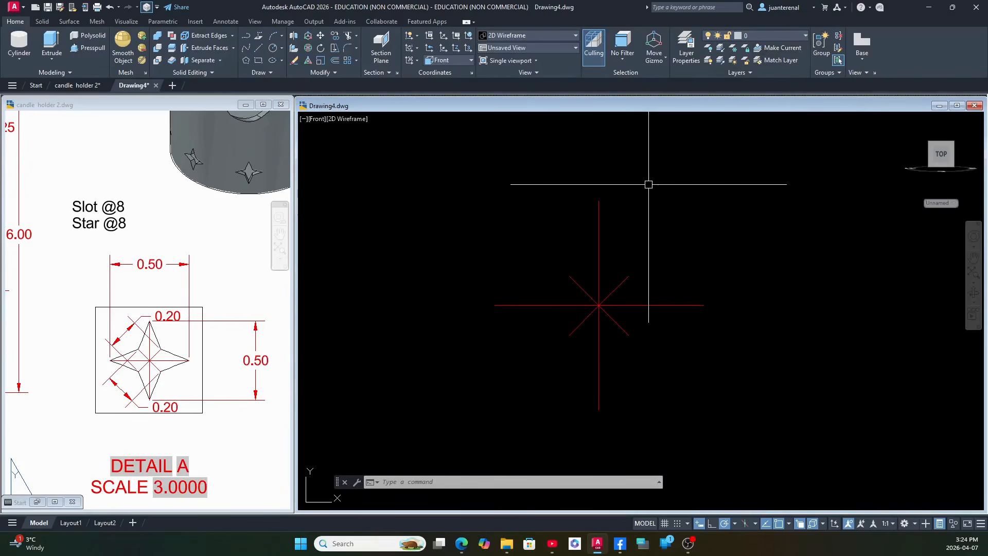
text(l)
key(Return)
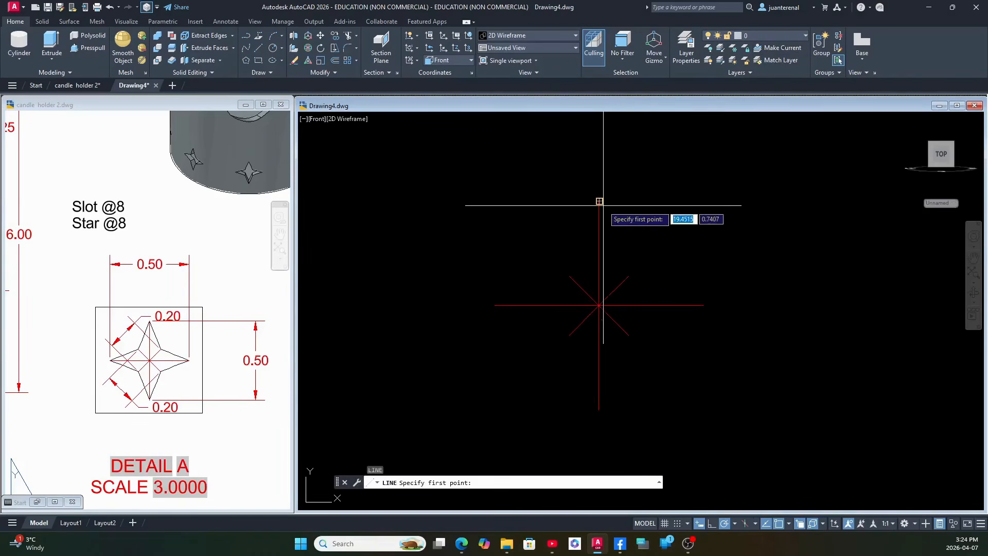
click(599, 201)
click(629, 276)
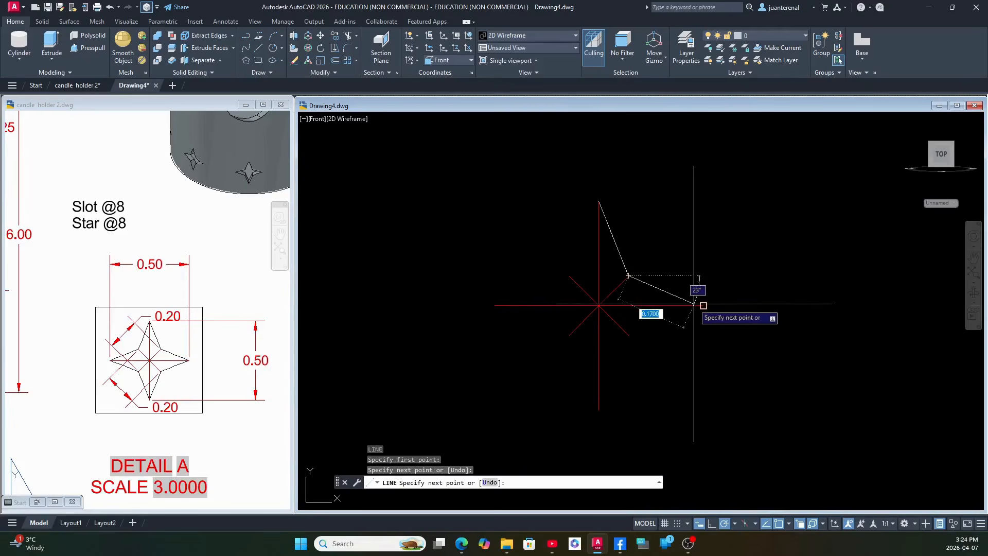
click(704, 305)
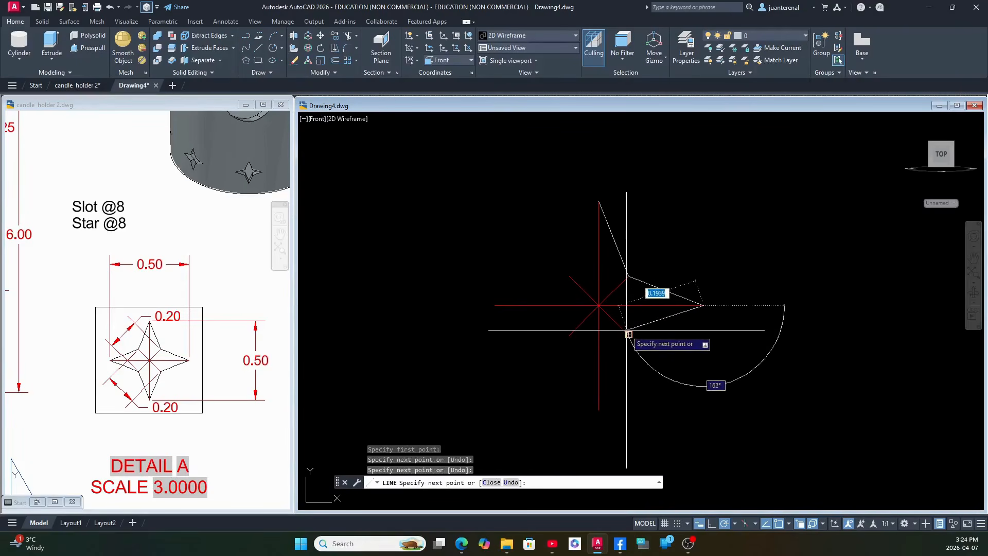
click(628, 335)
click(599, 410)
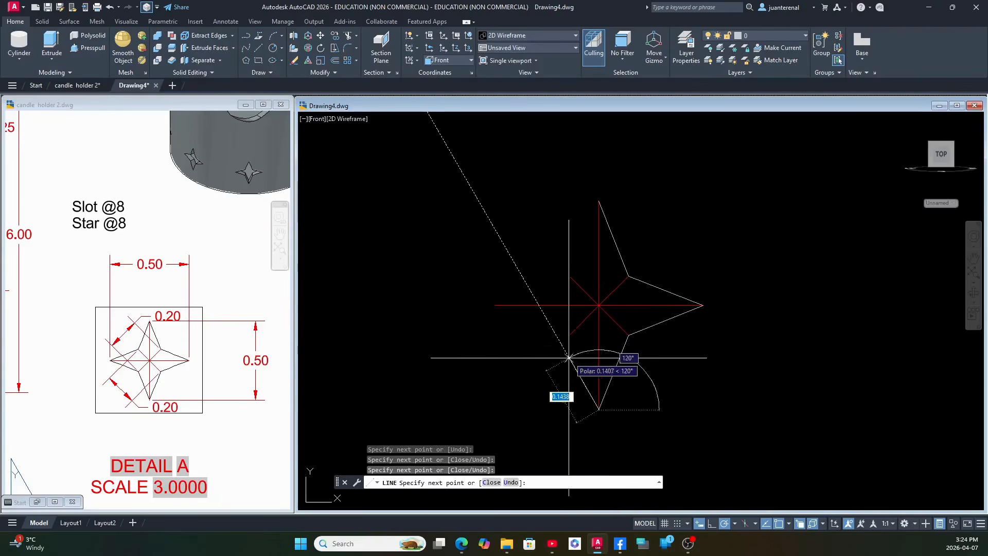
click(570, 335)
click(494, 305)
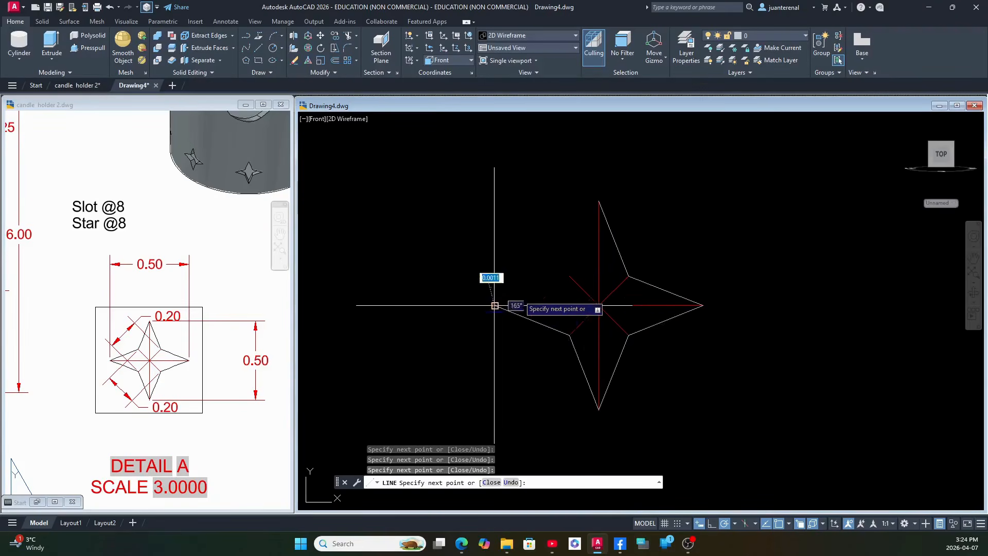
click(570, 276)
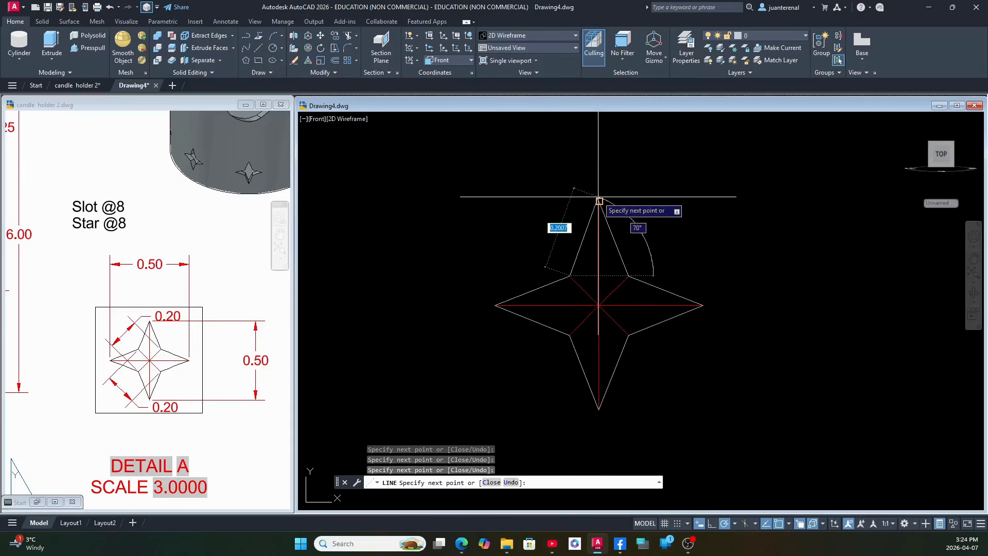
right_click(695, 195)
click(706, 202)
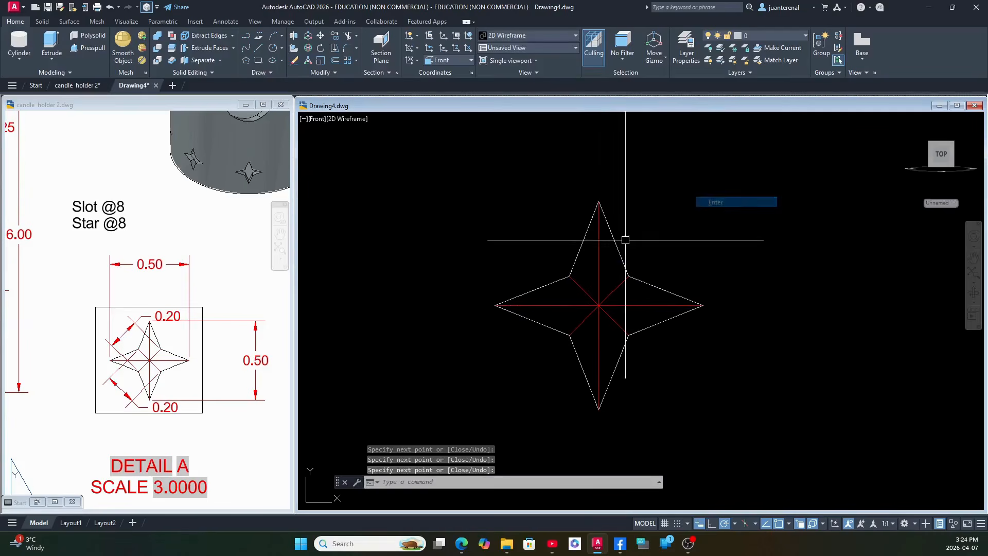
Erase the six red construction lines inside the star outline.
click(608, 338)
click(577, 283)
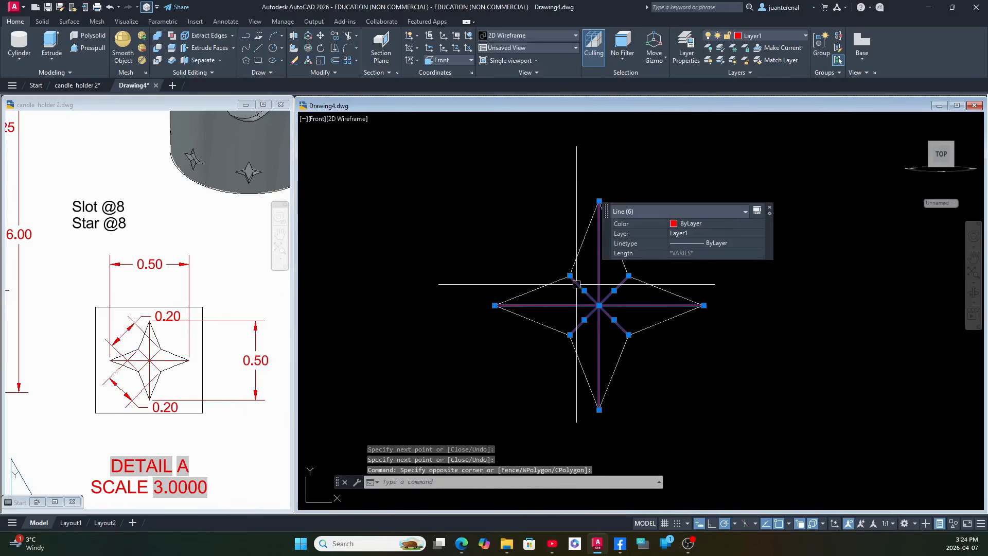
key(Delete)
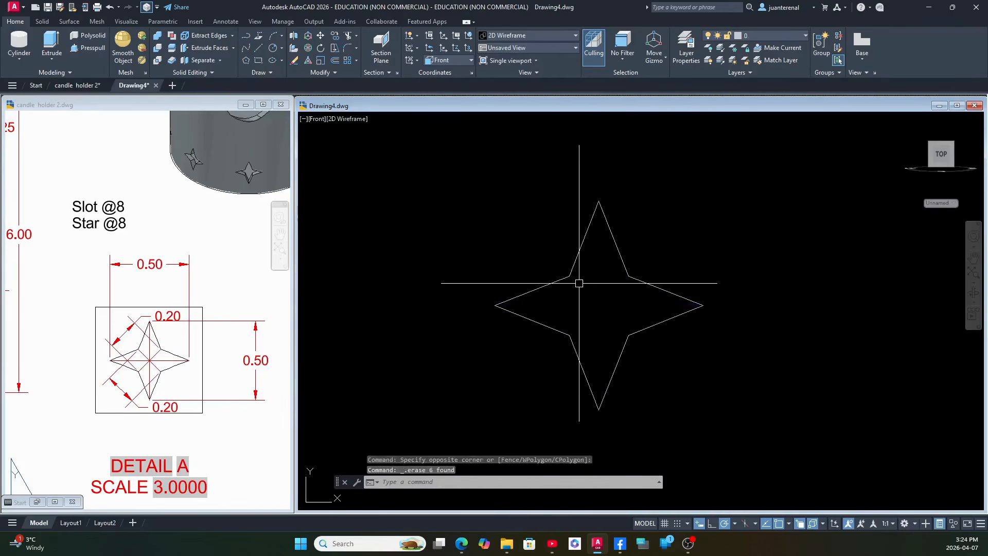
Join the eight star outline lines into a single polyline.
text(j)
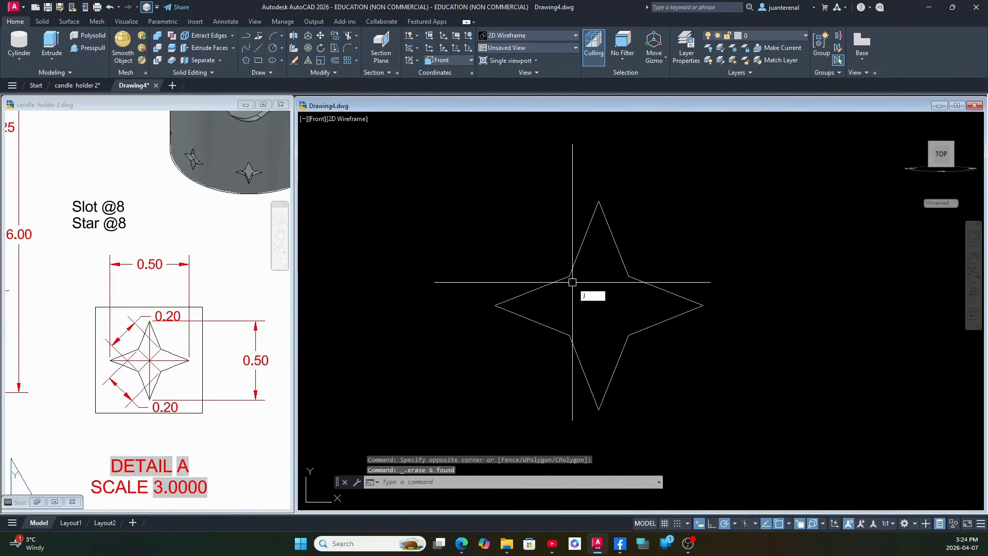
key(Return)
click(452, 174)
click(698, 415)
key(Return)
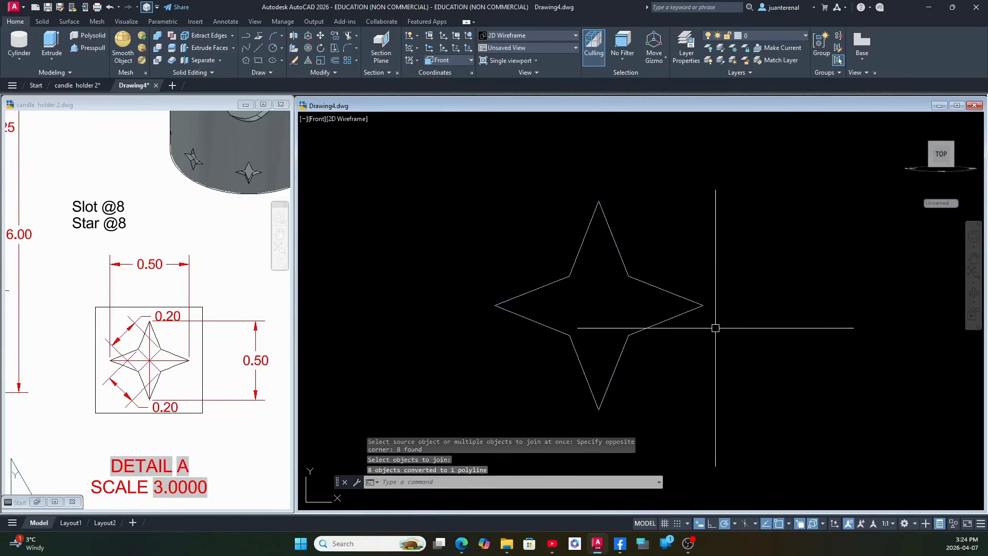
click(677, 315)
key(Escape)
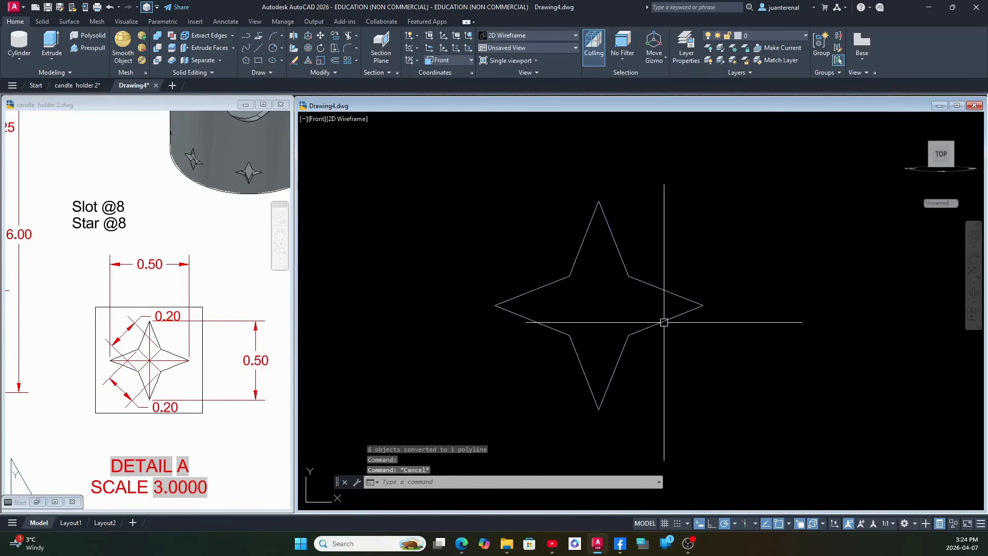
Move the star polyline by its upper tip onto the lower end of the red guide line near the cylinder's upper rim.
scroll(729, 342, down, 3)
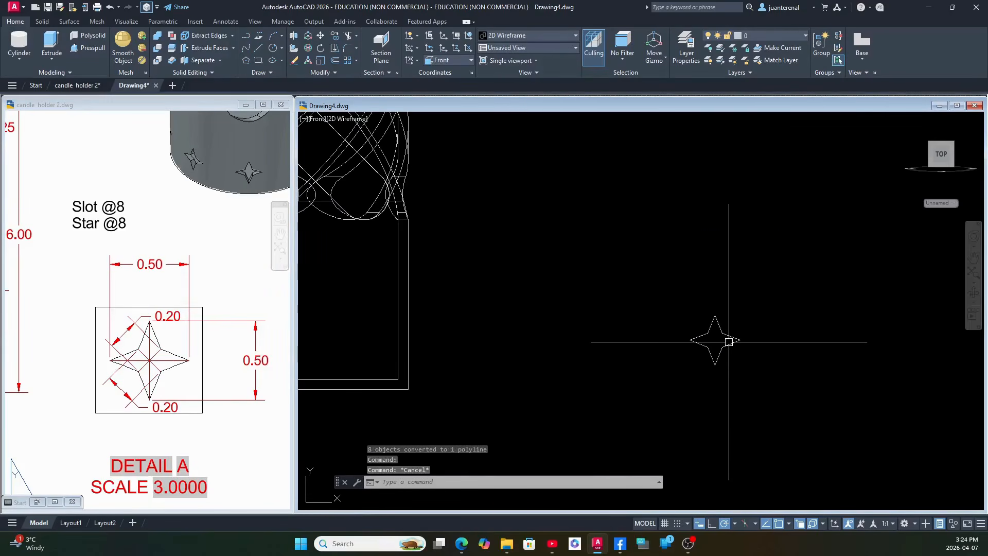
middle_drag(585, 339, 711, 426)
scroll(712, 427, down, 3)
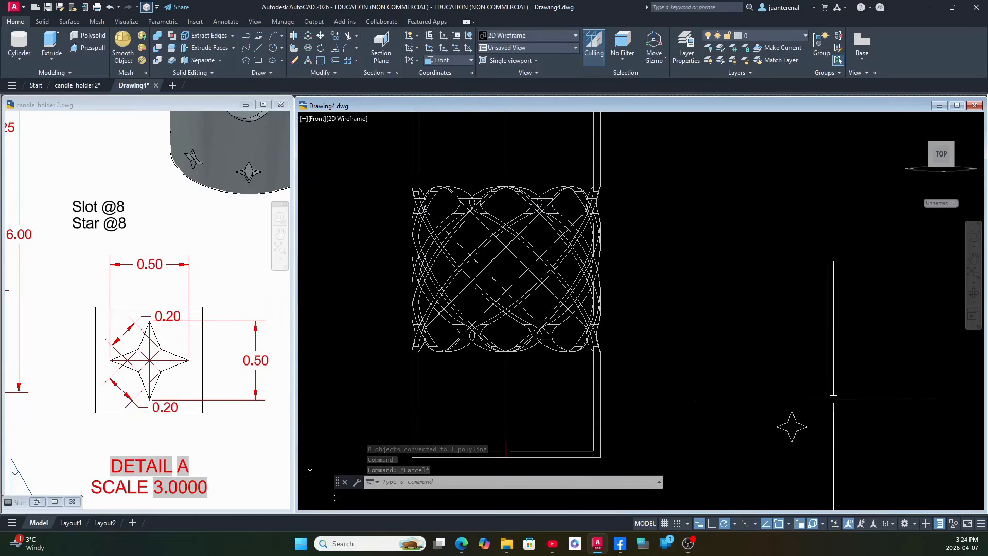
click(791, 426)
right_click(695, 279)
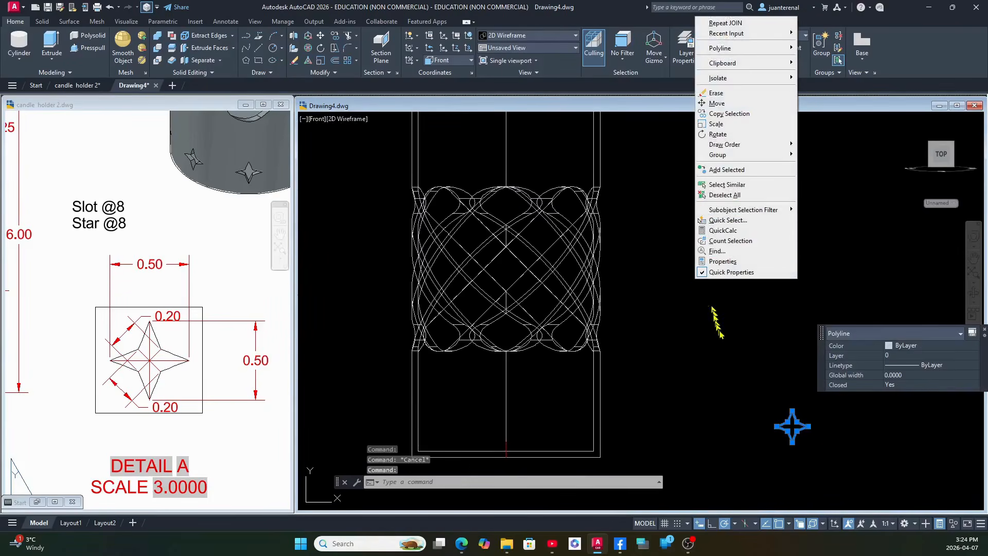
click(720, 103)
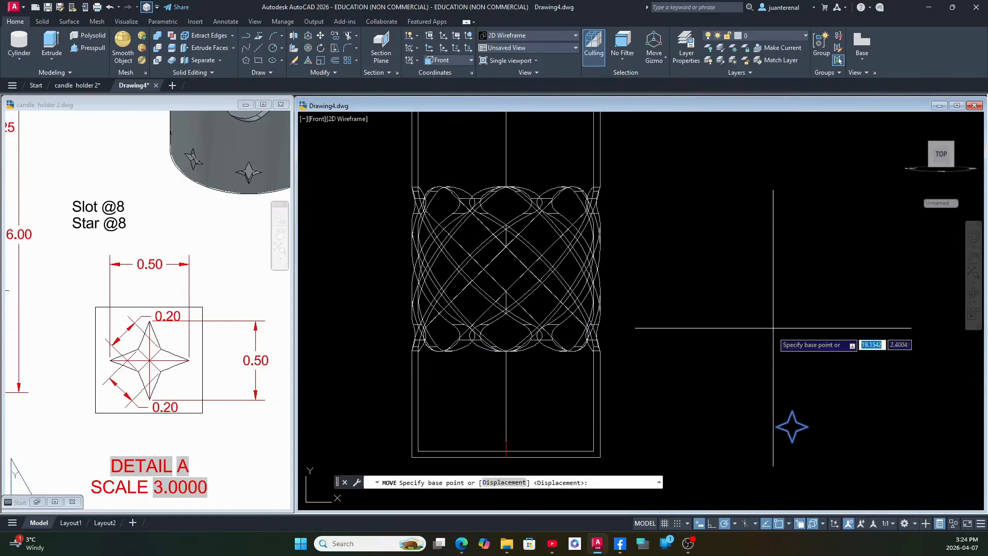
click(792, 425)
middle_drag(657, 326, 759, 459)
scroll(556, 276, up, 8)
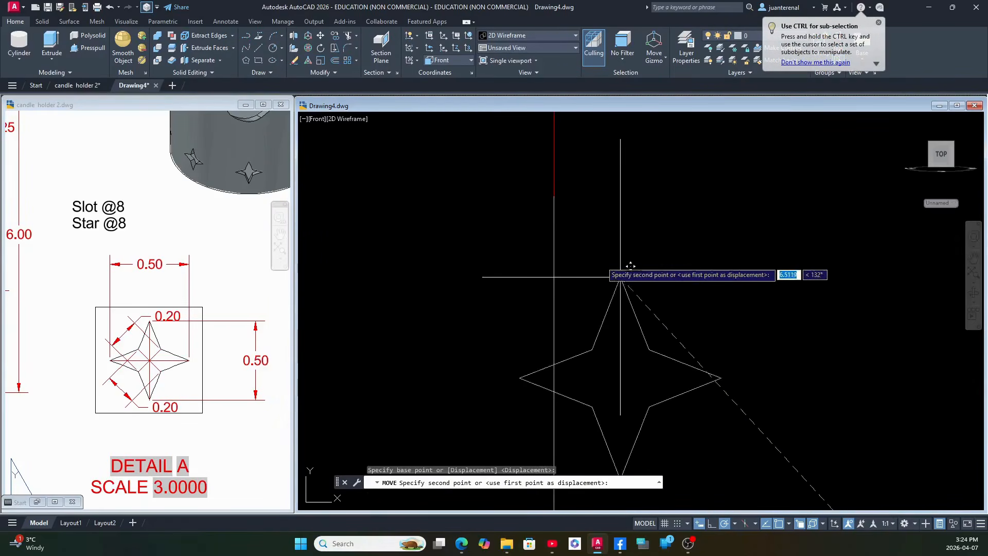
click(555, 195)
scroll(672, 240, down, 8)
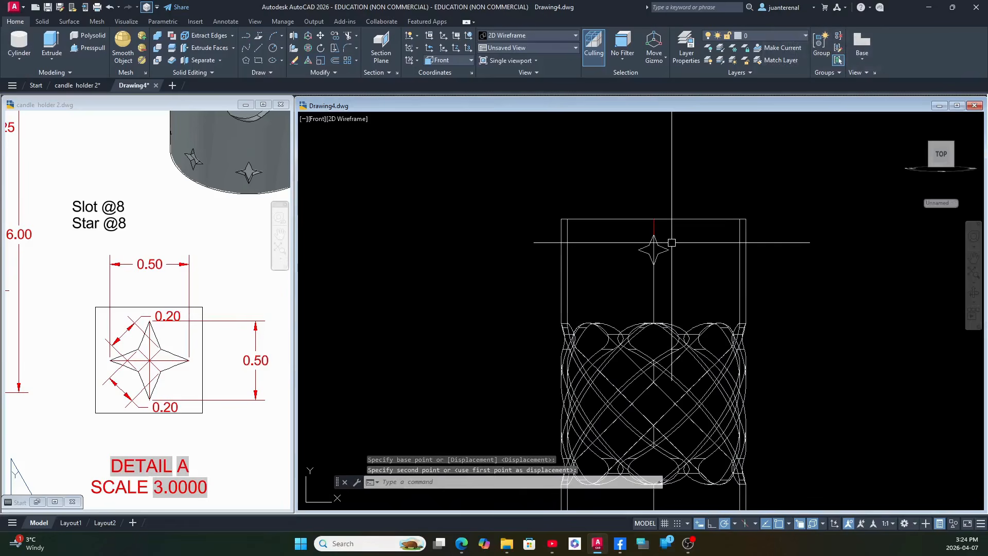
Extrude the star polyline inward through the cylinder wall to a point past the cylinder's center.
mouse_move(672, 242)
shift+middle_down()
mouse_move(717, 293)
mouse_move(807, 333)
mouse_move(808, 293)
mouse_move(762, 307)
mouse_move(772, 280)
mouse_move(763, 257)
mouse_move(784, 290)
mouse_move(721, 273)
mouse_move(752, 288)
mouse_move(730, 280)
mouse_move(732, 266)
mouse_move(734, 281)
mouse_move(731, 267)
mouse_move(757, 298)
mouse_move(724, 306)
shift+middle_up()
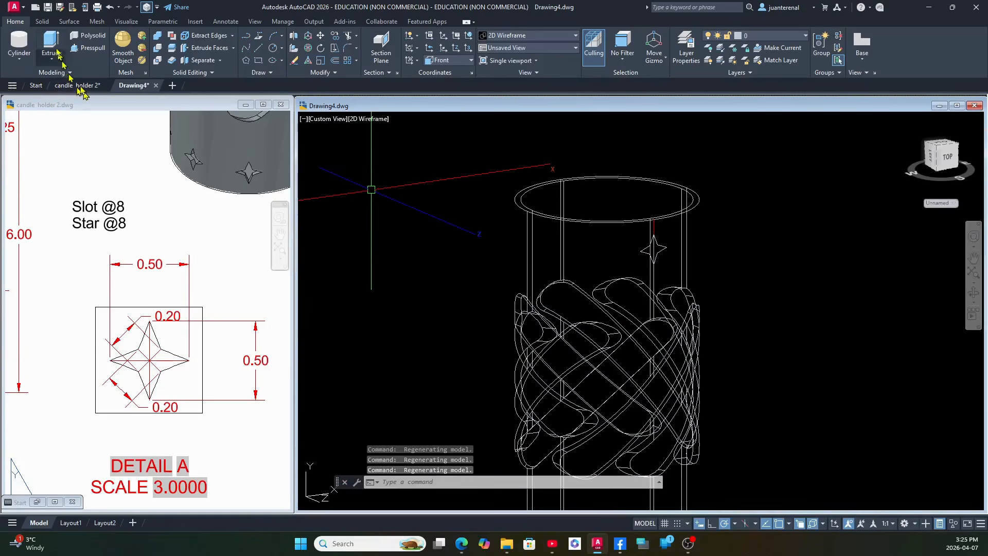
click(55, 57)
click(657, 253)
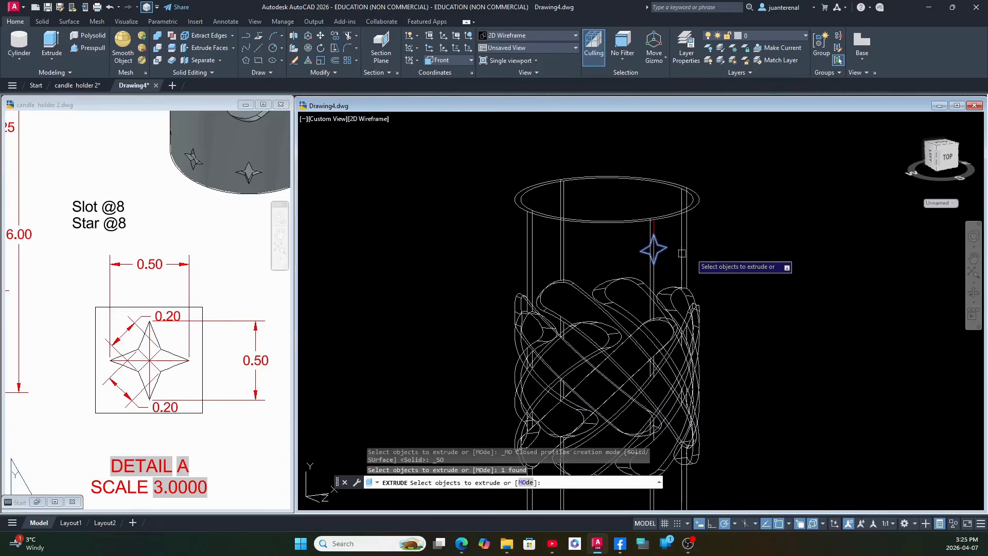
right_click(716, 248)
click(735, 252)
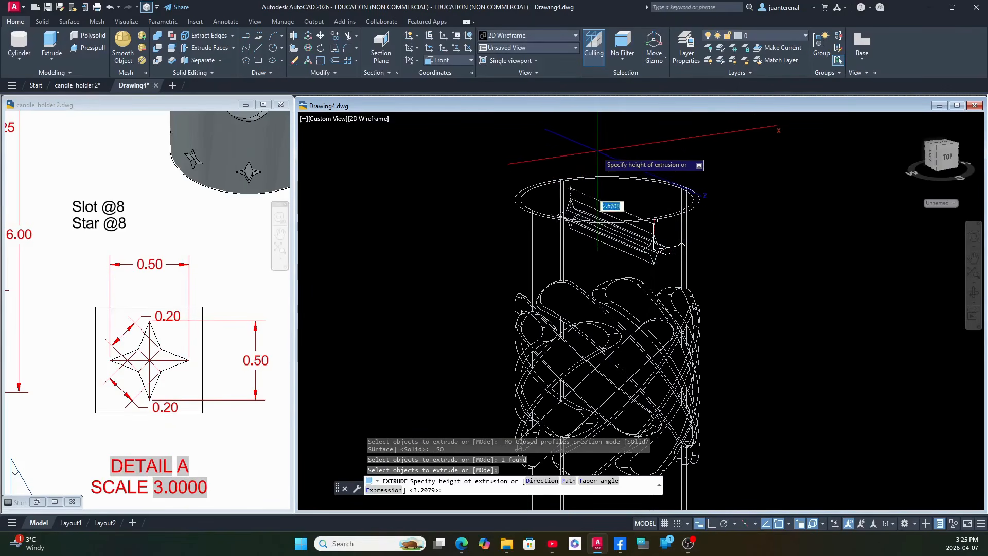
click(625, 147)
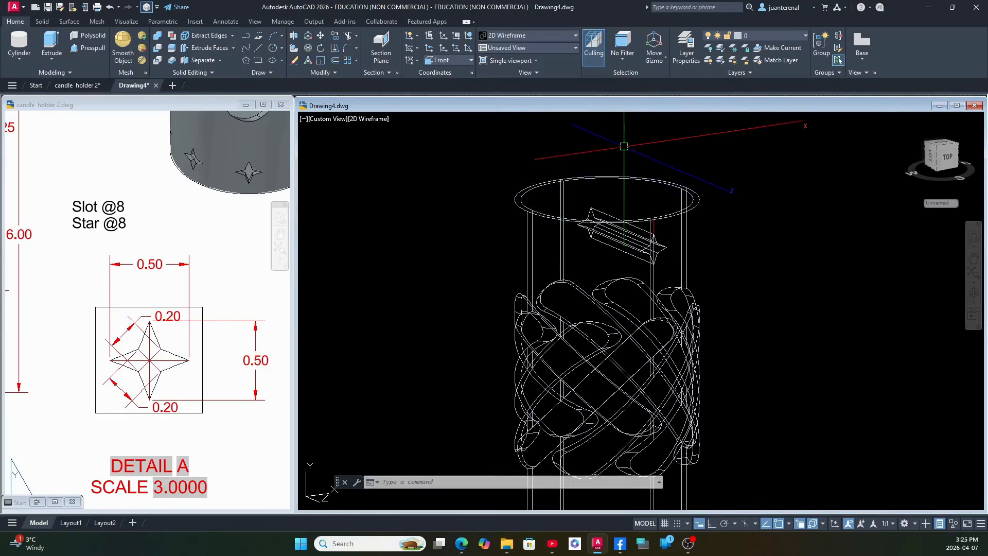
From the Top view, create a polar array of the extruded star around the center of the cylinder.
click(335, 119)
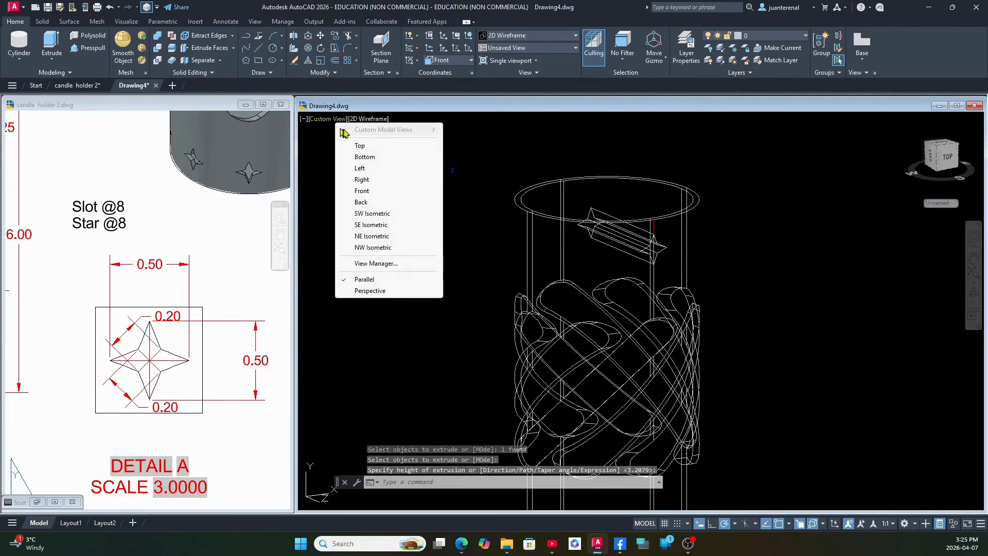
click(355, 138)
middle_drag(591, 228, 521, 222)
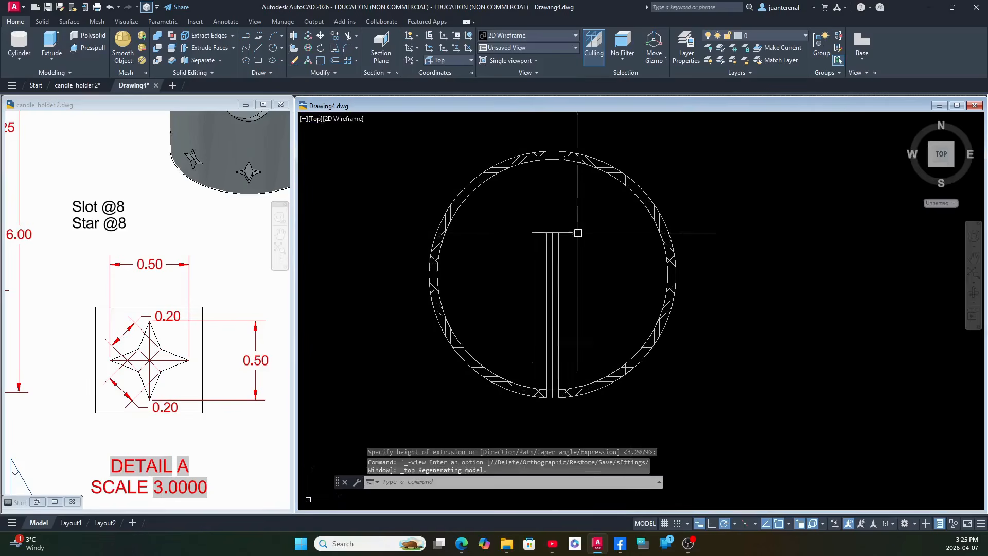
text(ARR)
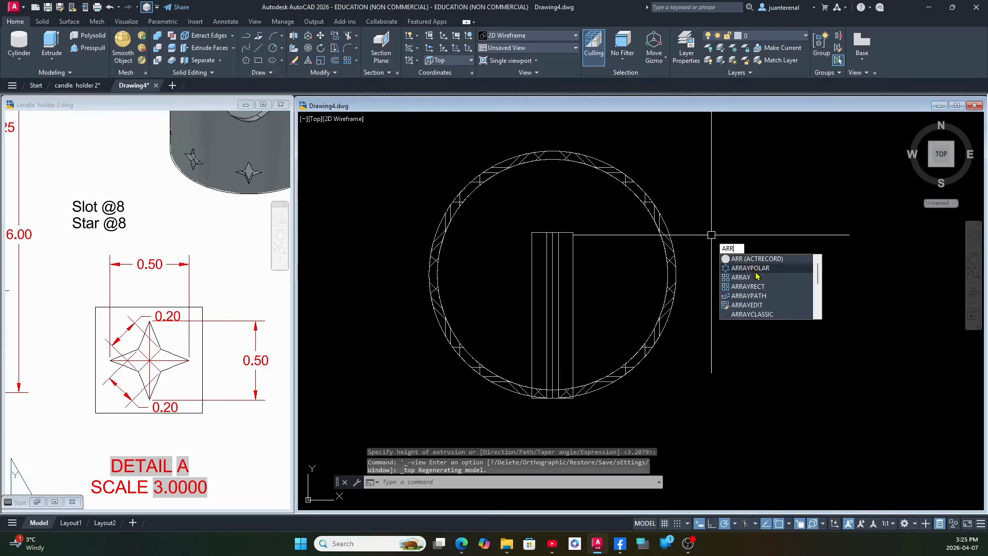
click(751, 268)
click(598, 277)
click(575, 293)
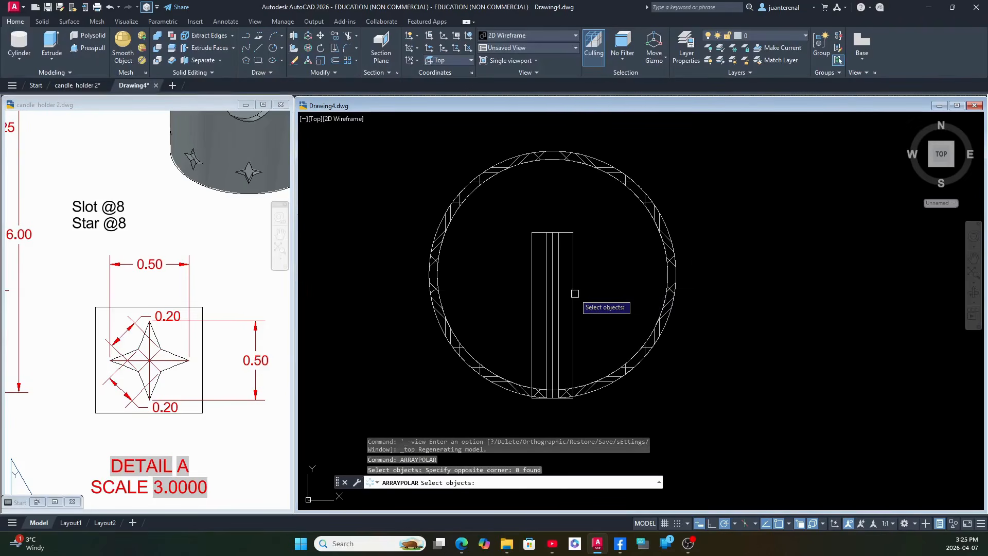
click(574, 293)
key(Return)
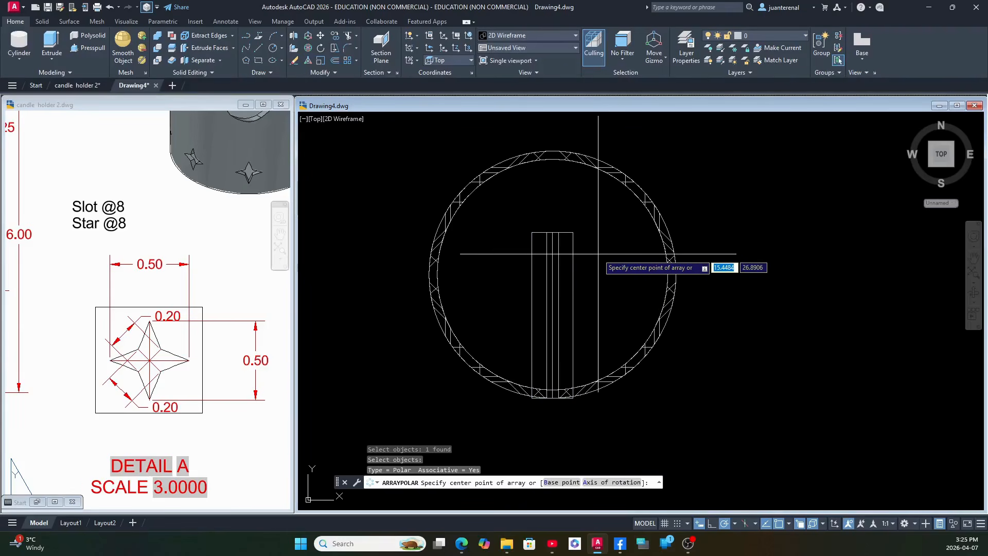
shift+right_click(598, 254)
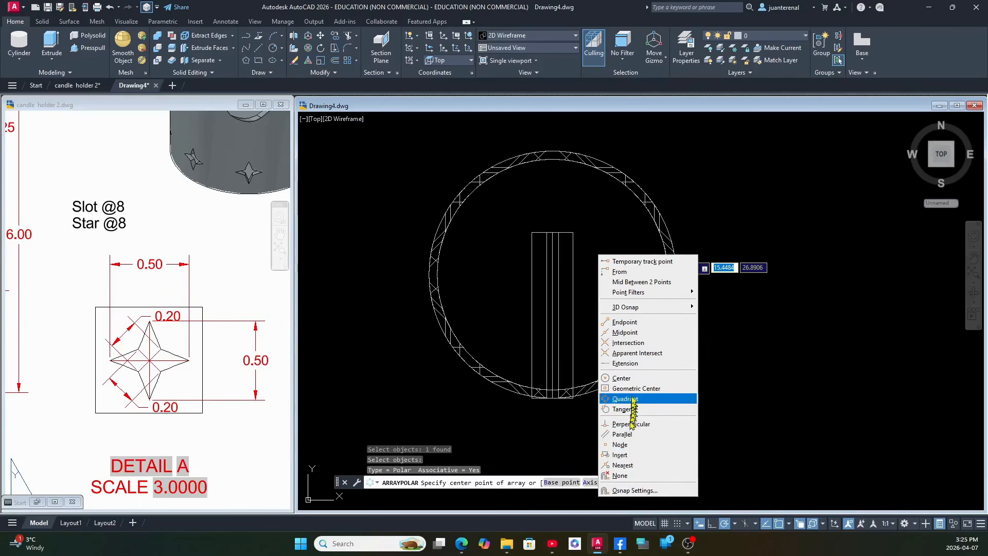
click(621, 378)
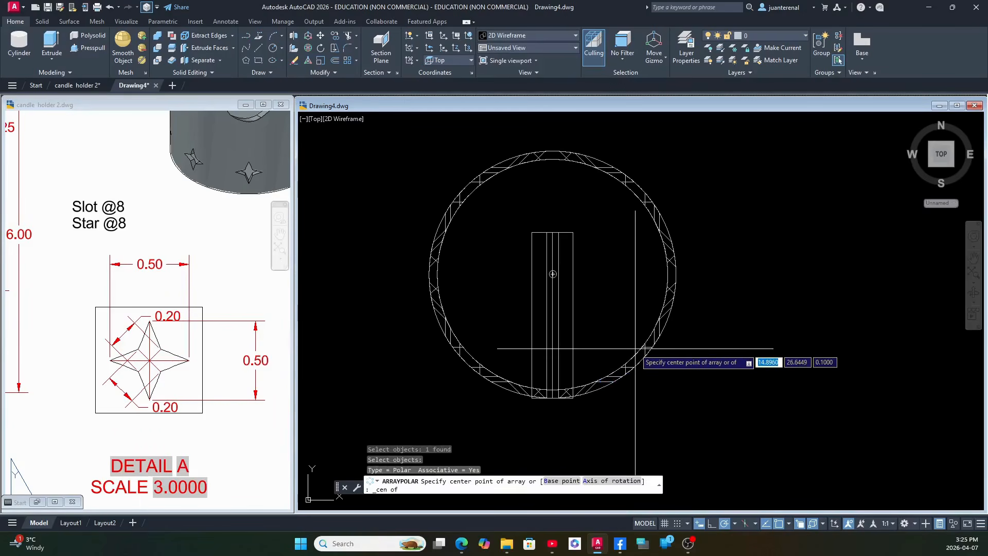
click(635, 349)
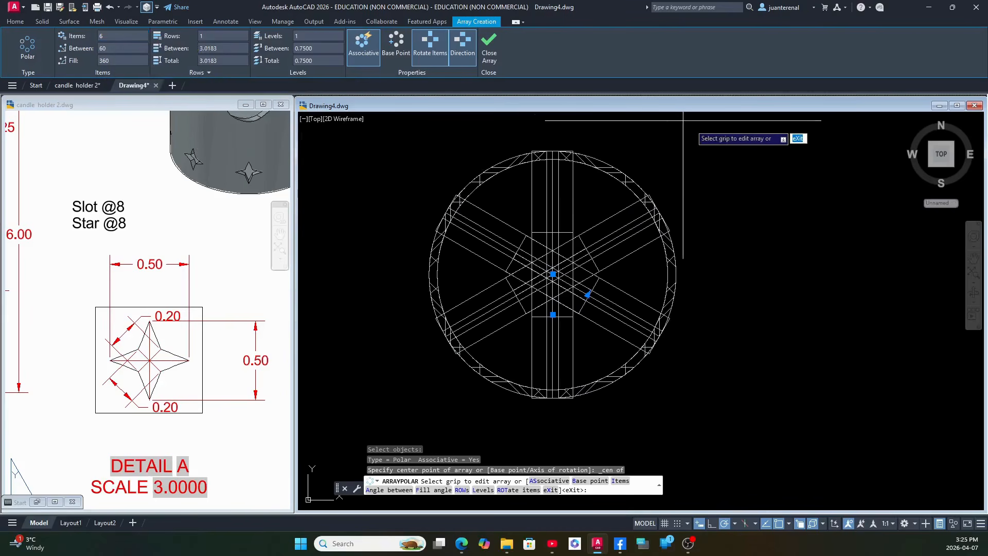
Set the number of items in the star array to 8 and finish the array.
right_click(707, 164)
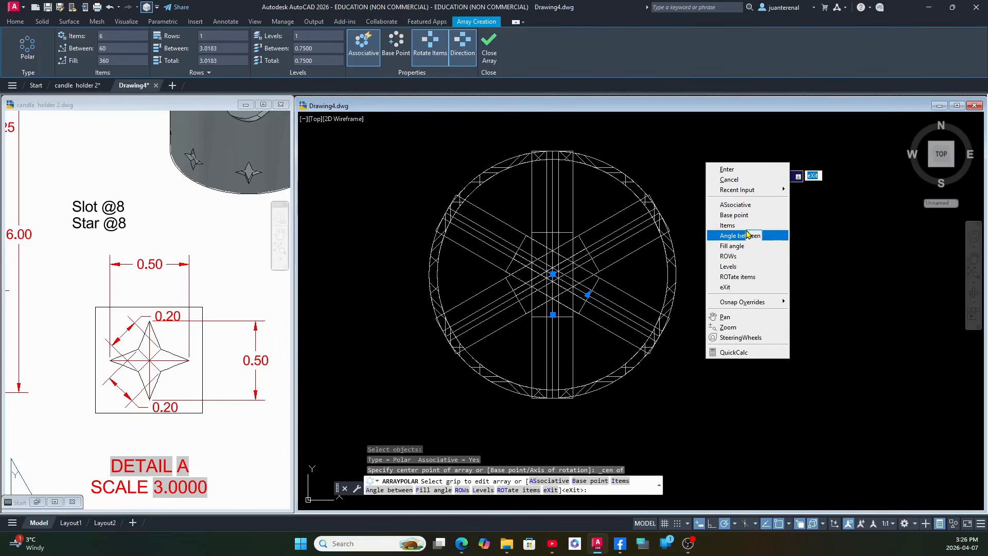
click(746, 225)
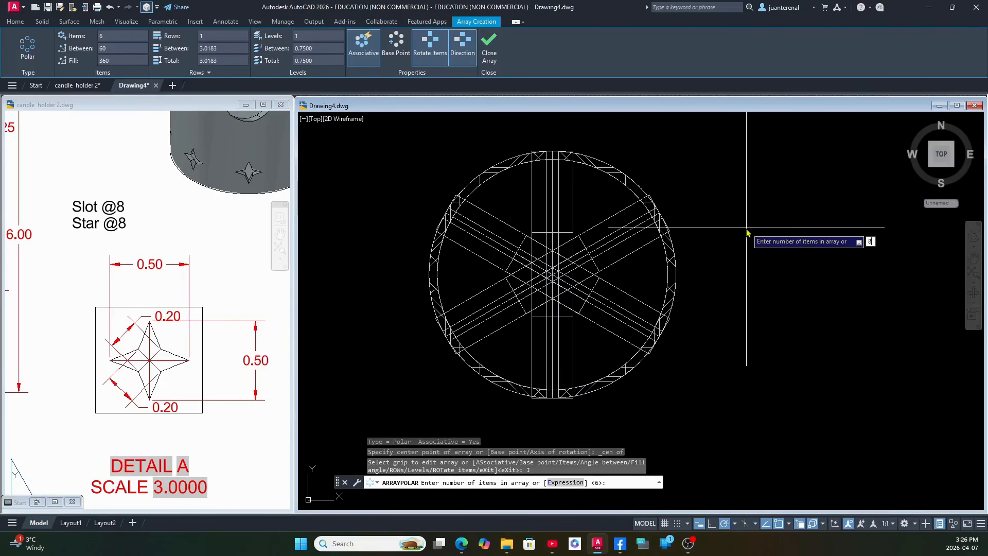
key(Return)
key(Return)
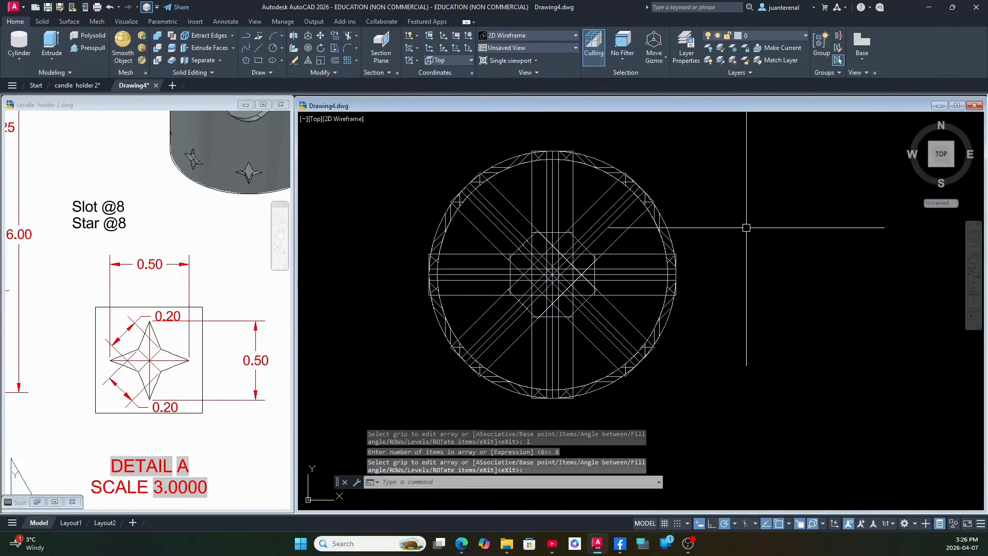
Display the model in the Conceptual visual style.
click(344, 119)
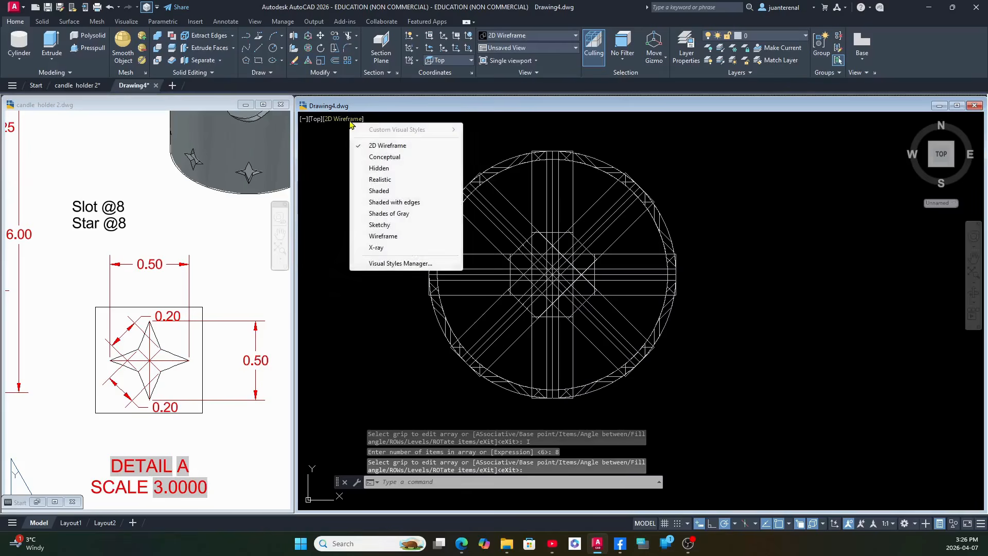
click(384, 156)
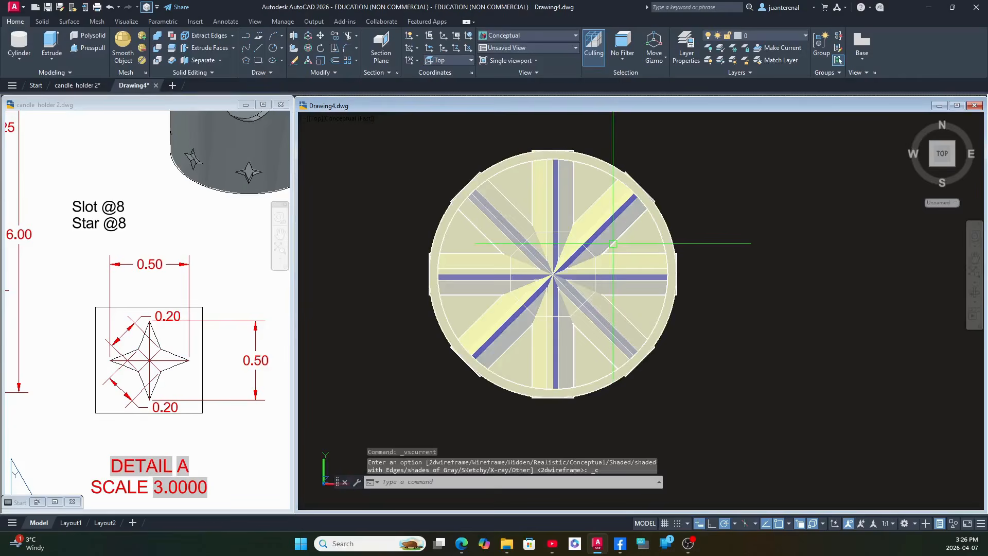
shift+middle_drag(629, 280, 605, 309)
Copy the star array from the front star's lower tip to the upper end of the red guide line near the cylinder's base.
click(473, 214)
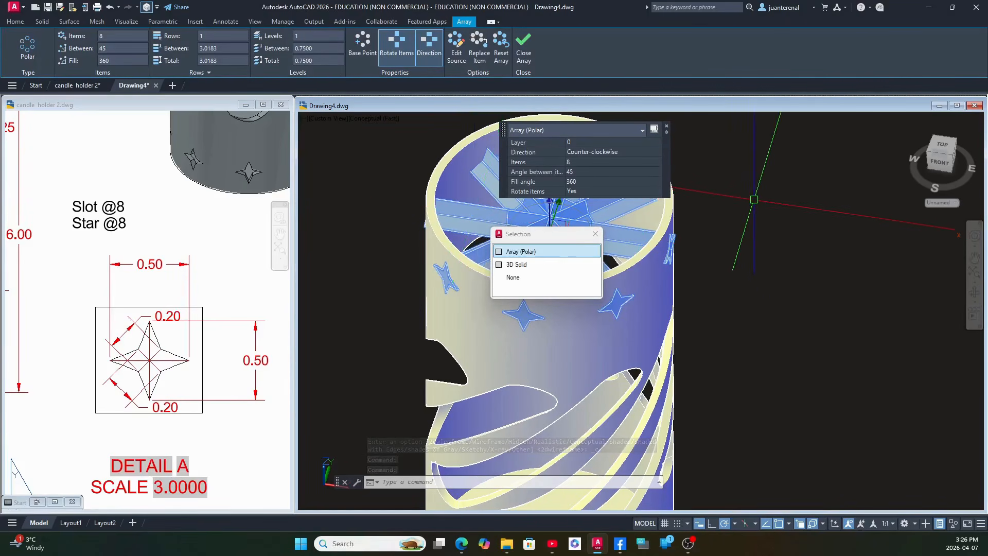
right_click(754, 200)
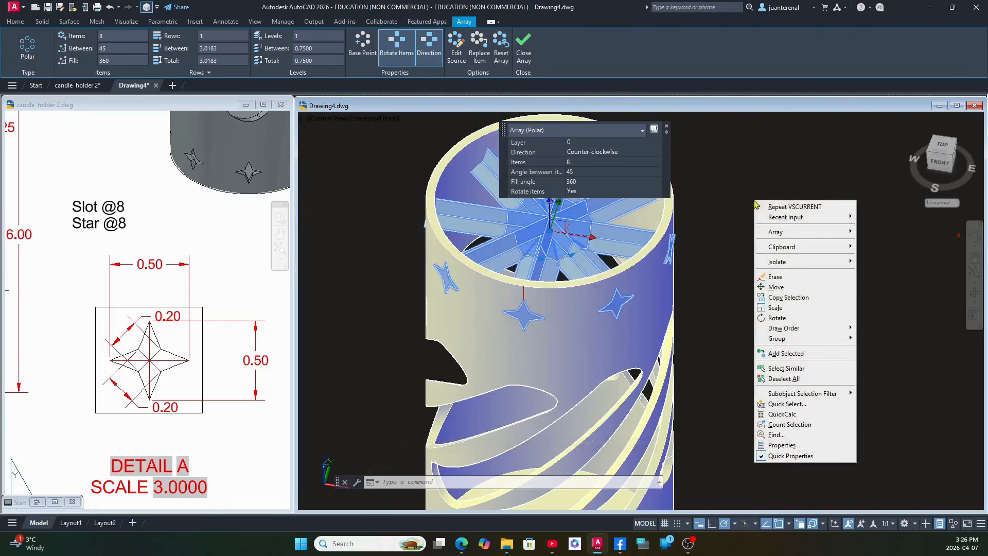
click(797, 298)
middle_drag(794, 309, 805, 203)
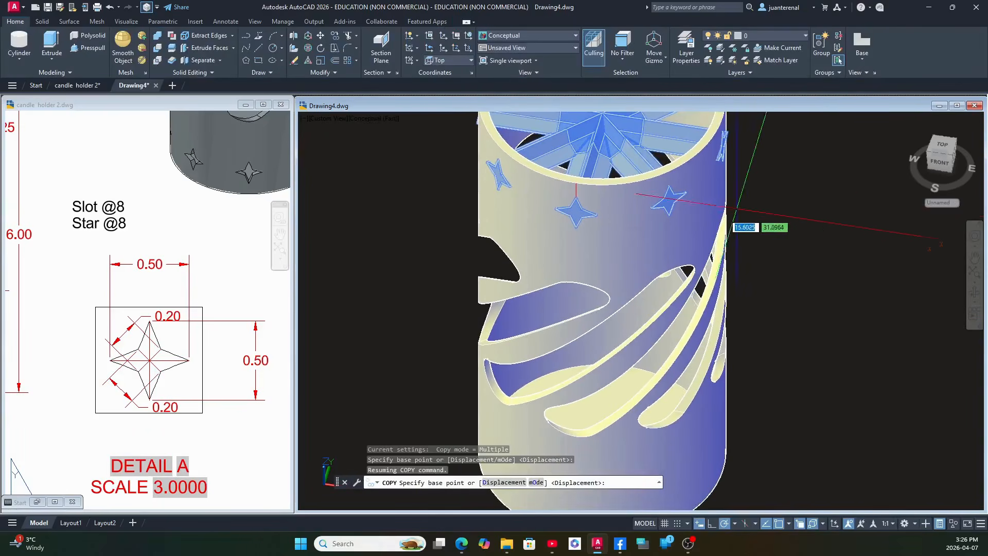
click(577, 226)
scroll(596, 264, down, 2)
middle_drag(596, 266, 600, 200)
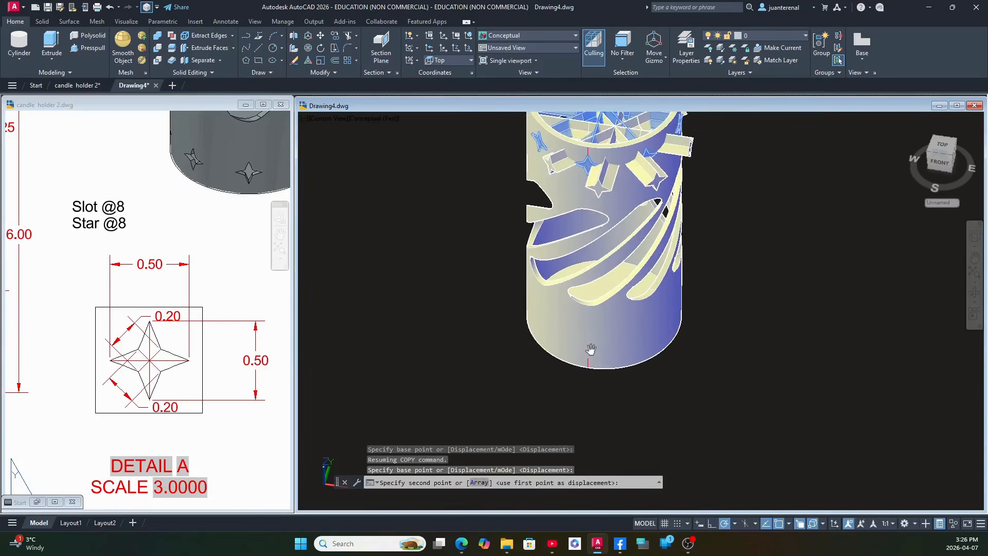
scroll(605, 390, up, 4)
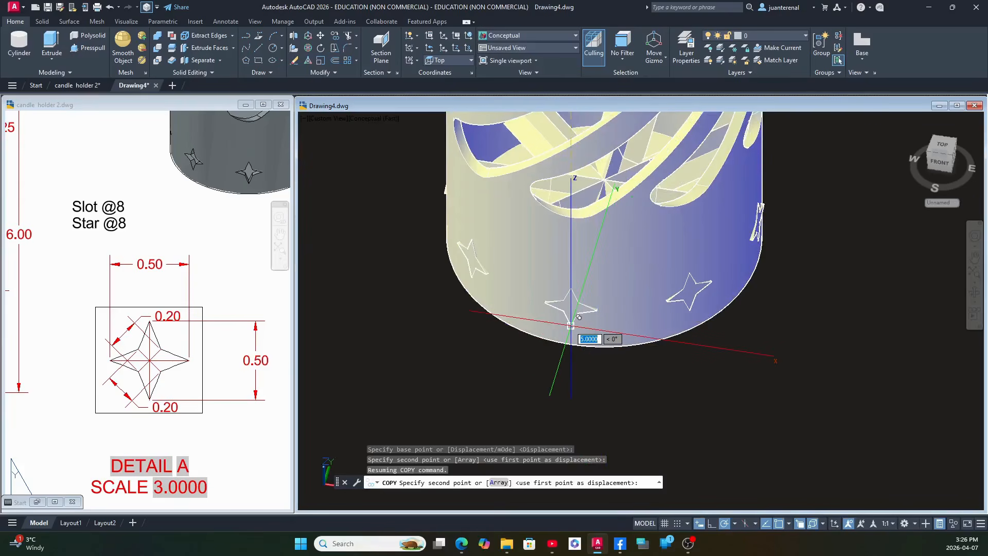
click(570, 326)
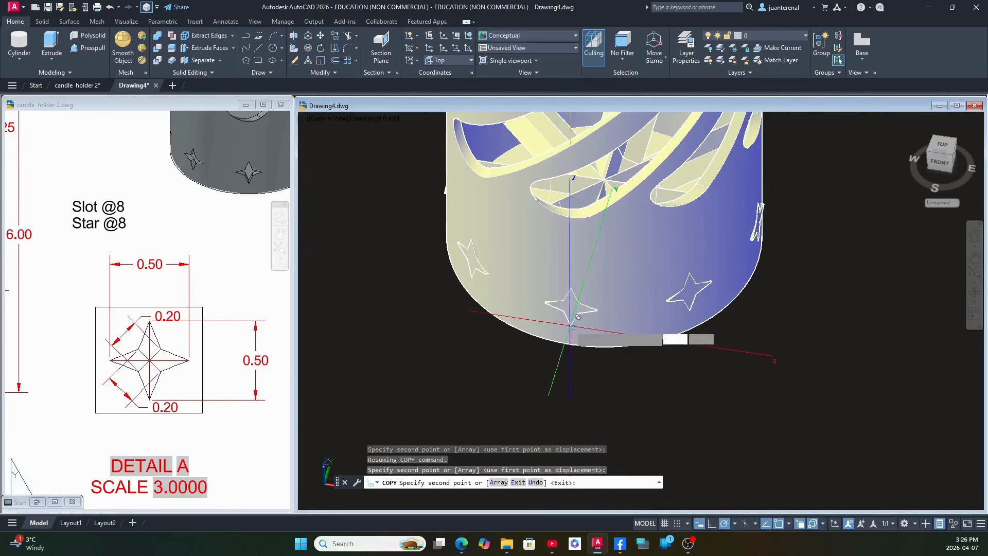
right_click(724, 328)
click(747, 336)
Explode both polar star arrays, the one near the rim and the one near the base, into individual solids.
scroll(724, 328, down, 3)
middle_drag(724, 328, 670, 434)
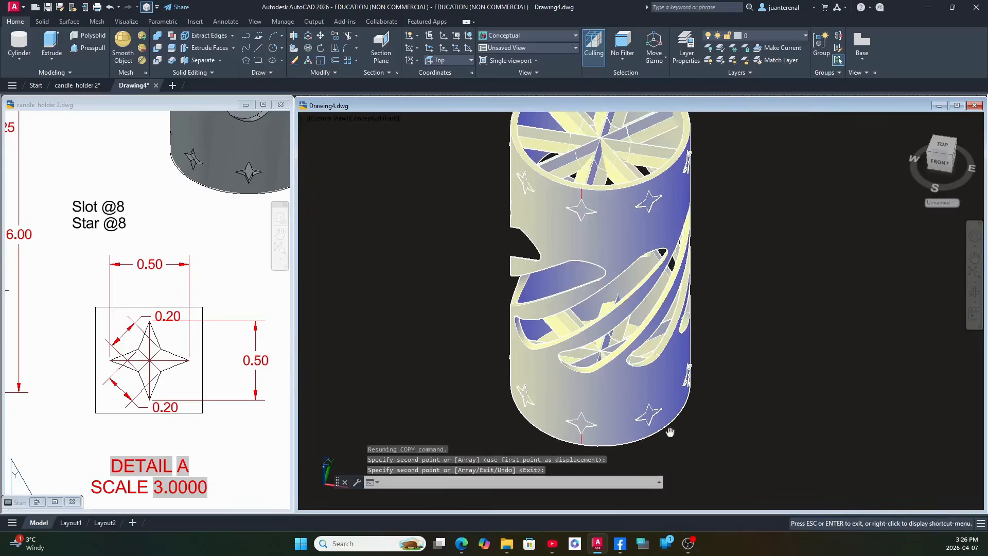
click(650, 202)
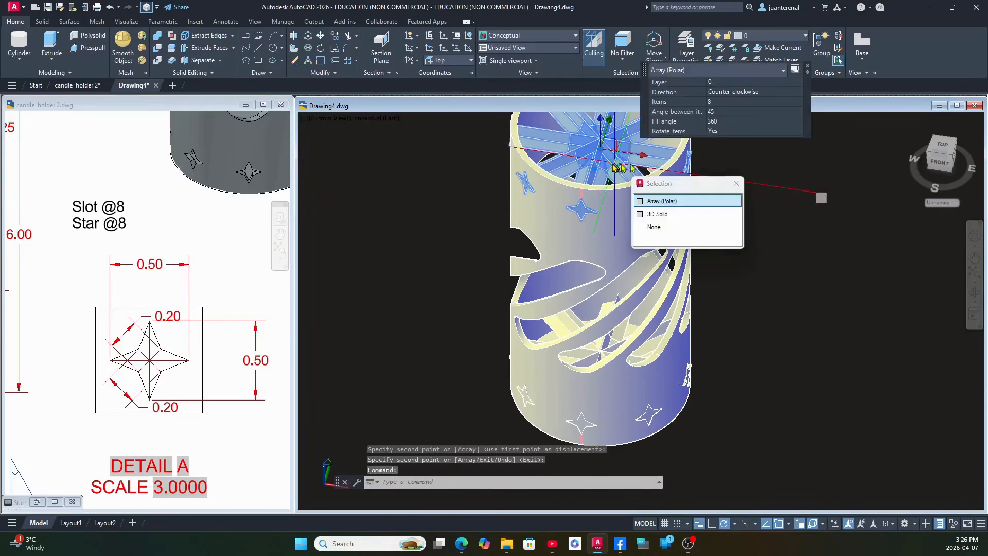
key(Escape)
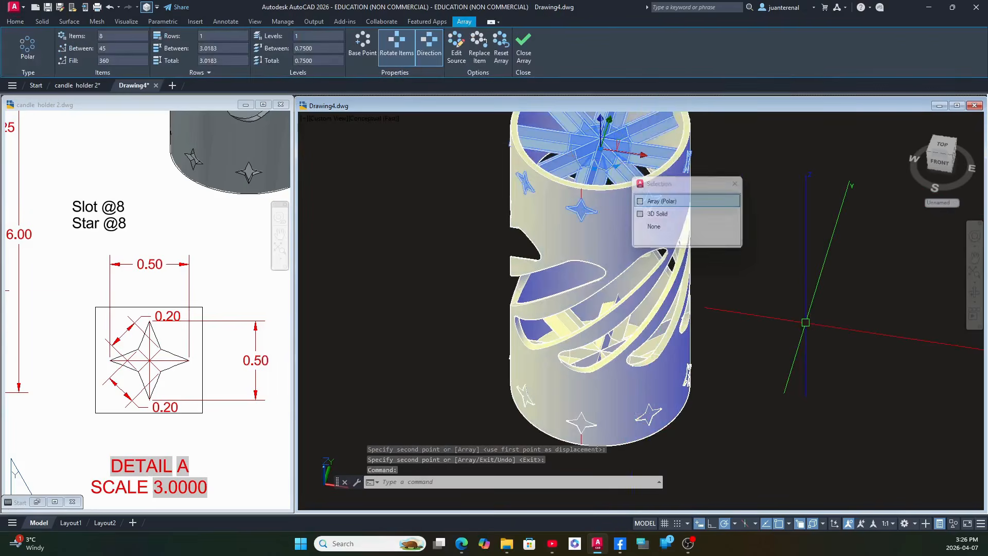
text(XC)
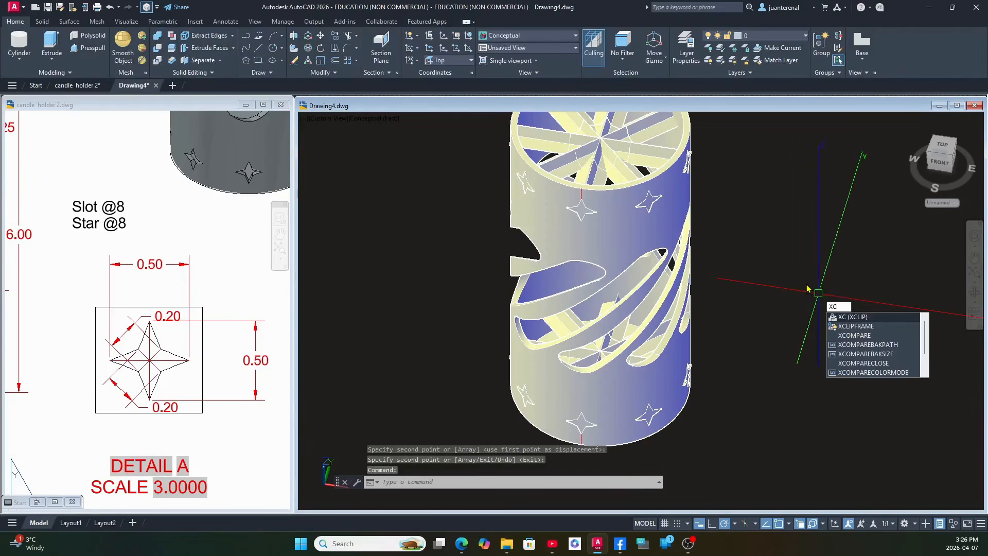
key(BackSpace)
key(Return)
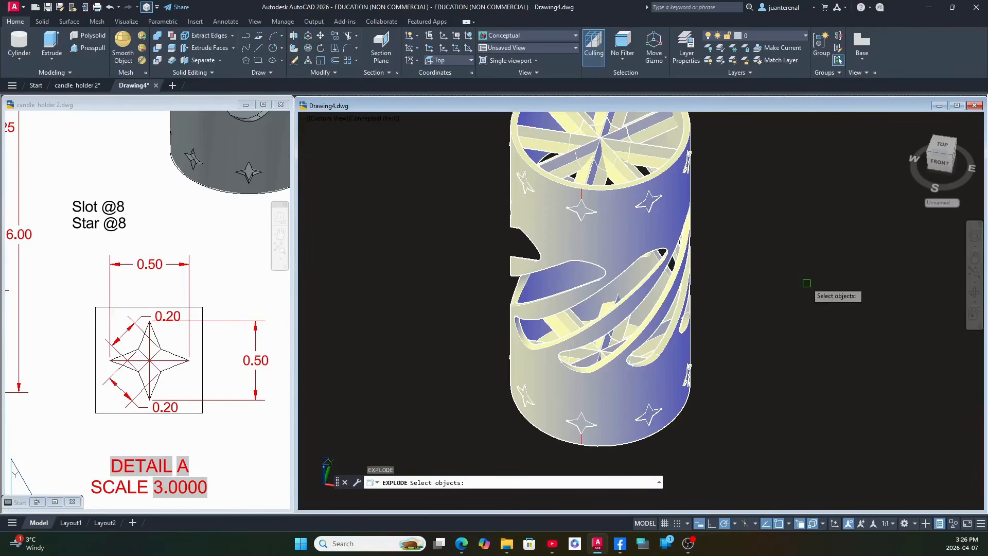
click(555, 131)
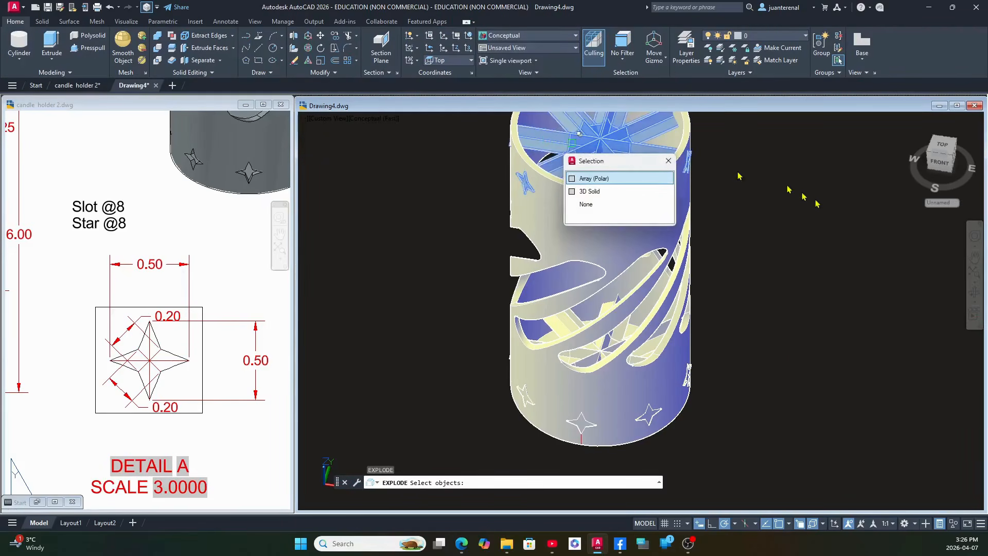
click(652, 413)
key(Return)
key(Return)
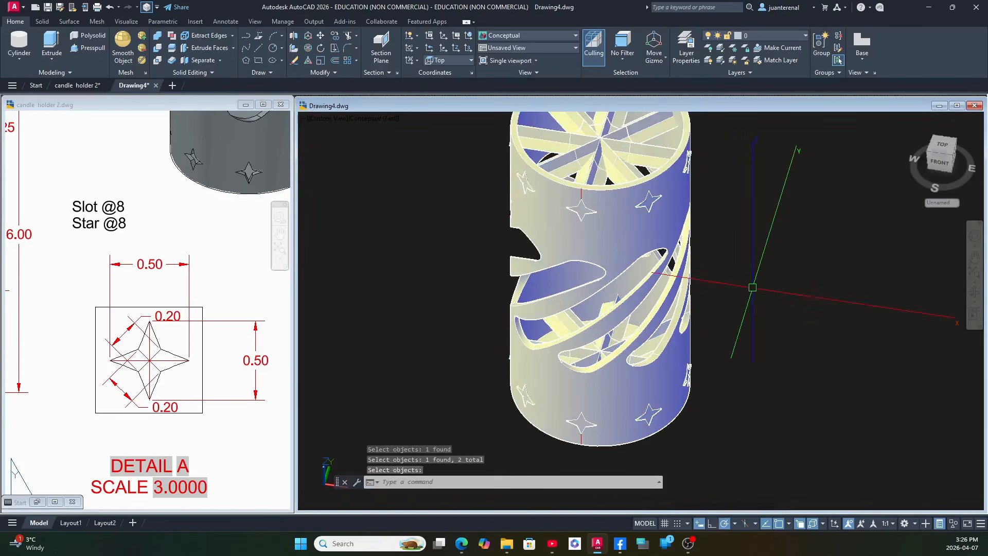
click(569, 140)
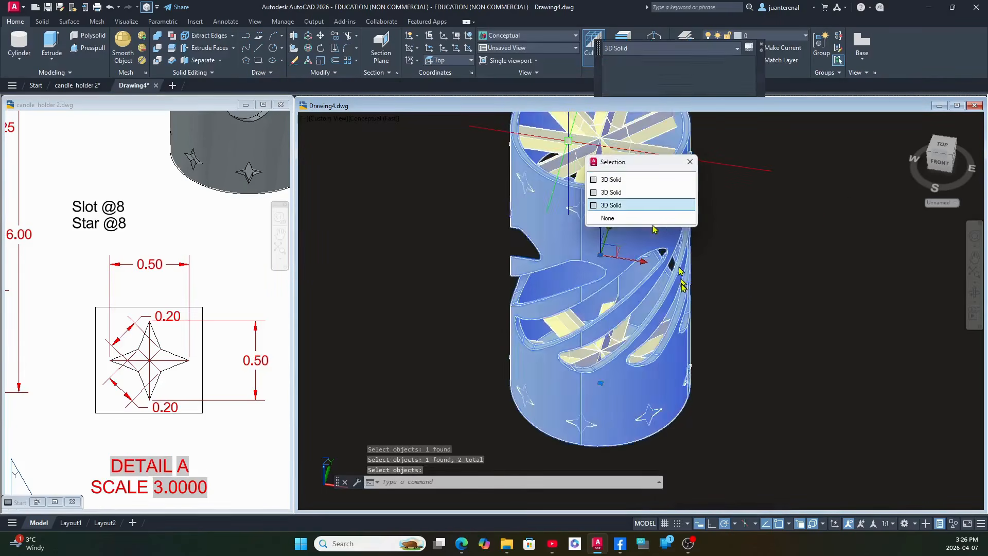
key(Escape)
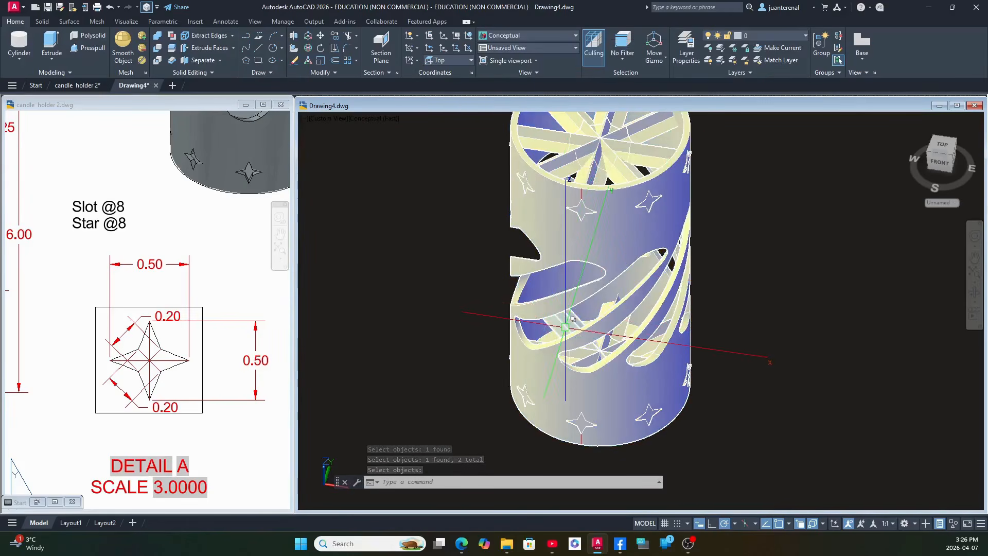
click(565, 328)
key(Escape)
click(750, 218)
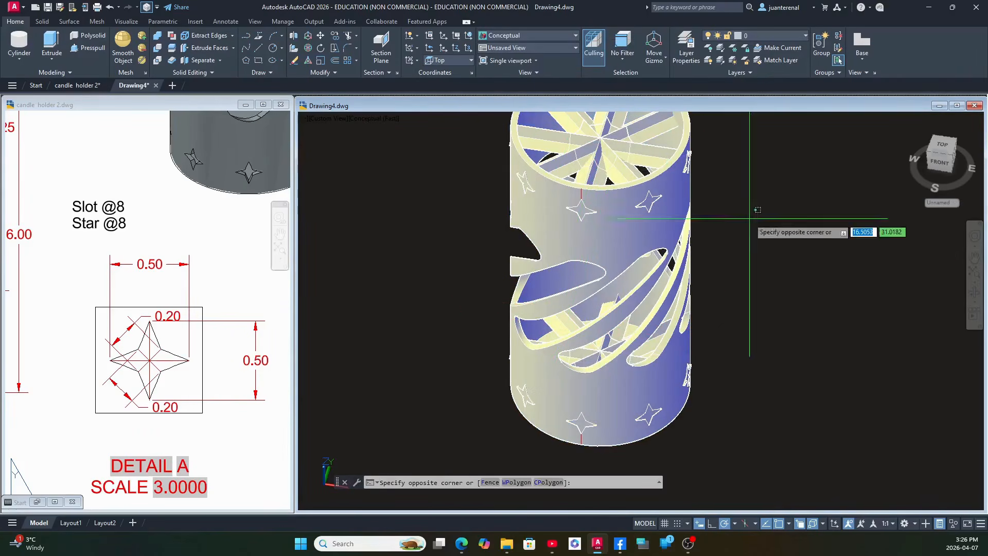
middle_drag(750, 219, 732, 273)
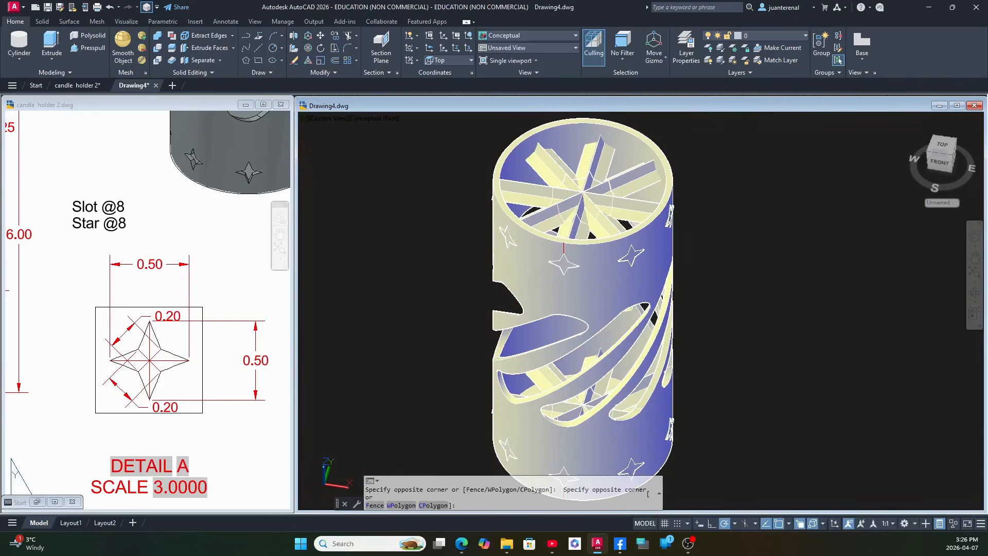
click(763, 222)
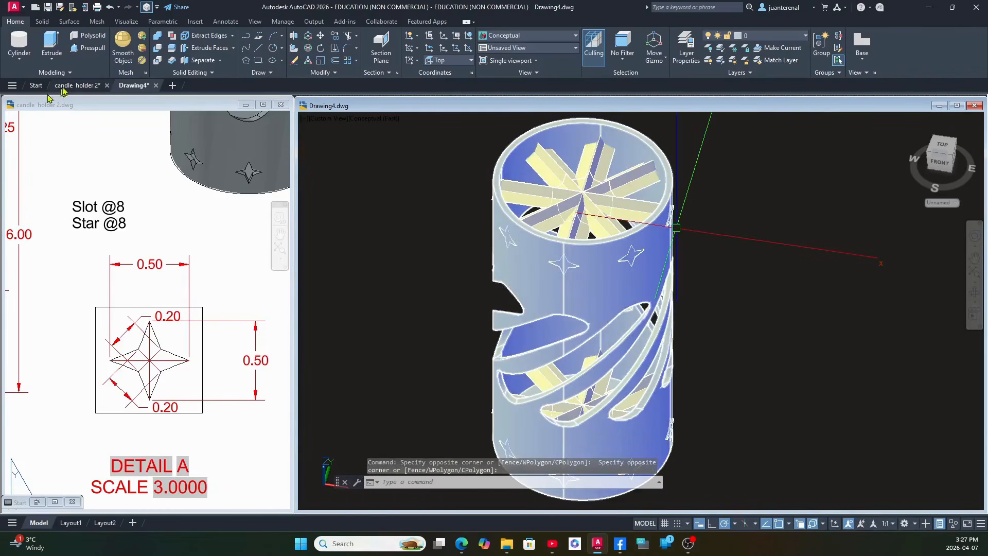
Subtract the eight star solids near the cylinder's rim from the slotted cylinder.
click(158, 49)
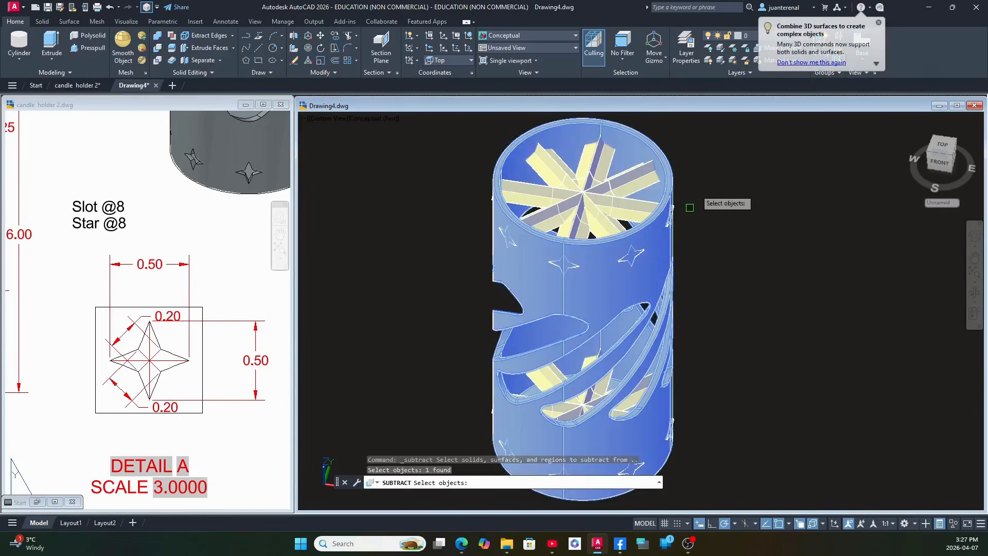
click(664, 186)
click(621, 202)
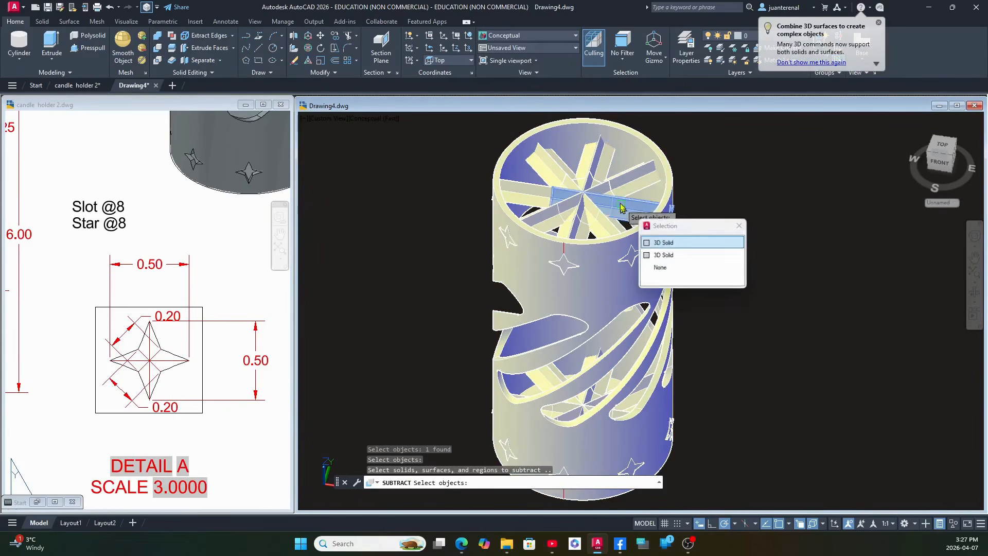
click(591, 164)
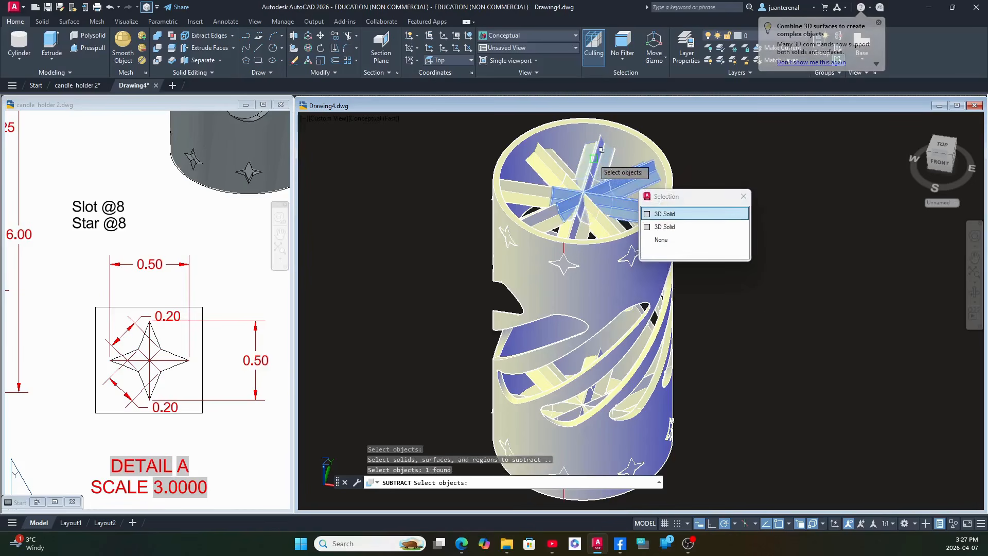
click(591, 164)
click(557, 165)
click(558, 165)
click(513, 209)
click(630, 199)
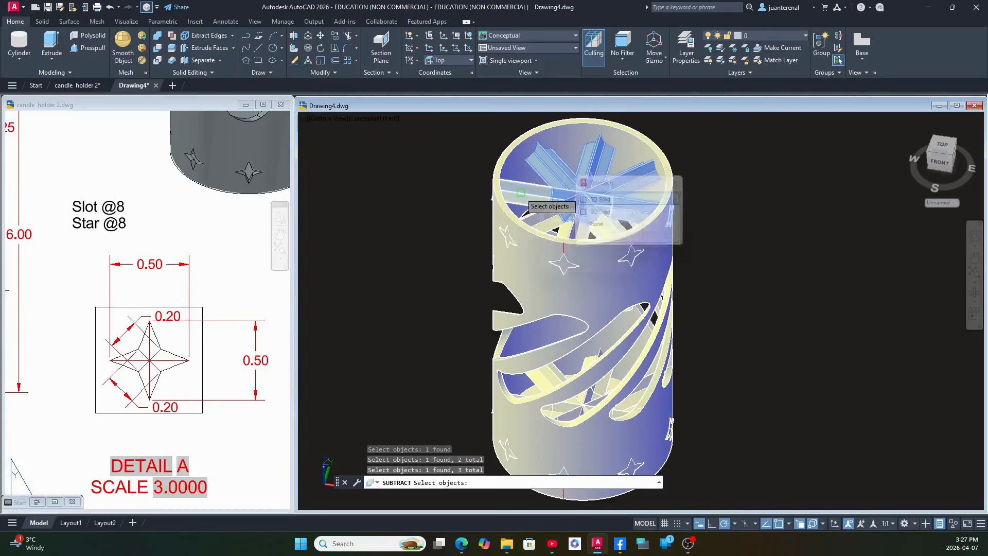
click(540, 203)
click(563, 231)
click(552, 221)
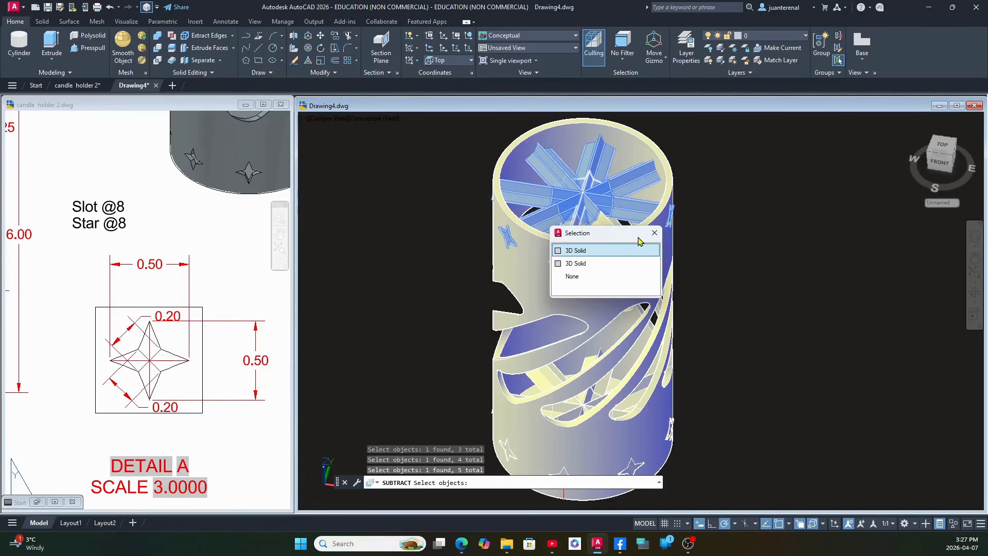
click(607, 250)
click(618, 223)
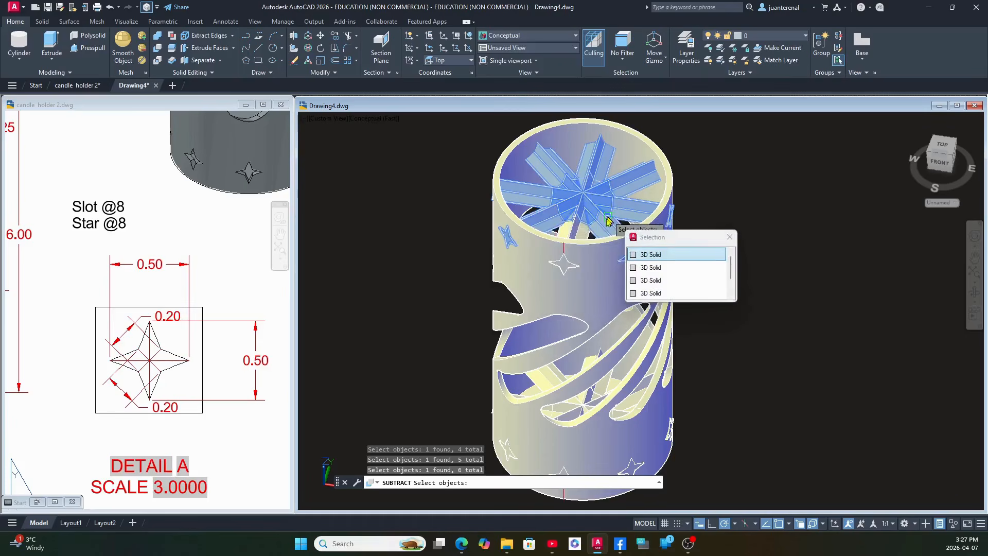
click(573, 229)
click(581, 231)
click(724, 190)
key(Return)
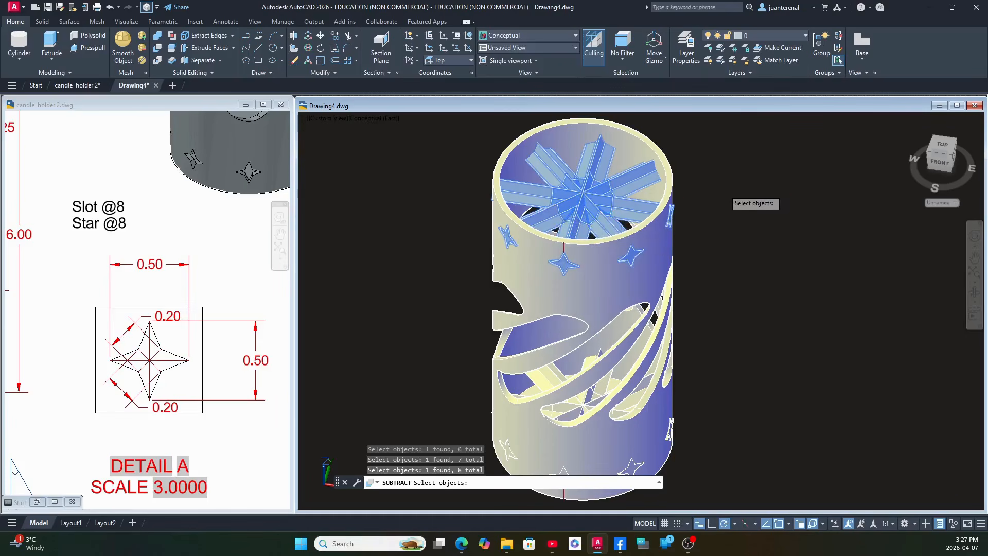
Turn off selection cycling and subtract the eight star solids near the base from the slotted cylinder.
click(801, 525)
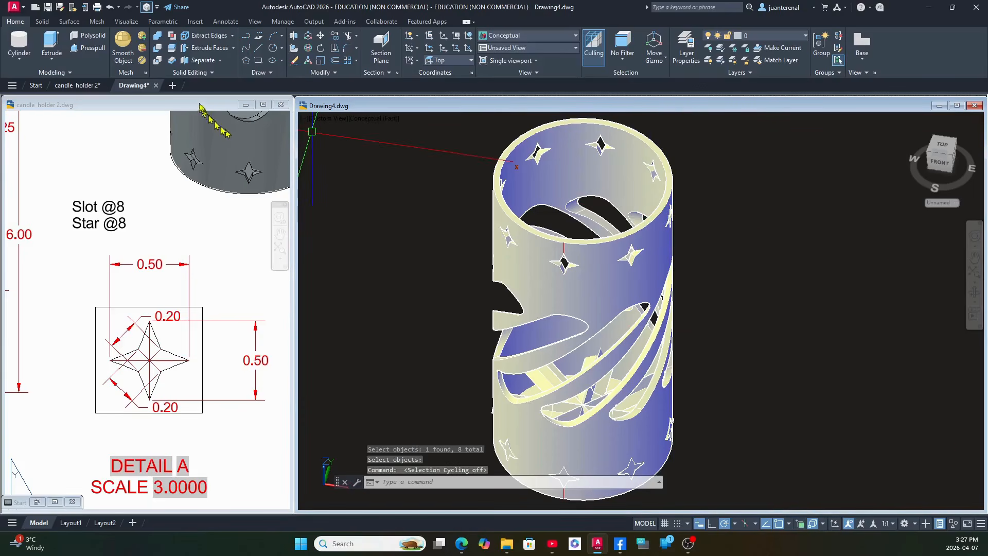
click(173, 62)
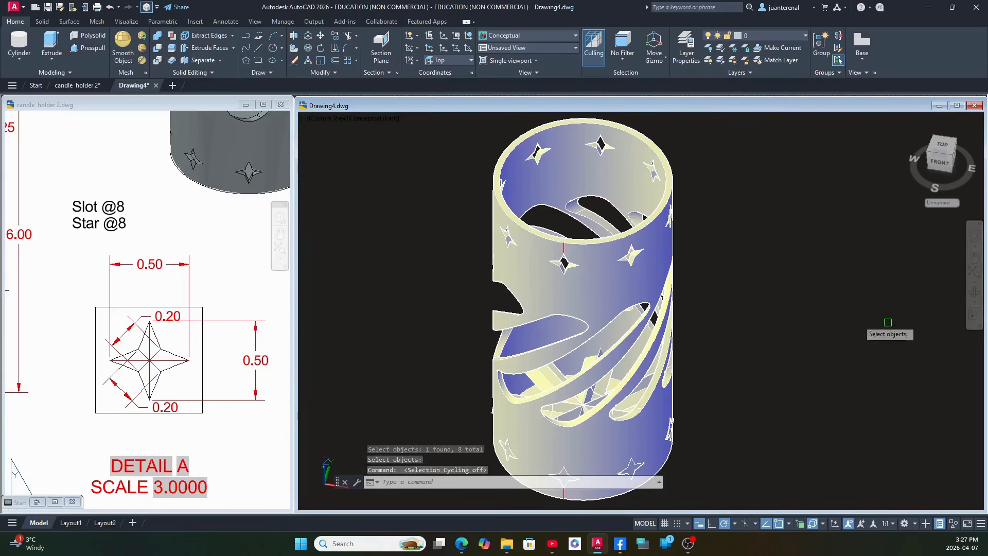
click(651, 298)
key(Return)
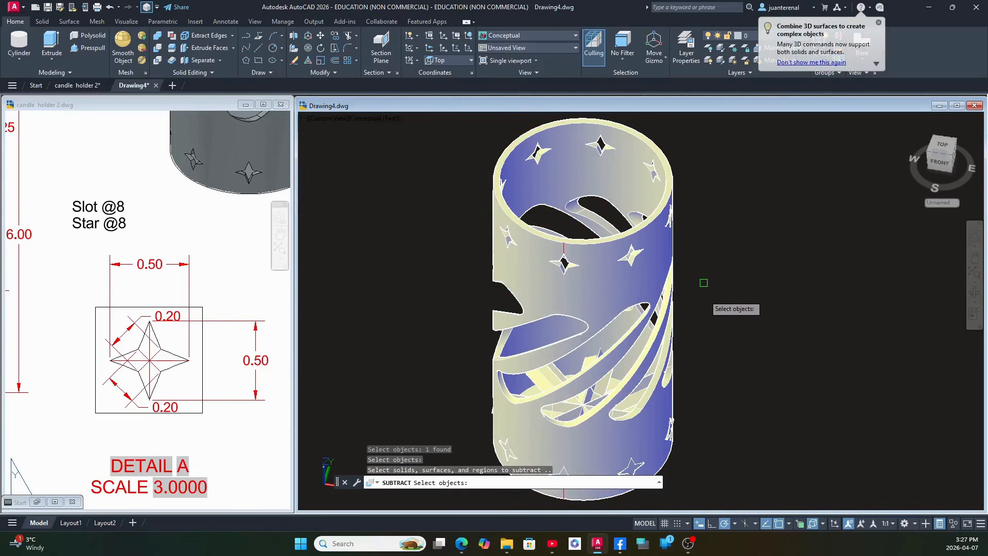
shift+middle_drag(706, 356, 715, 446)
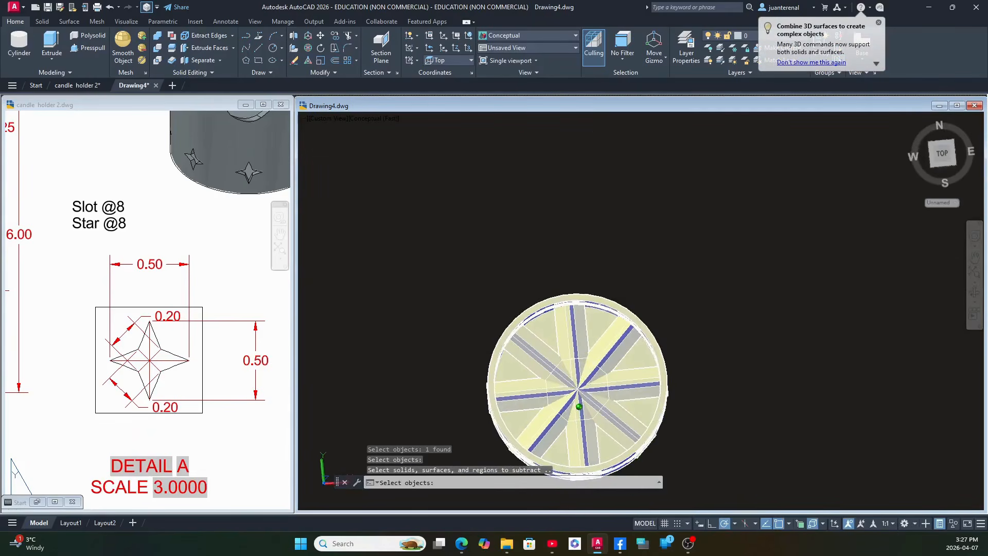
click(575, 337)
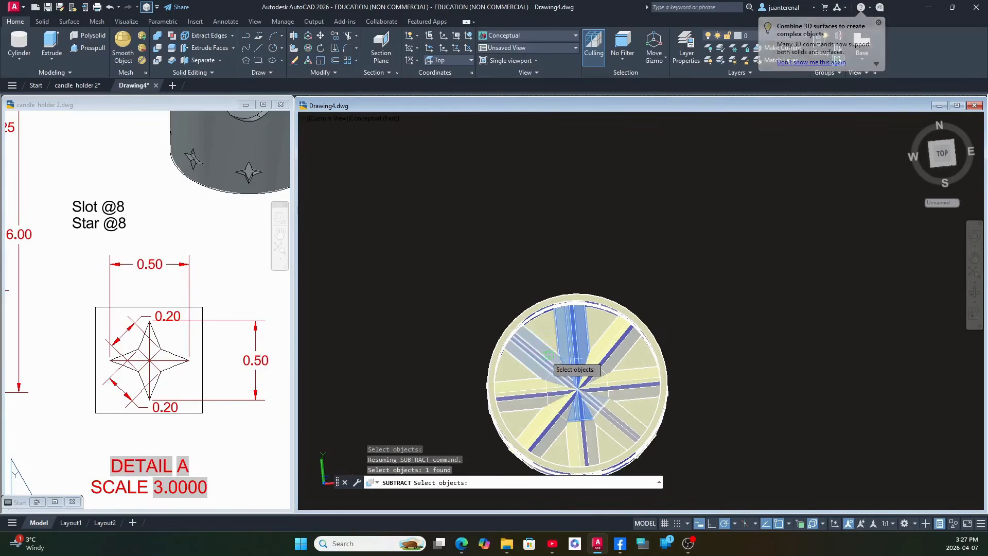
click(546, 363)
click(534, 390)
click(554, 427)
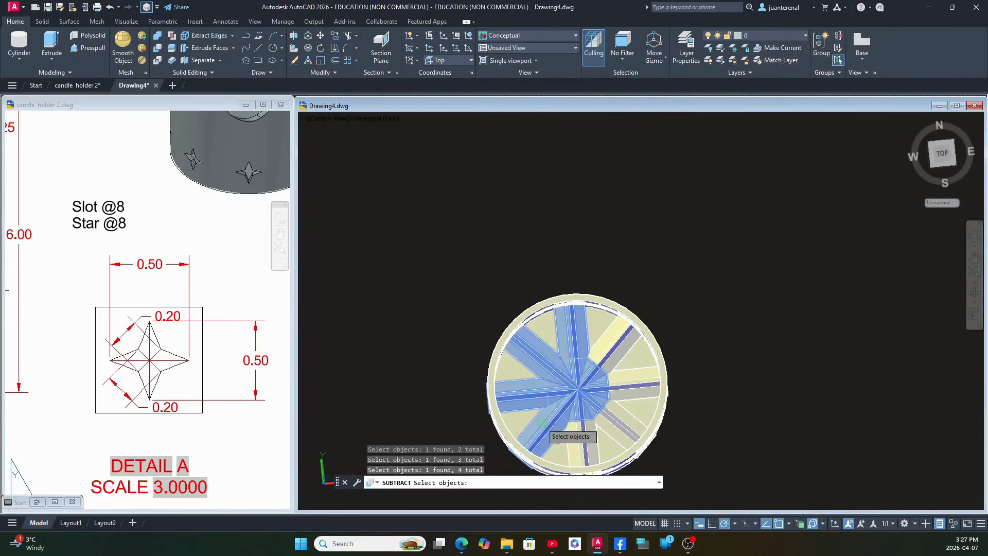
click(592, 438)
click(627, 408)
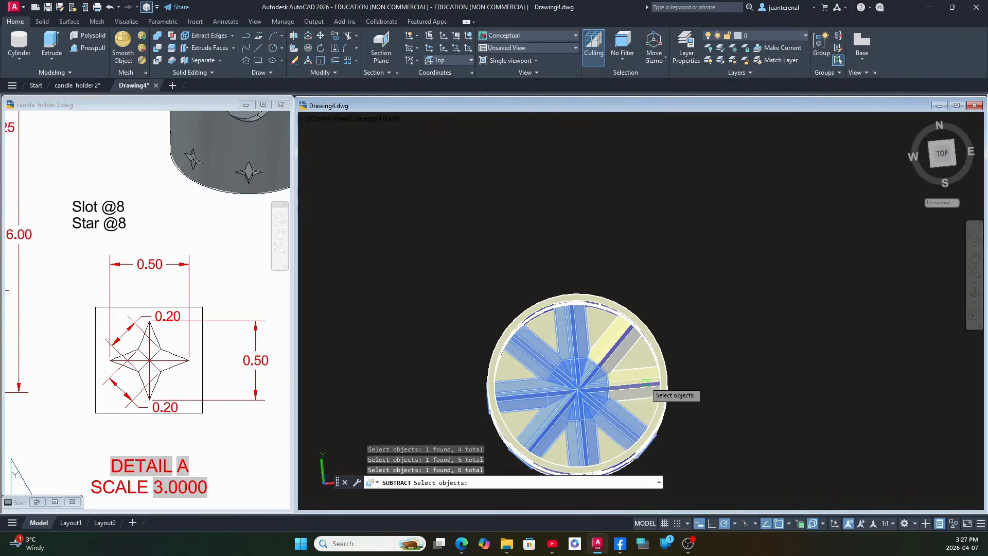
click(644, 391)
click(613, 337)
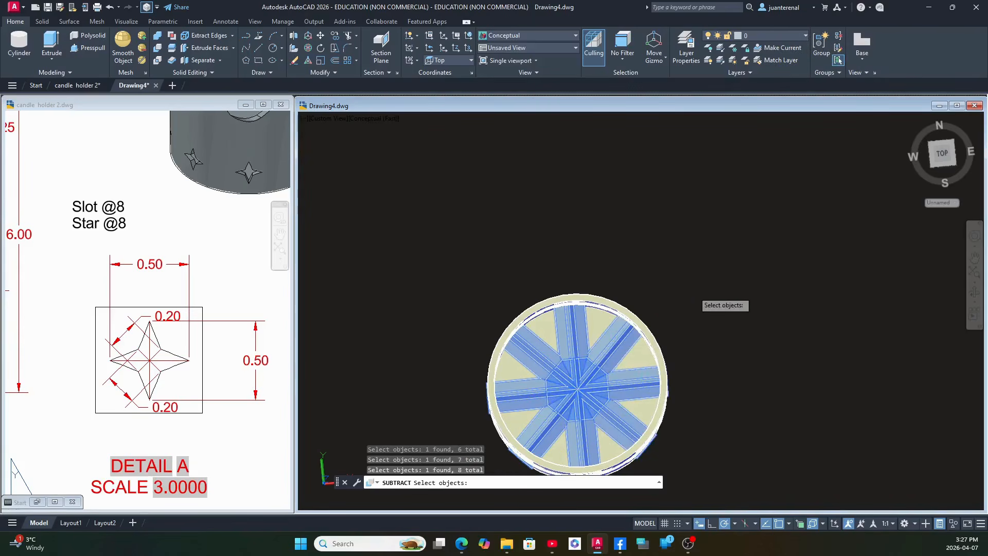
key(Return)
Close the candle holder 2 reference drawing and maximize the Drawing4 window.
shift+middle_drag(694, 292, 643, 188)
scroll(620, 299, down, 5)
middle_drag(621, 298, 591, 268)
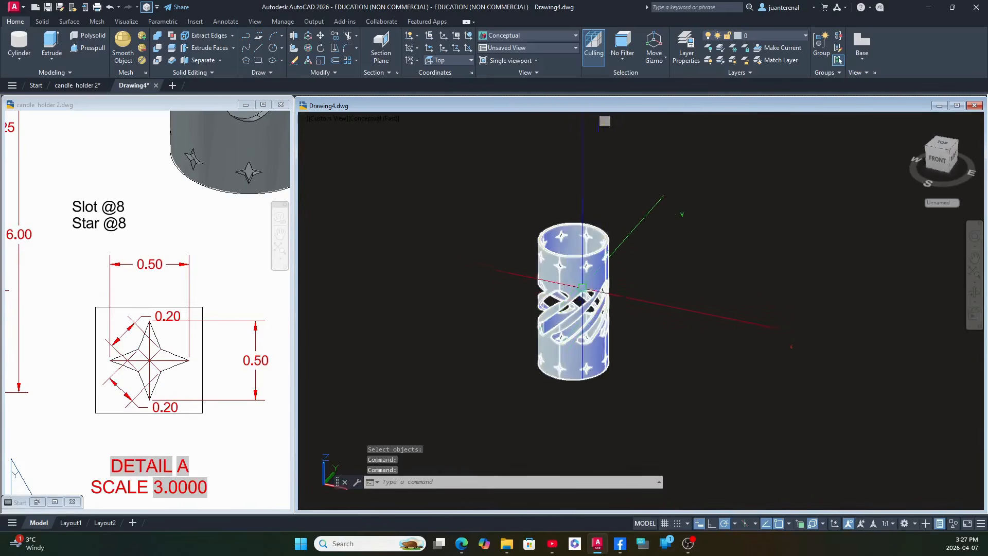
scroll(606, 306, up, 4)
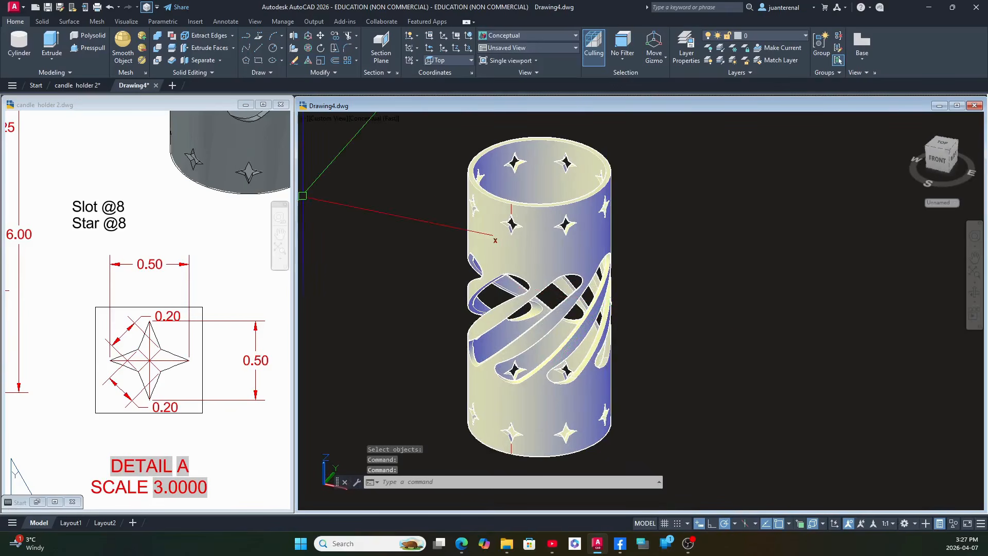
click(280, 106)
click(484, 294)
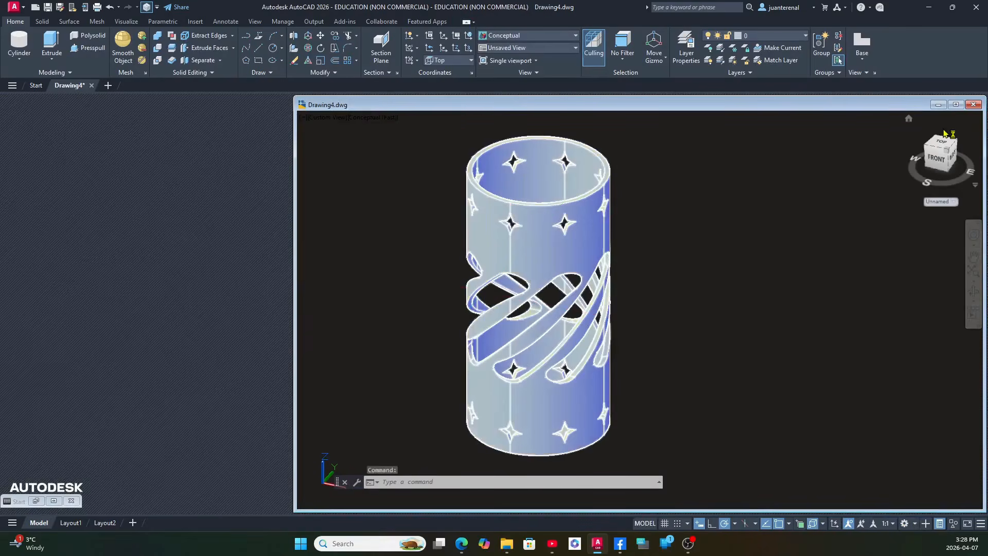
click(957, 107)
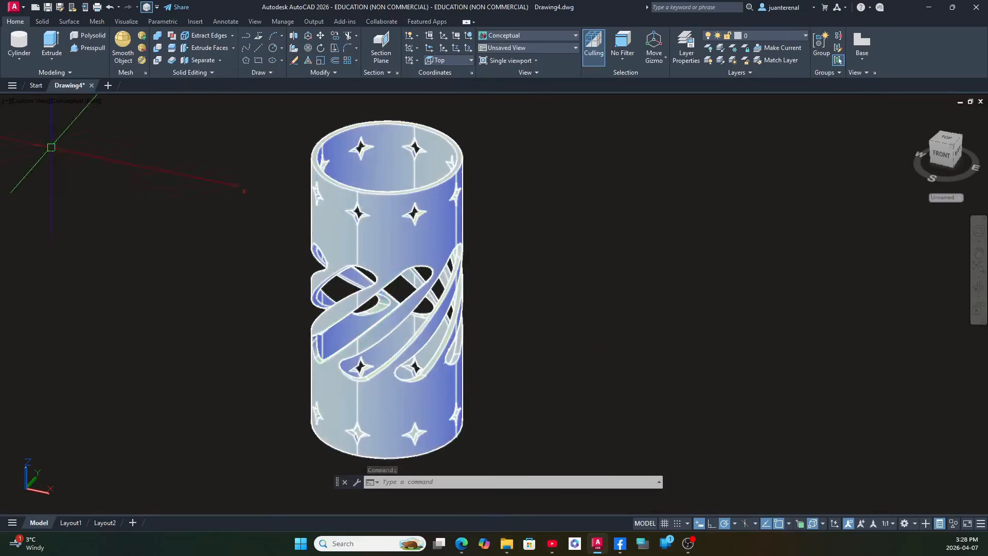
Display the model in the Realistic visual style and open the Materials Browser close to the candle holder.
click(66, 104)
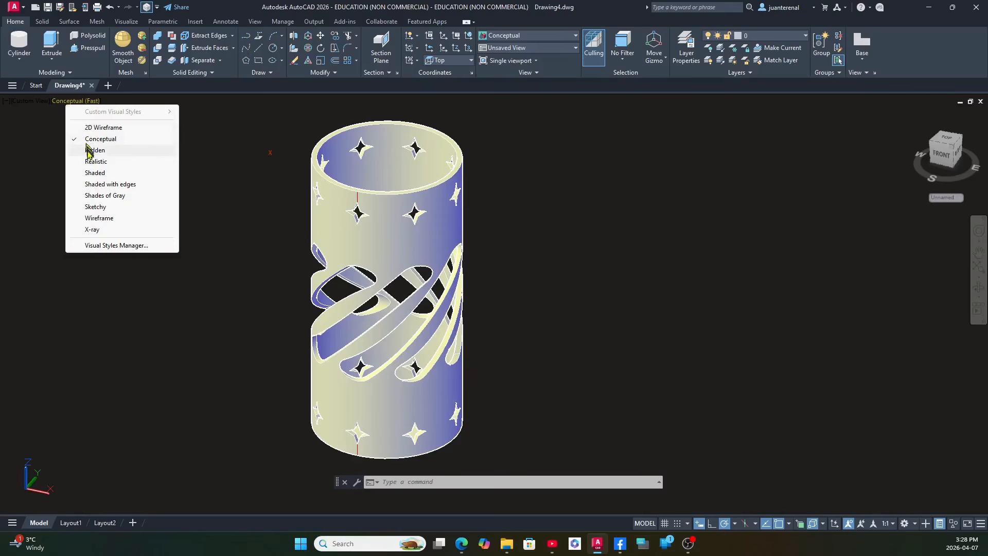
click(98, 161)
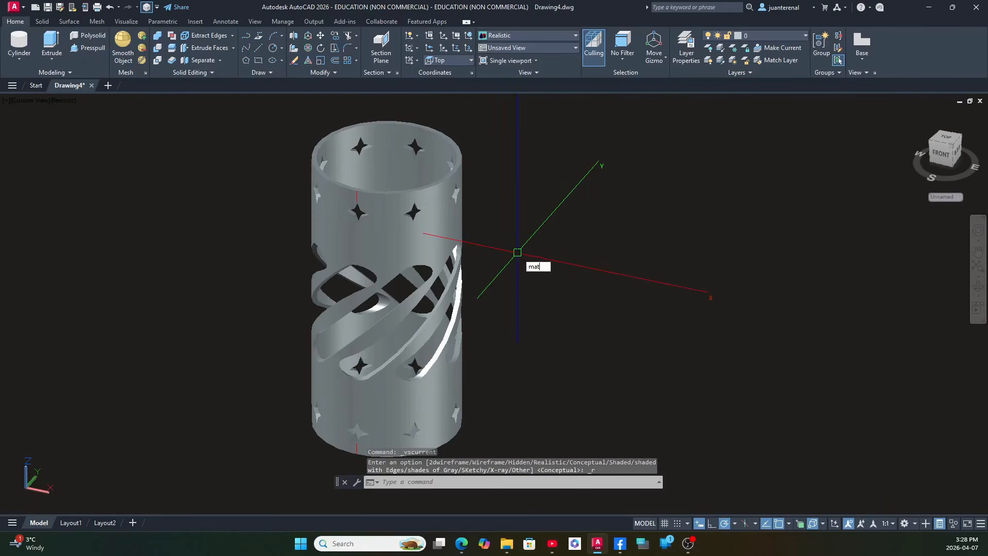
click(839, 60)
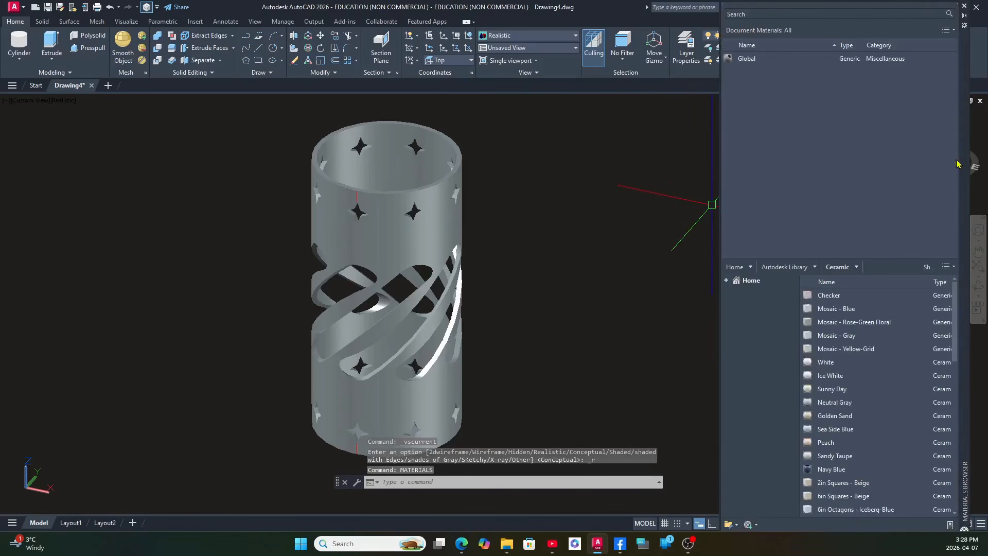
drag(962, 155, 767, 156)
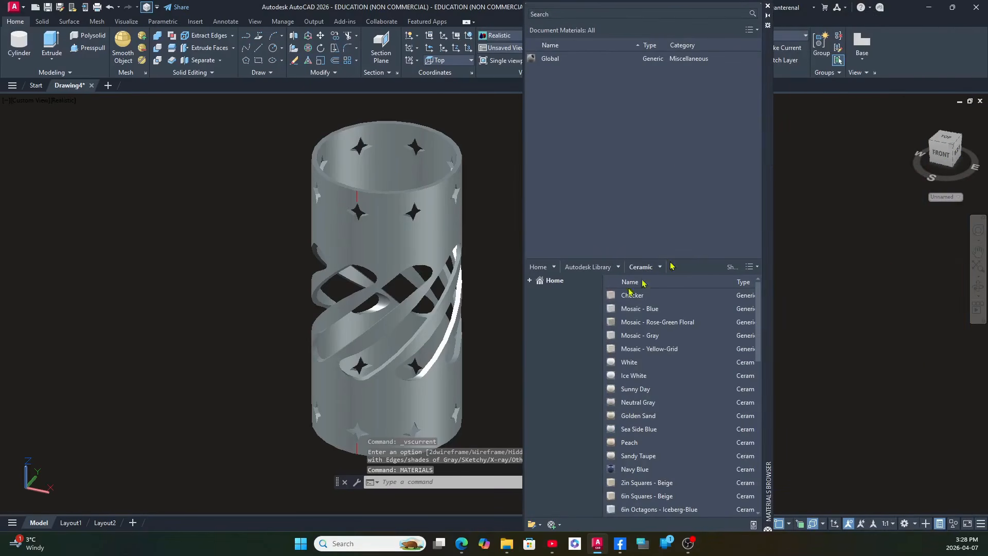
Apply the Mosaic - Blue material from the library's Ceramic category to the candle holder and close the Materials Browser.
click(618, 268)
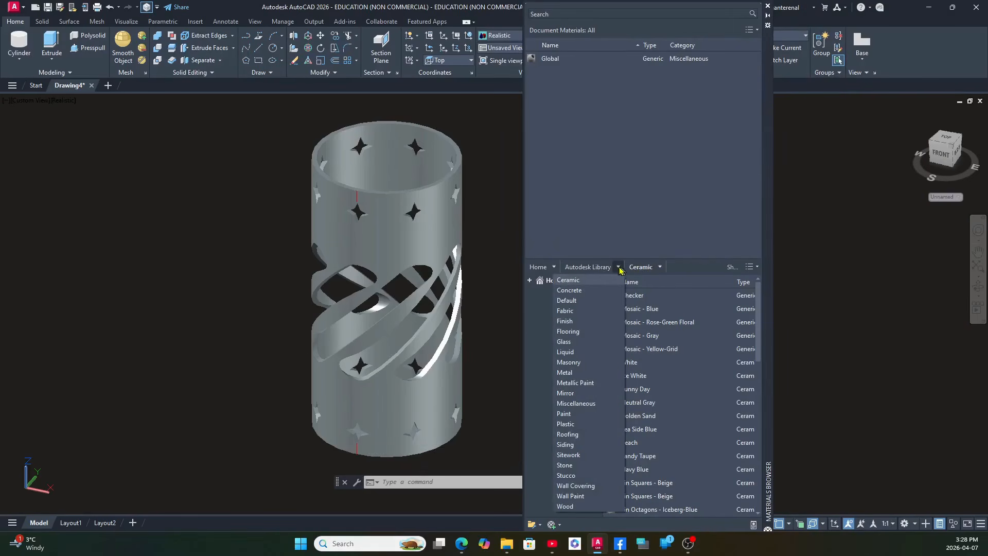
click(579, 282)
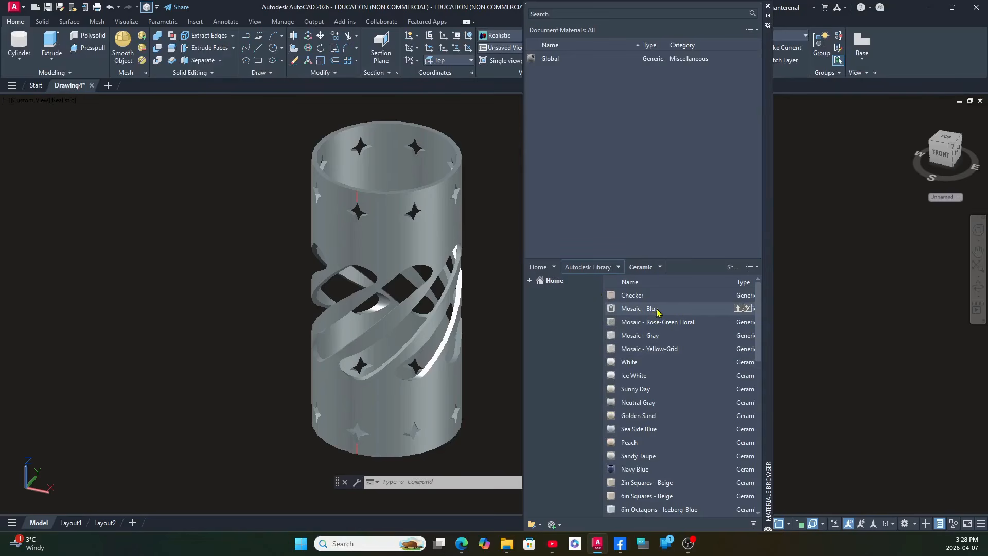
drag(644, 315, 462, 378)
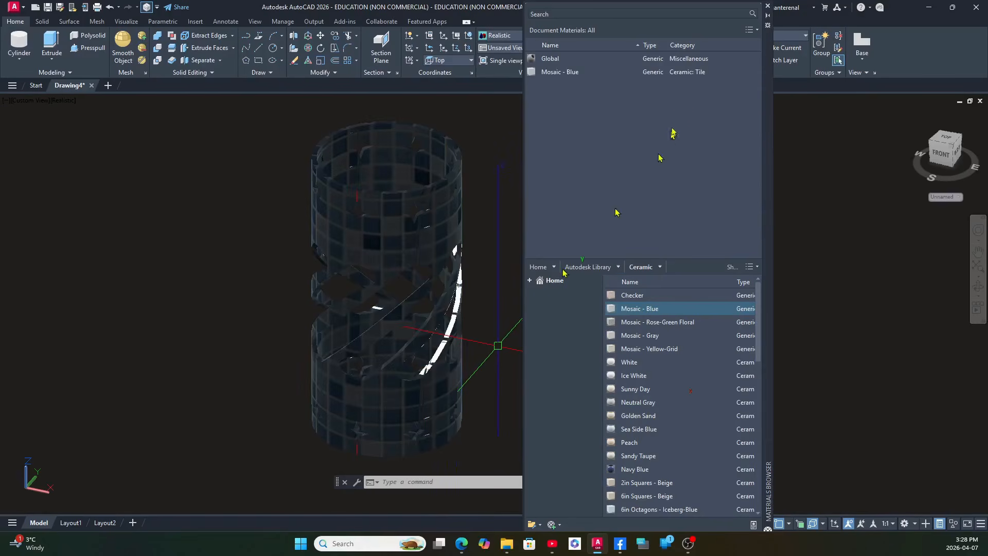
click(768, 6)
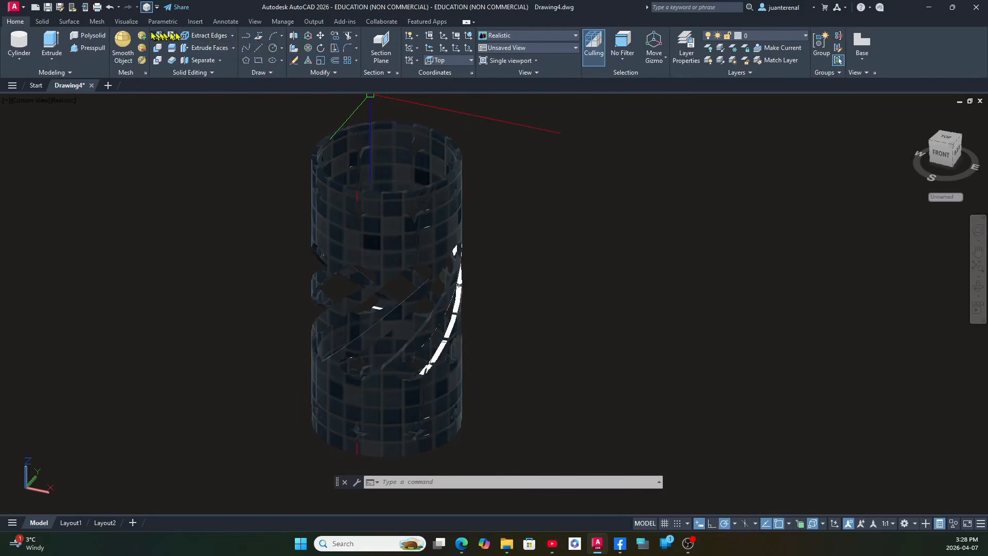
Brighten the Realistic display of the candle holder by setting the lighting exposure to 6.30.
click(126, 22)
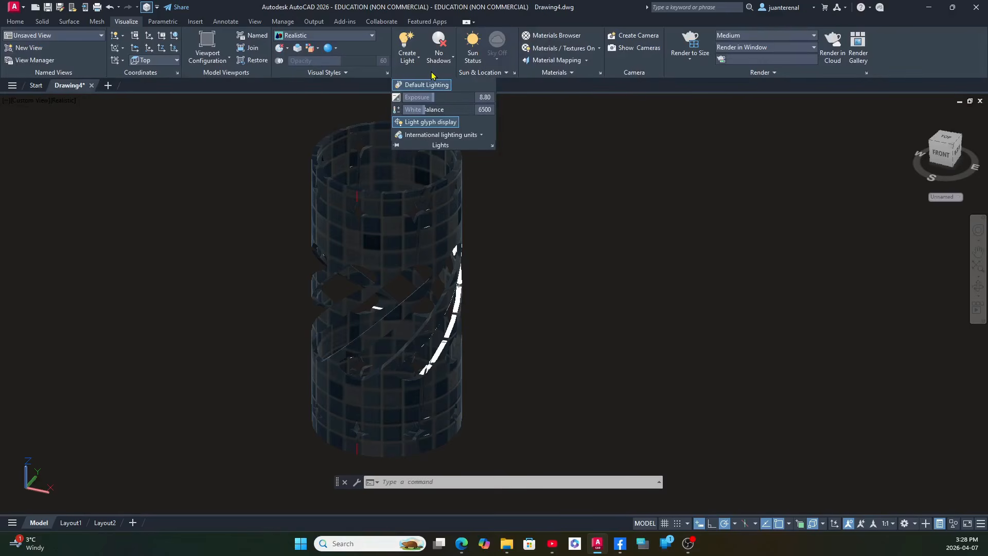
mouse_move(435, 99)
mouse_down()
mouse_move(444, 98)
mouse_move(425, 102)
mouse_up()
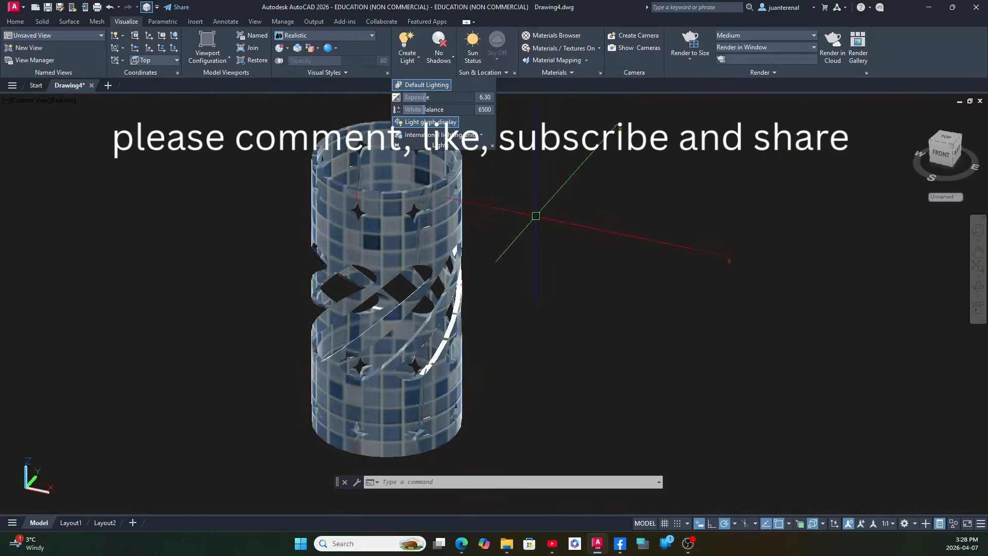
click(536, 216)
Move the candle holder solid sideways, clear of the leftover red construction lines at its original position.
shift+middle_drag(540, 215, 544, 235)
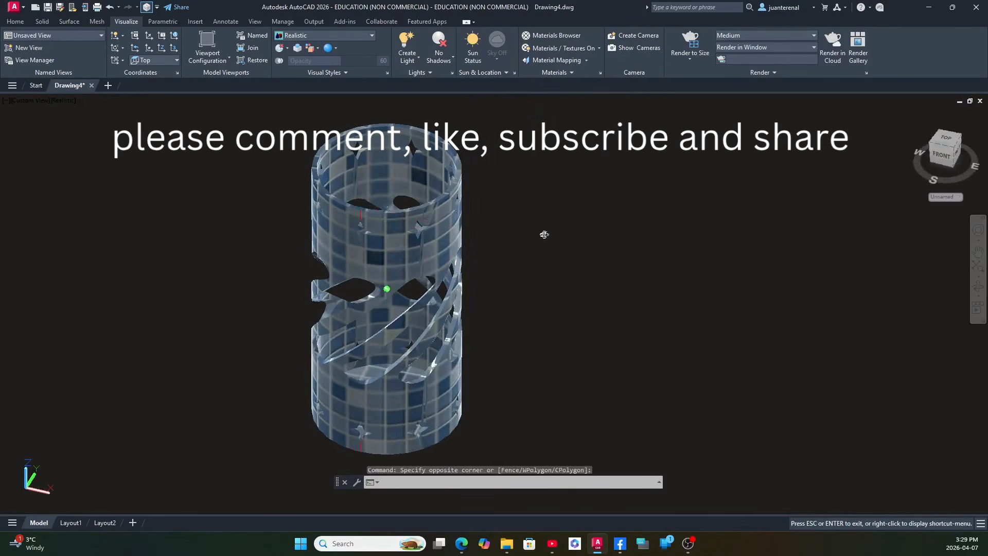
click(411, 224)
right_click(480, 207)
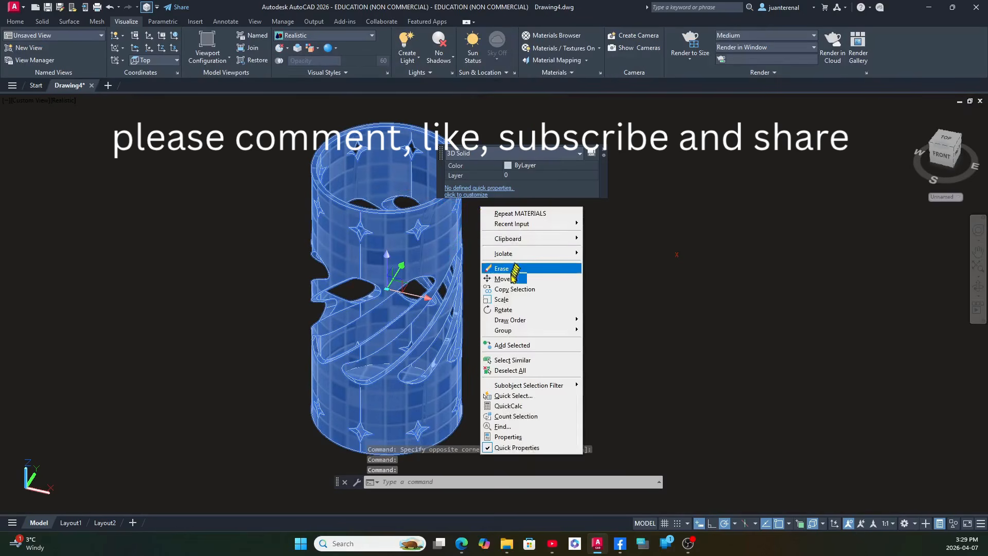
click(507, 278)
click(502, 250)
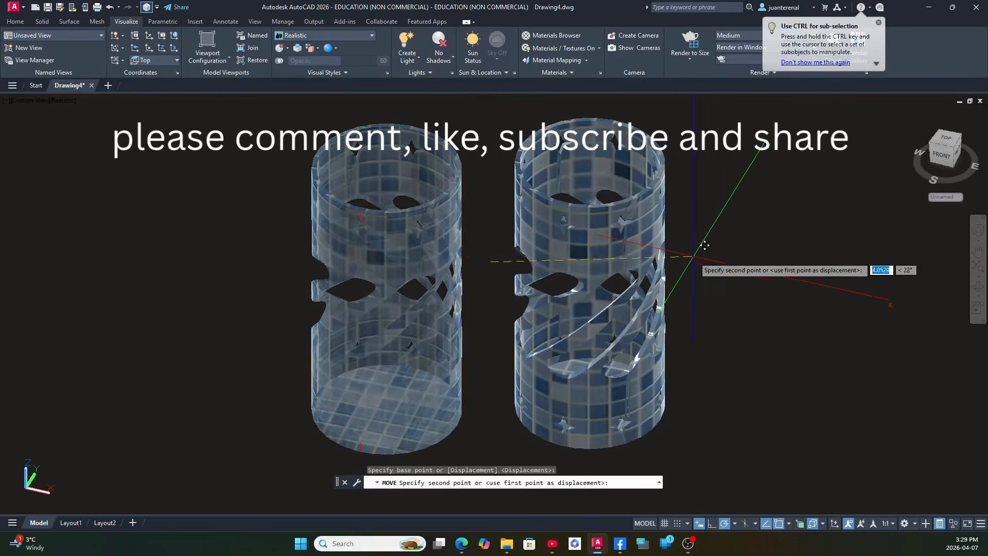
click(693, 256)
Erase the upper of the short red leftover lines at the candle holder's original position.
click(382, 276)
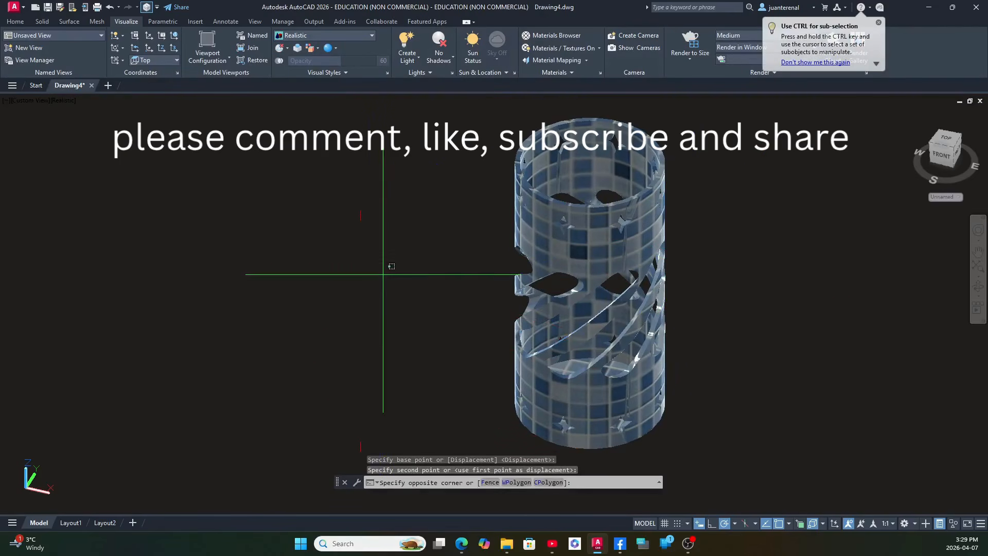
click(291, 166)
key(Delete)
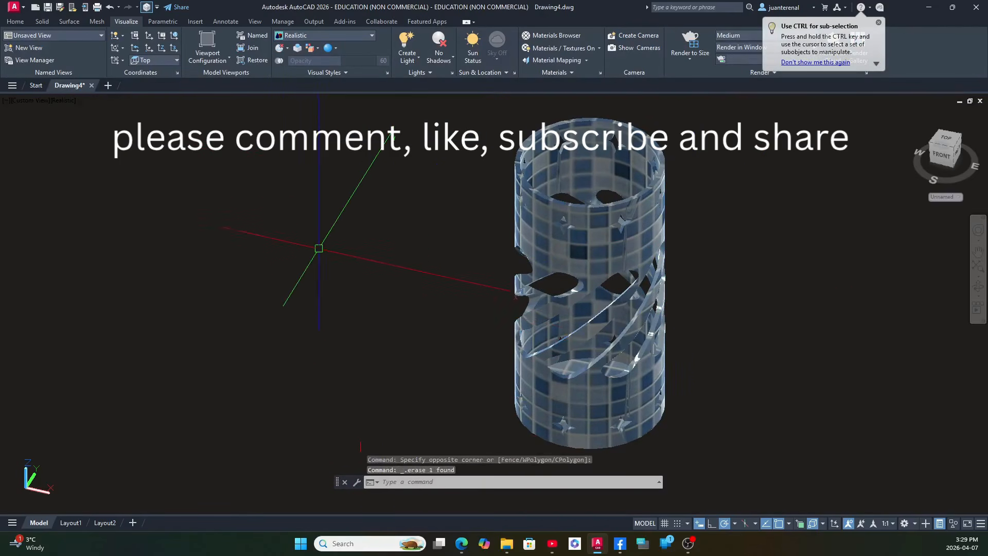